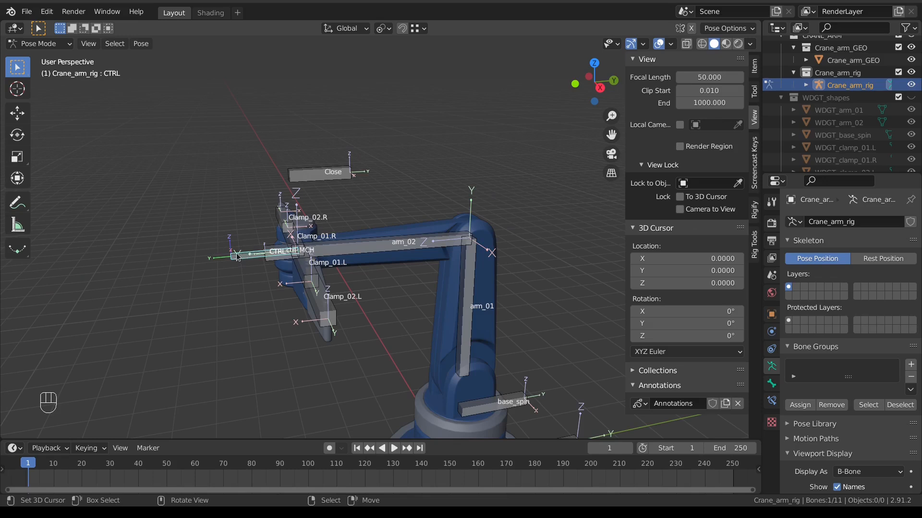
# Add an Inverse Kinematics constraint to the arm_02 bone with the CTRL bone as its target
pyautogui.keyDown('shift'); pyautogui.rightClick(388, 247); pyautogui.keyUp('shift')
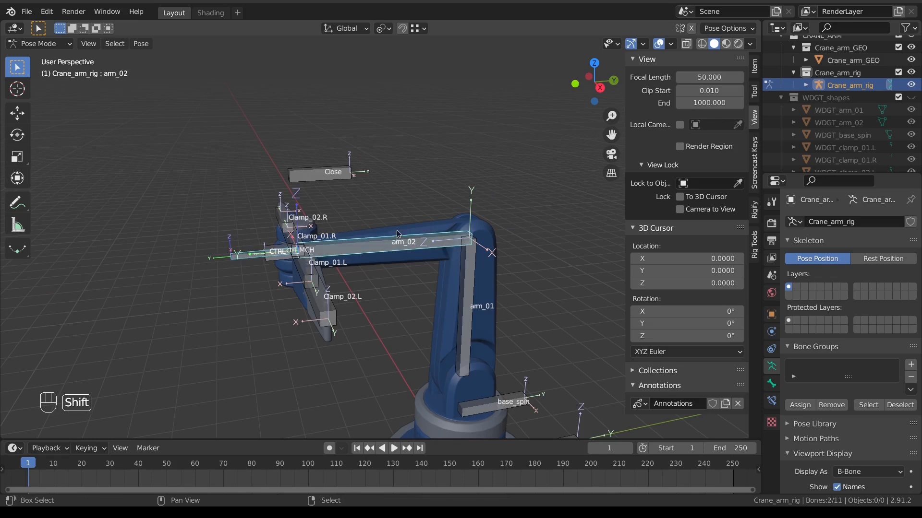
pyautogui.hotkey('shift', 'i')
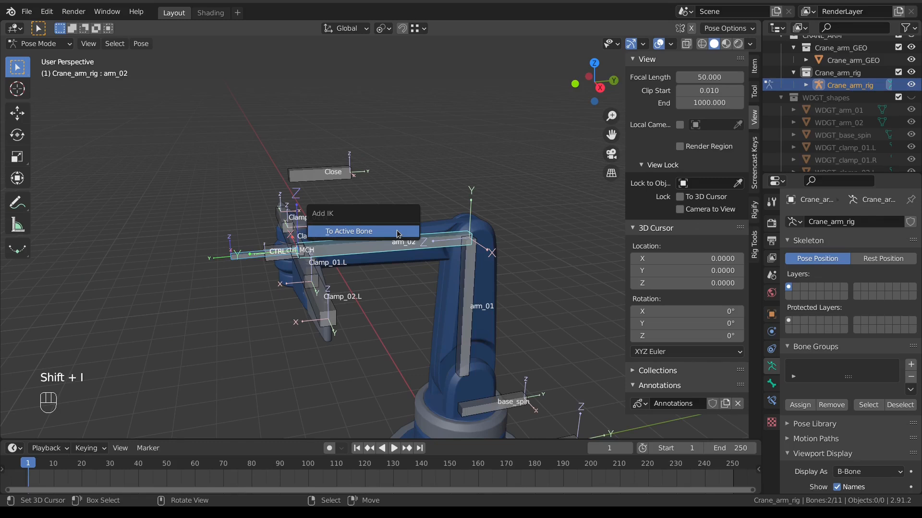
pyautogui.press('Escape')
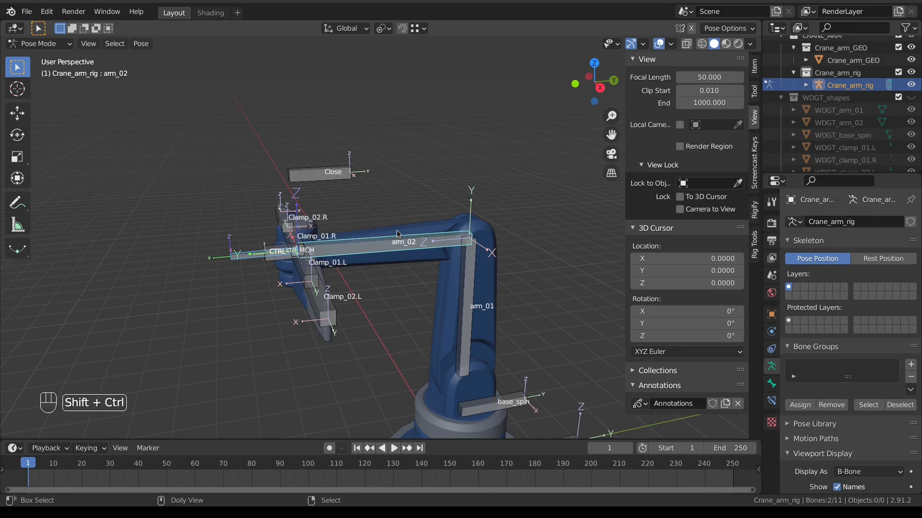
pyautogui.hotkey('shift', 'ctrl', 'c')
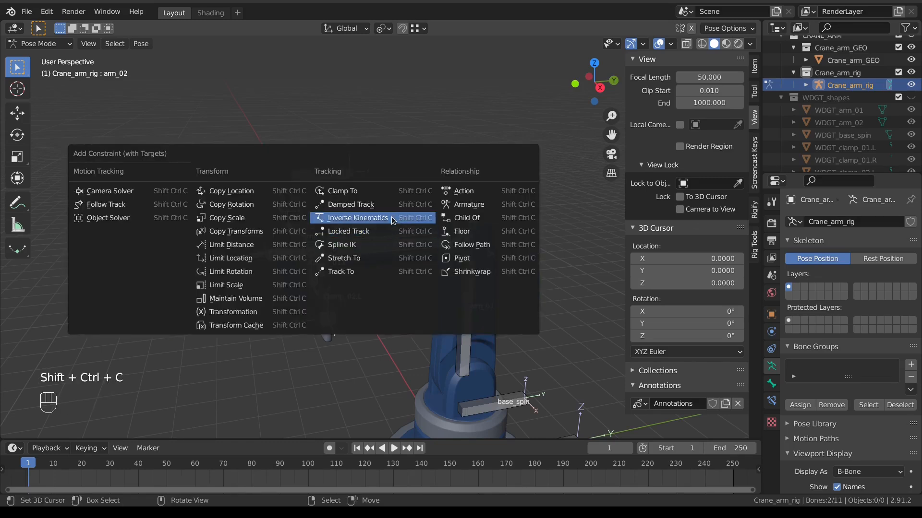
pyautogui.click(384, 218)
pyautogui.hotkey('shift', 'i')
pyautogui.click(397, 235)
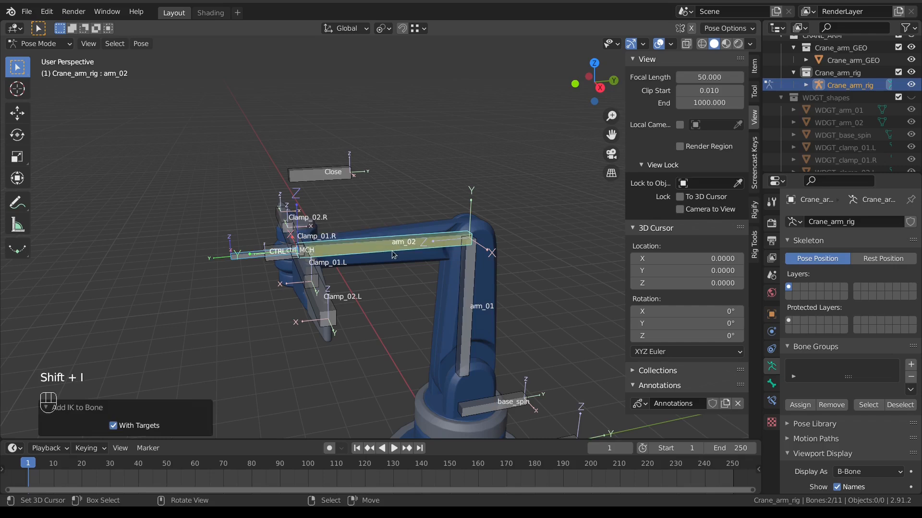
pyautogui.click(397, 246)
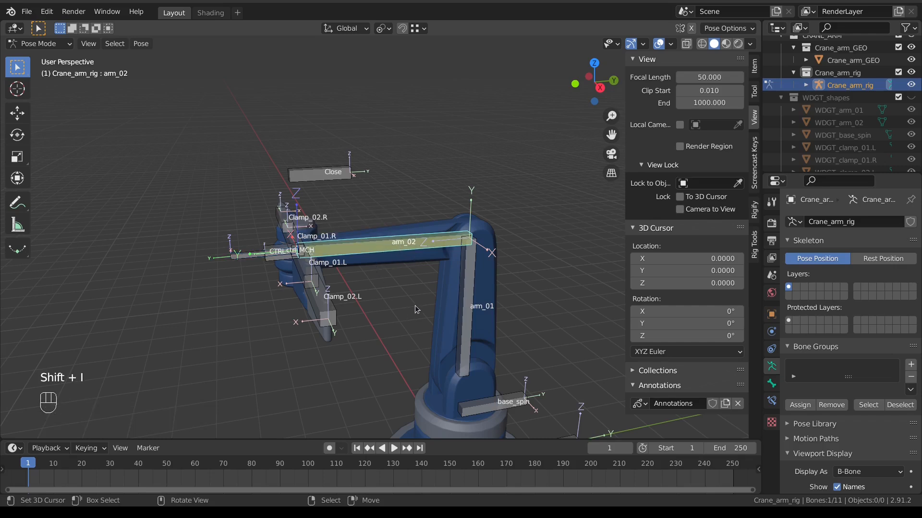
# Enable relationship lines in the viewport overlays so the IK chain's extent is drawn
pyautogui.click(672, 44)
pyautogui.click(595, 191)
pyautogui.scroll(-3, 421, 328)
pyautogui.moveTo(419, 328); pyautogui.dragTo(374, 297, button='middle')
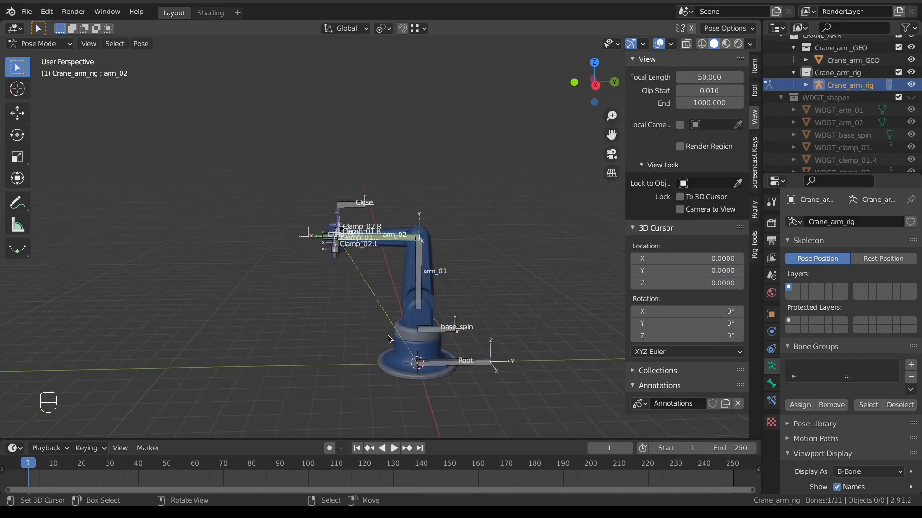
# Move the CTRL bone to test the arm's IK, and clear its location again
pyautogui.scroll(2, 418, 369)
pyautogui.rightClick(294, 239)
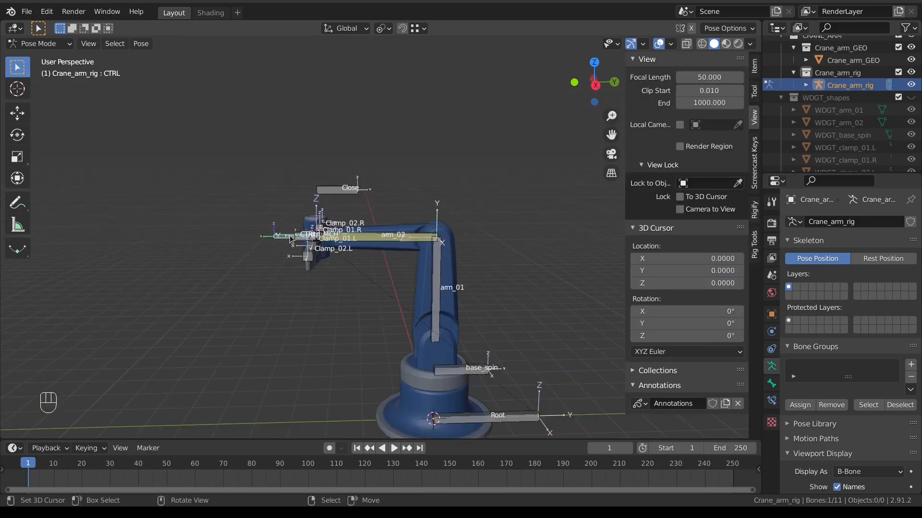
pyautogui.press('g')
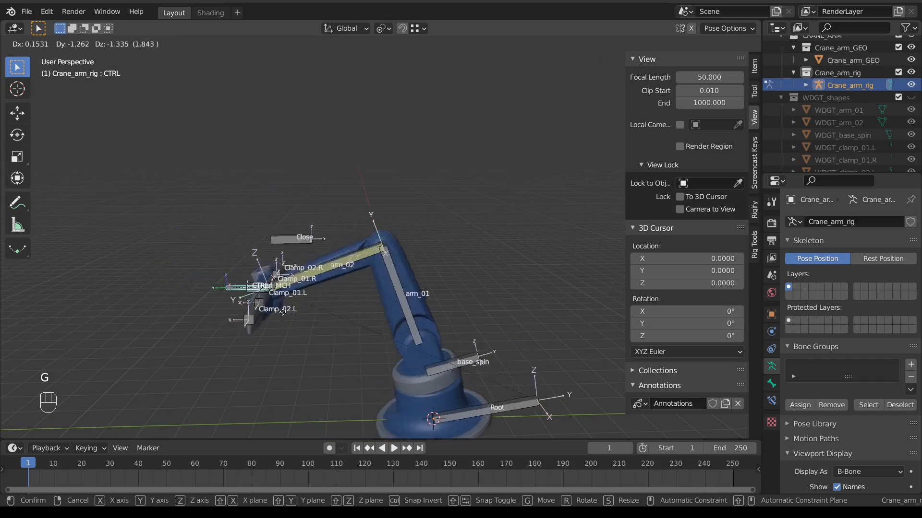
pyautogui.click(258, 294)
pyautogui.hotkey('alt', 'g')
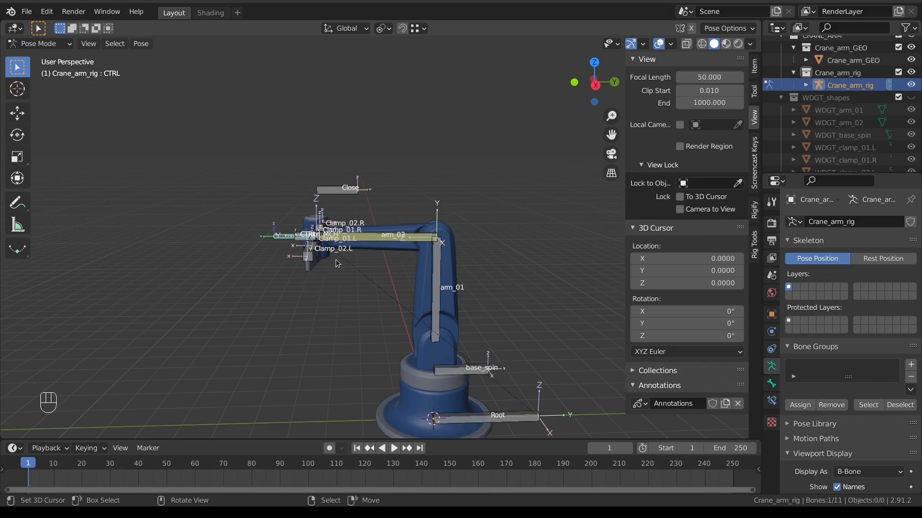
# Set the chain length of arm_02's IK constraint to 2
pyautogui.click(384, 240)
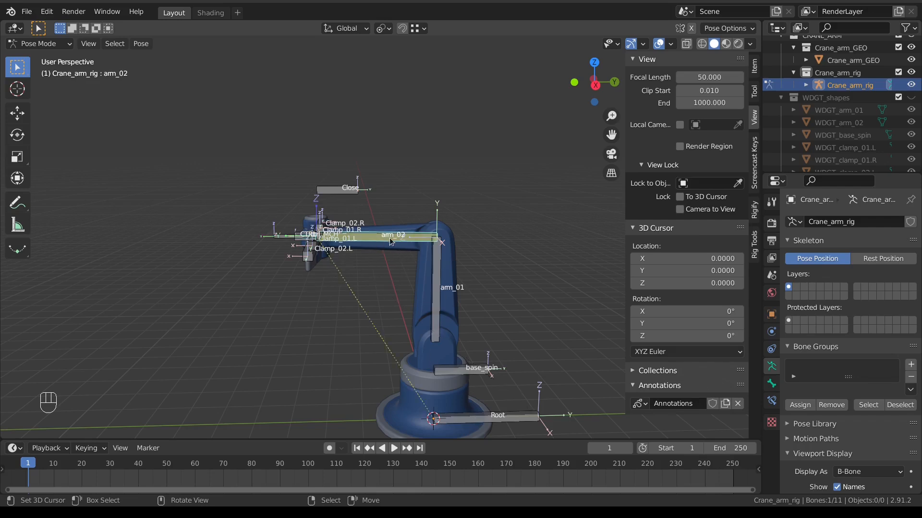
pyautogui.click(771, 401)
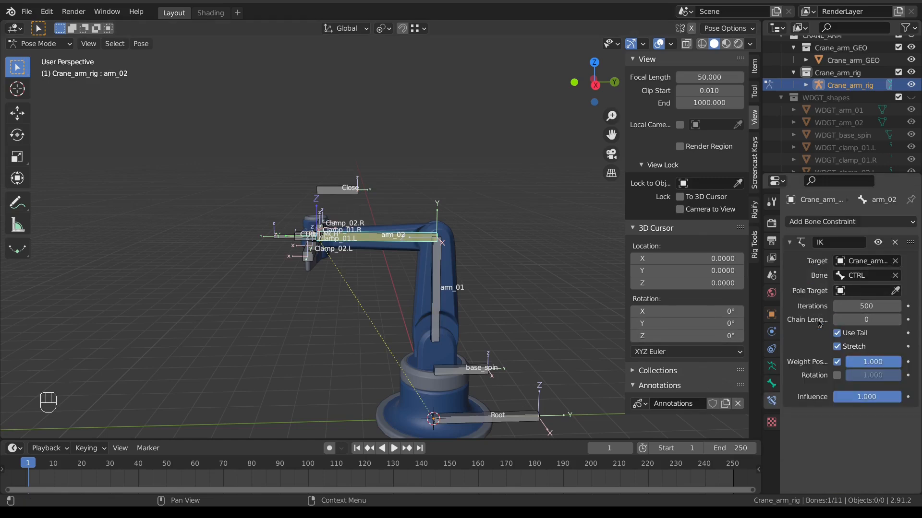
pyautogui.click(896, 321)
pyautogui.click(895, 321)
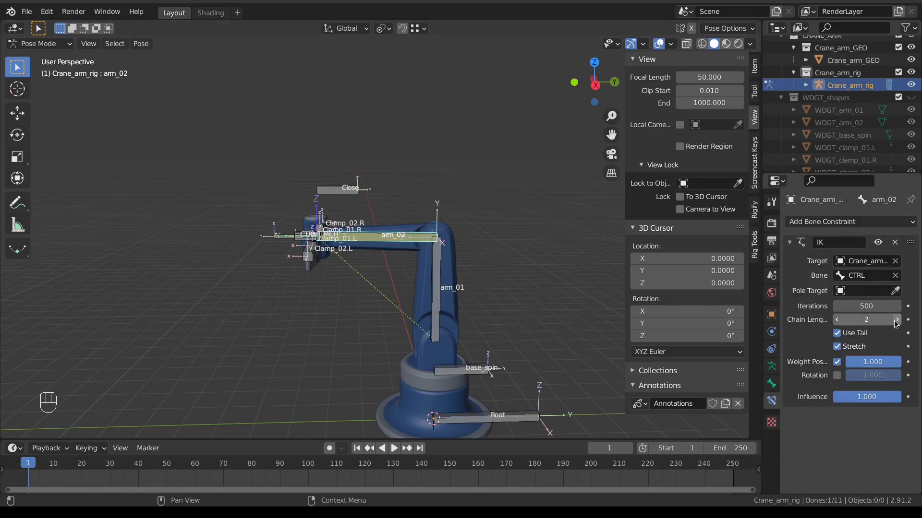
# Pull the CTRL bone away from the base, about 2.58 along negative Y, to test the arm chain's reach and stretch
pyautogui.click(284, 241)
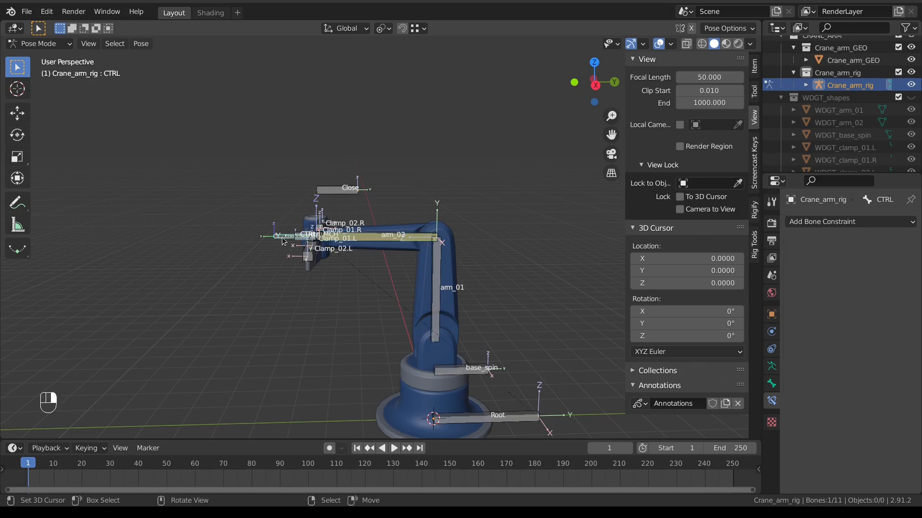
pyautogui.press('g')
pyautogui.press('g')
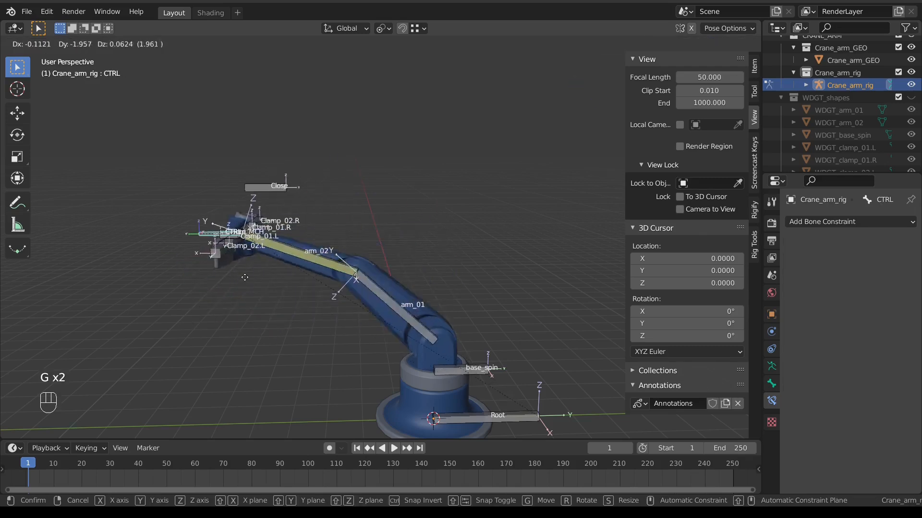
pyautogui.click(353, 294)
pyautogui.scroll(3, 339, 281)
pyautogui.press('g')
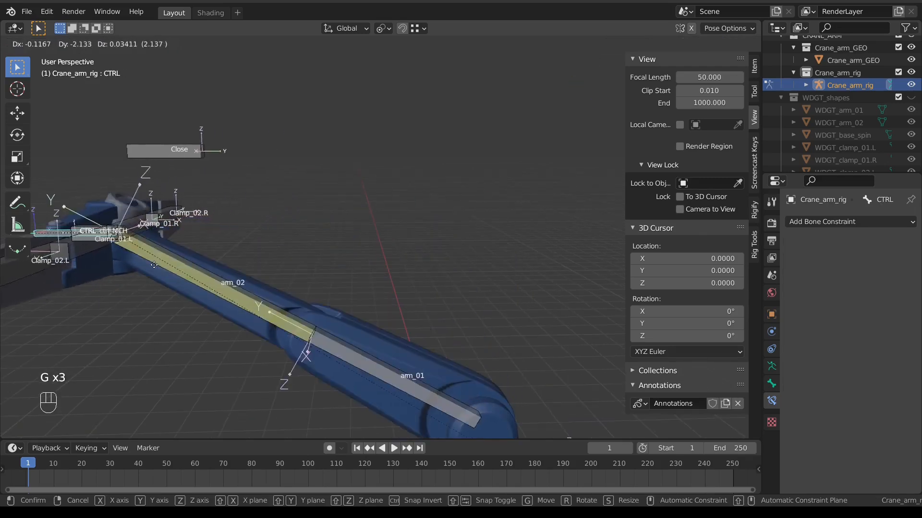
pyautogui.click(300, 242)
pyautogui.press('g')
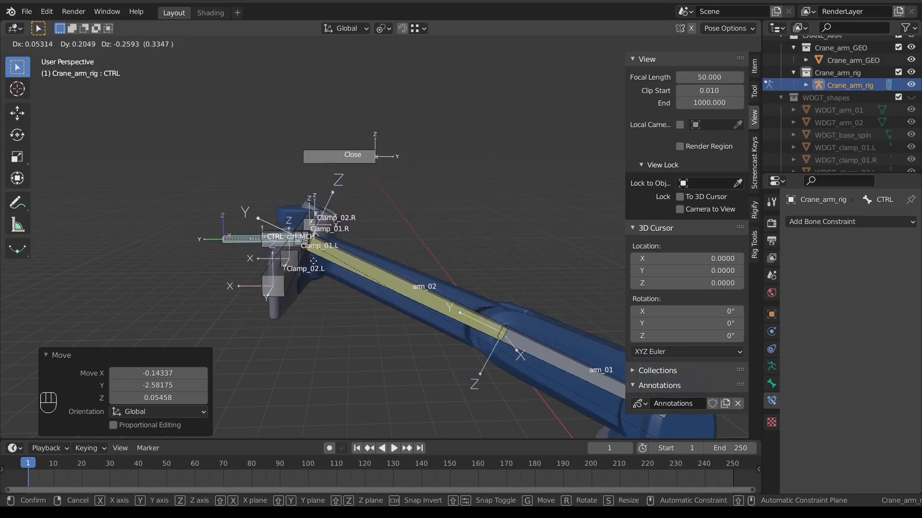
pyautogui.rightClick(324, 263)
# Move the CTRL bone sideways by about 3.14 in X, 1.29 in Y and -0.88 in Z to test the arm
pyautogui.scroll(-5, 360, 273)
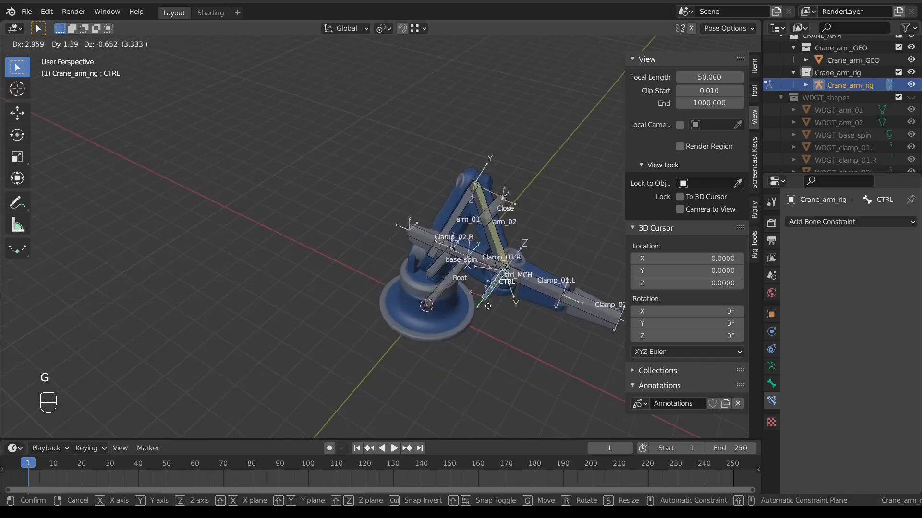
pyautogui.click(447, 299)
pyautogui.moveTo(446, 299)
pyautogui.mouseDown(button='middle')
pyautogui.moveTo(415, 269)
pyautogui.moveTo(446, 308)
pyautogui.moveTo(466, 286)
pyautogui.moveTo(451, 316)
pyautogui.mouseUp(button='middle')
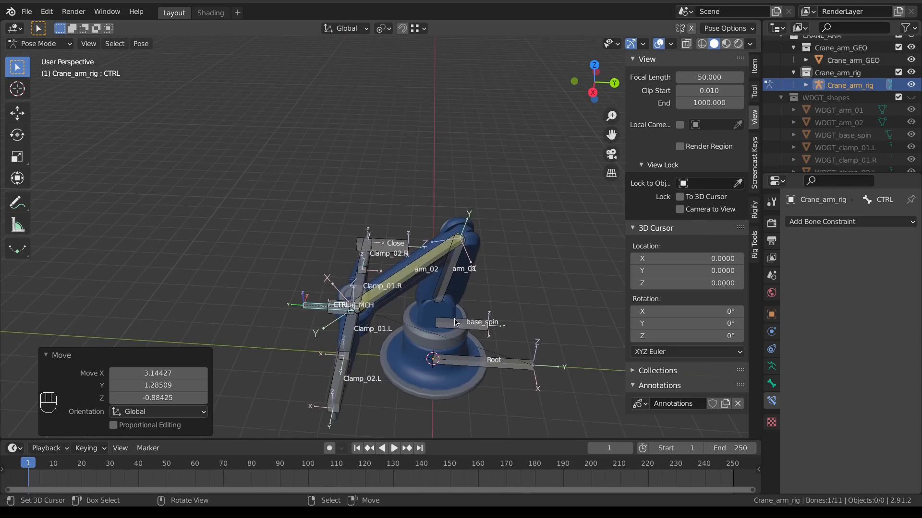
# Try rotating the base_spin bone about the global Z axis, and clear the CTRL bone's location
pyautogui.click(470, 331)
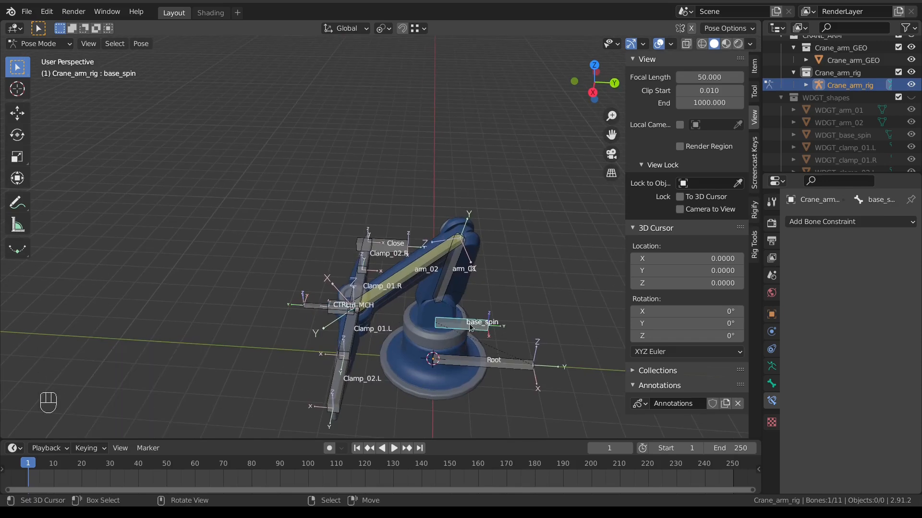
pyautogui.click(753, 67)
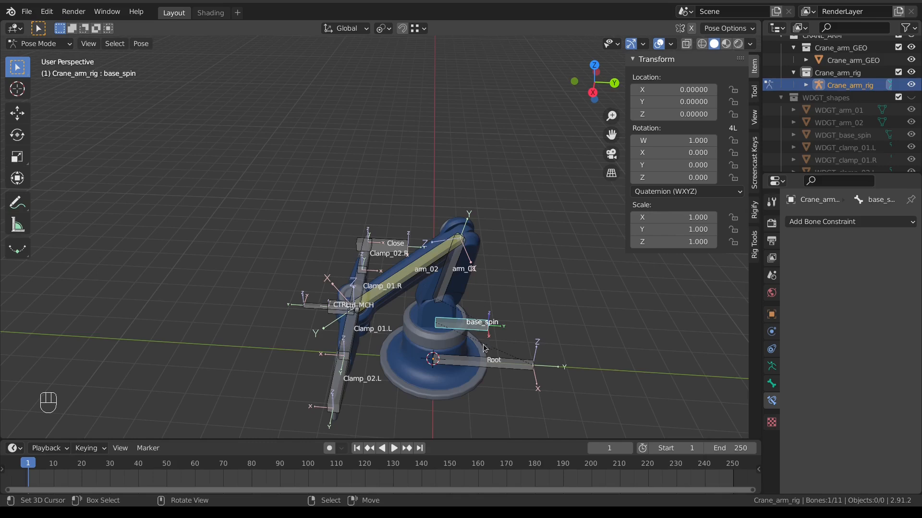
pyautogui.press('r')
pyautogui.press('z')
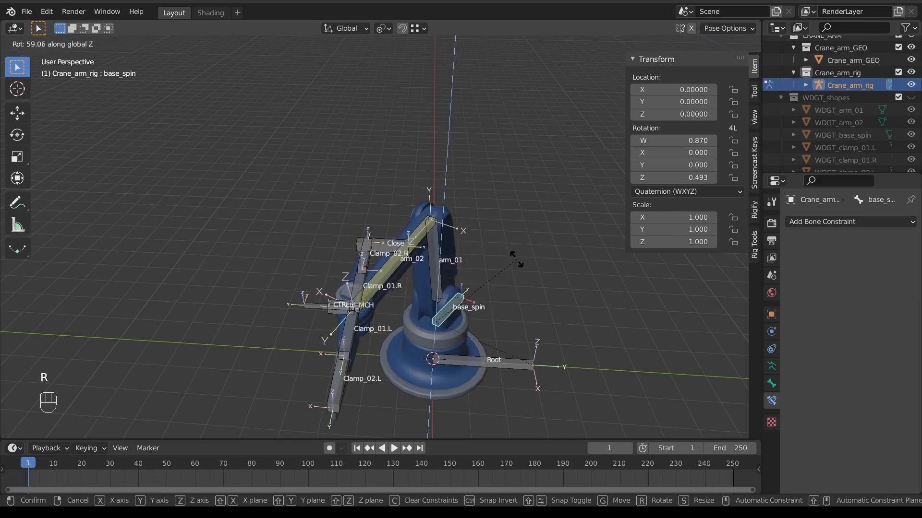
pyautogui.rightClick(405, 237)
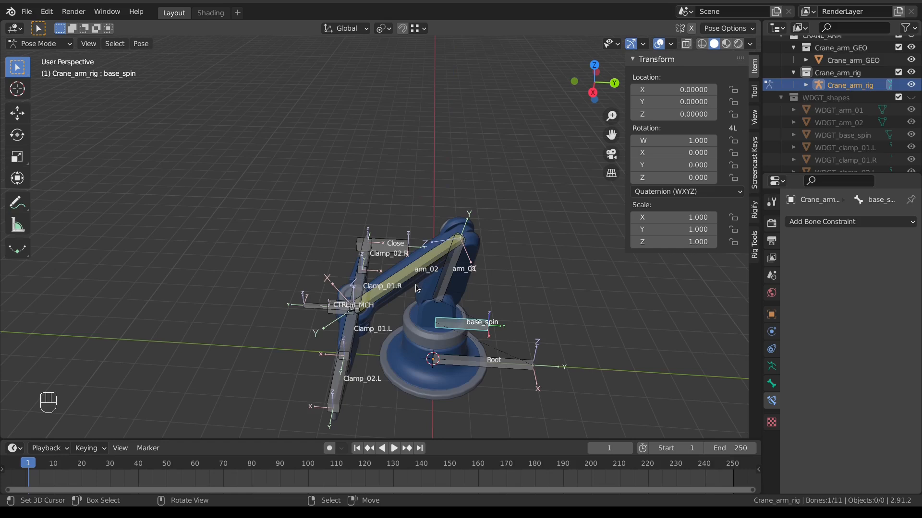
pyautogui.click(317, 307)
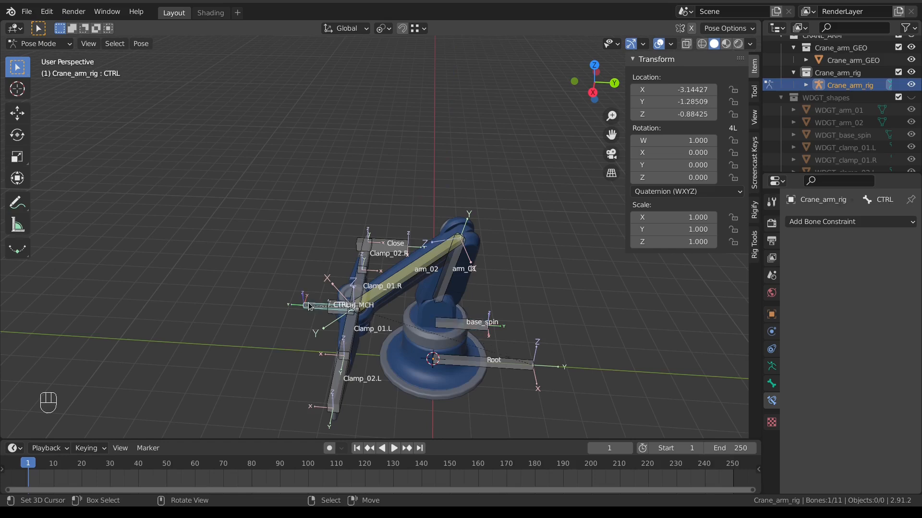
pyautogui.hotkey('alt', 'g')
# Try rotating the base_spin bone without an axis lock, viewing the arm from the side
pyautogui.click(446, 324)
pyautogui.moveTo(446, 324); pyautogui.dragTo(427, 290, button='middle')
pyautogui.click(282, 197)
pyautogui.click(462, 330)
pyautogui.moveTo(462, 329); pyautogui.dragTo(492, 247, button='middle')
pyautogui.press('r')
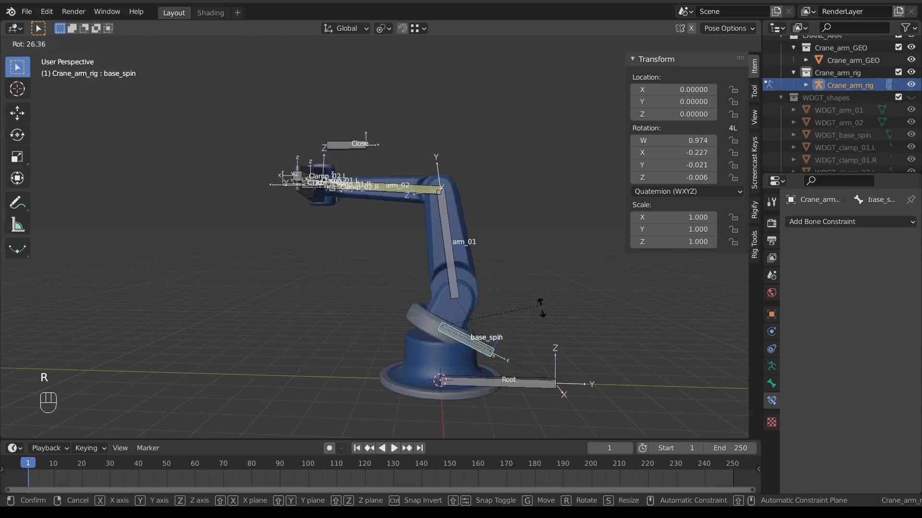
pyautogui.rightClick(541, 318)
# Add a Locked Track constraint to the base_spin bone with the CTRL bone as its target
pyautogui.moveTo(351, 309); pyautogui.dragTo(373, 330, button='middle')
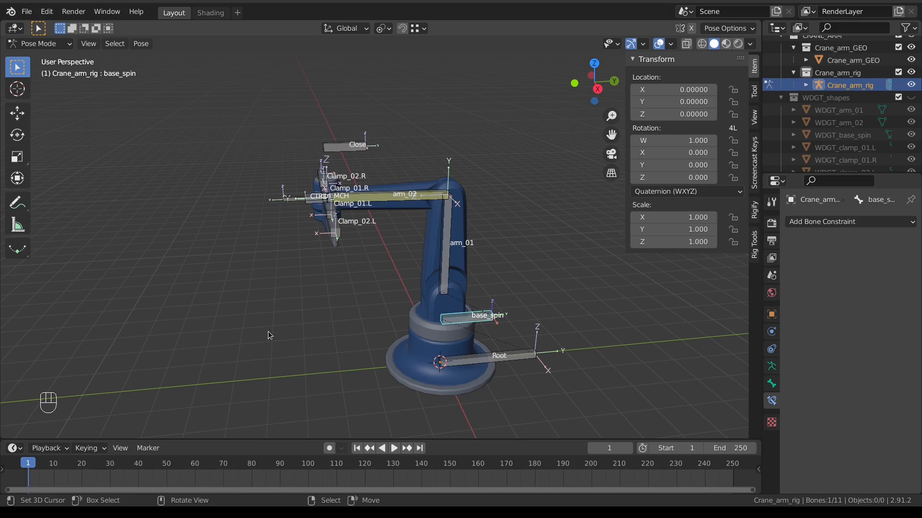
pyautogui.click(291, 199)
pyautogui.keyDown('shift'); pyautogui.moveTo(343, 246); pyautogui.dragTo(306, 258, button='middle'); pyautogui.keyUp('shift')
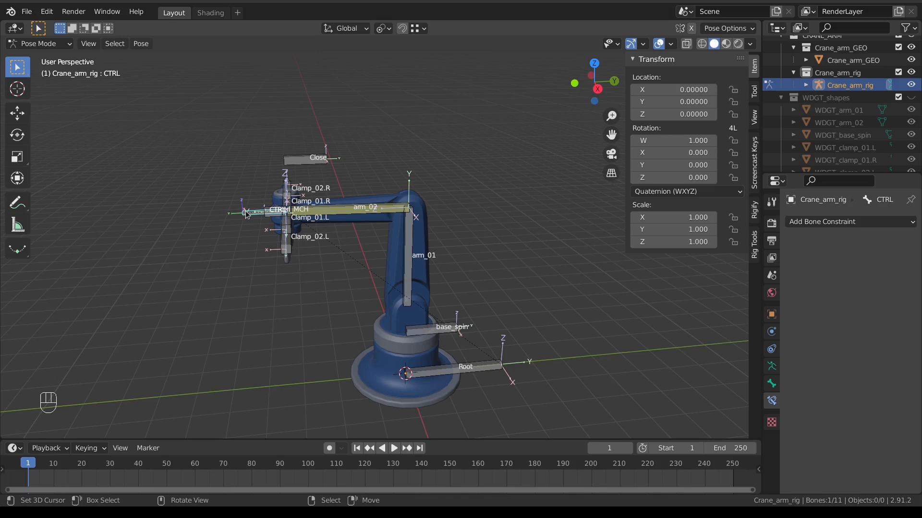
pyautogui.keyDown('shift'); pyautogui.click(432, 334); pyautogui.keyUp('shift')
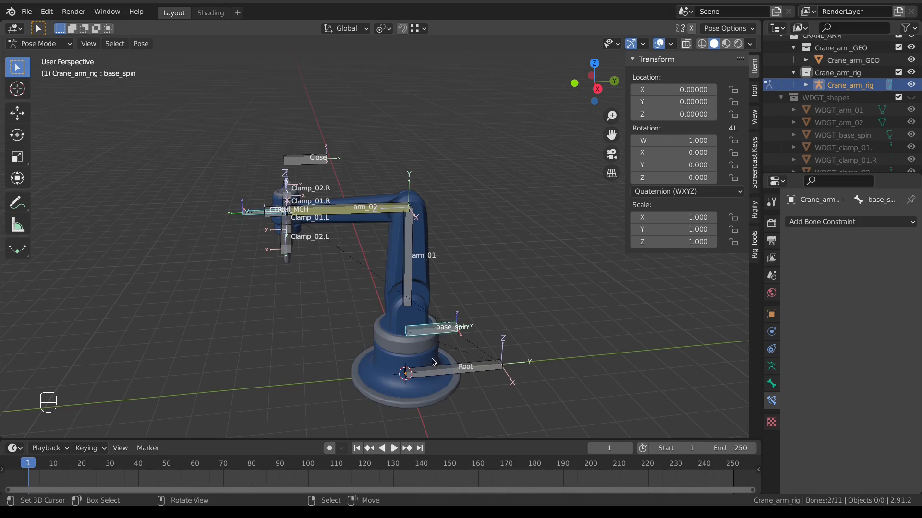
pyautogui.hotkey('ctrl', 'shift', 'c')
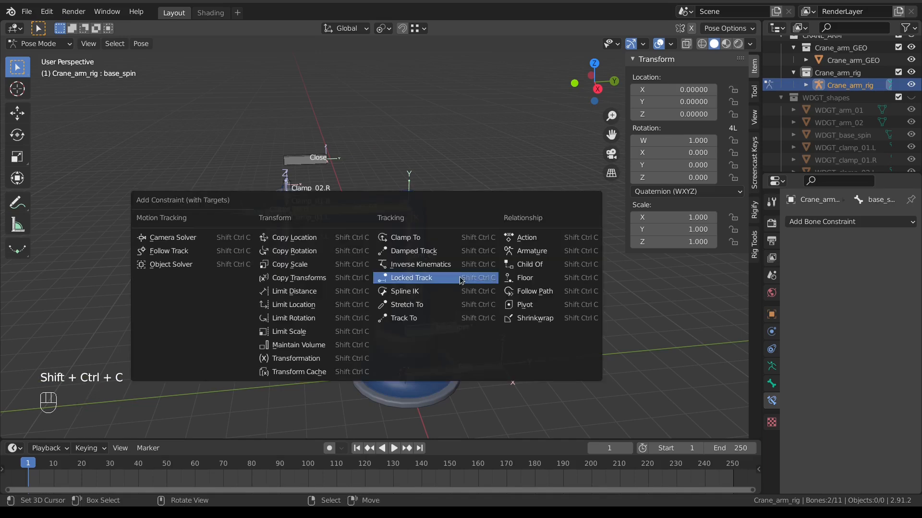
pyautogui.click(409, 282)
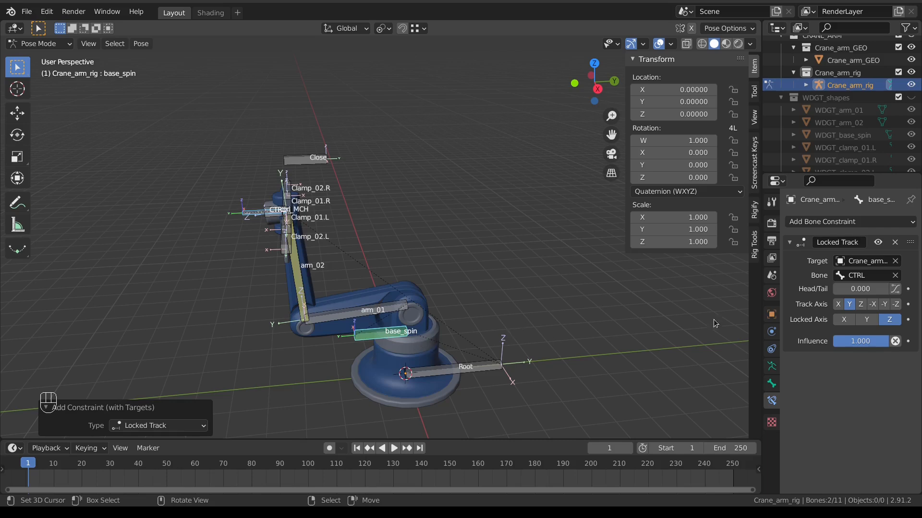
# Set the track axis of base_spin's Locked Track constraint to -Y, disabling the constraint during the change and re-enabling it
pyautogui.click(877, 244)
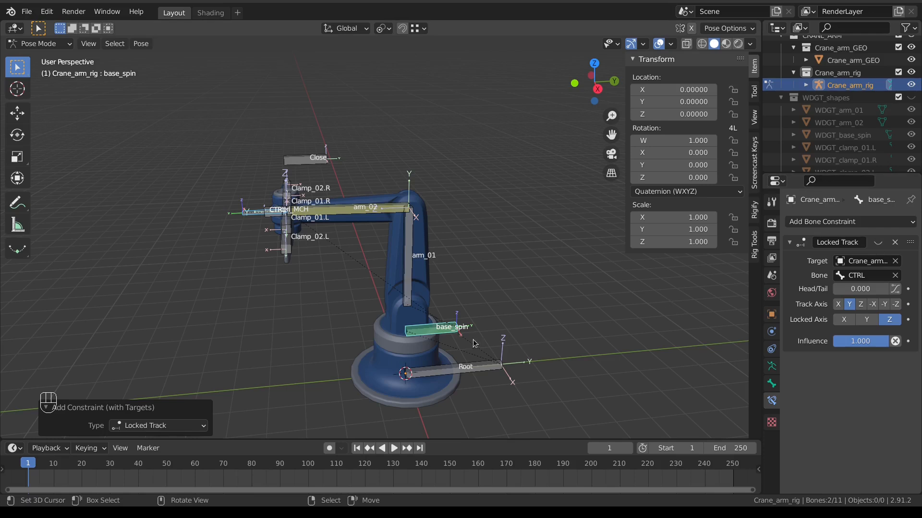
pyautogui.scroll(2, 481, 341)
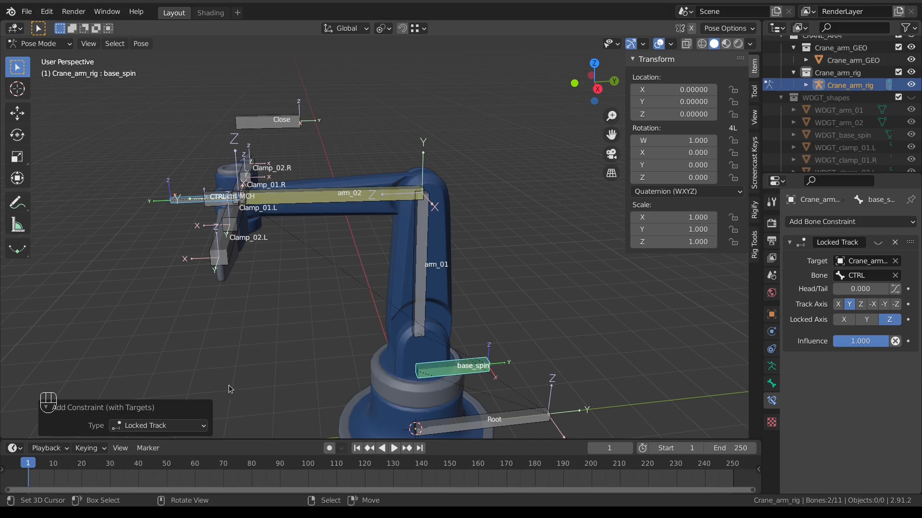
pyautogui.click(884, 304)
pyautogui.moveTo(483, 348); pyautogui.dragTo(516, 360, button='middle')
pyautogui.scroll(2, 516, 360)
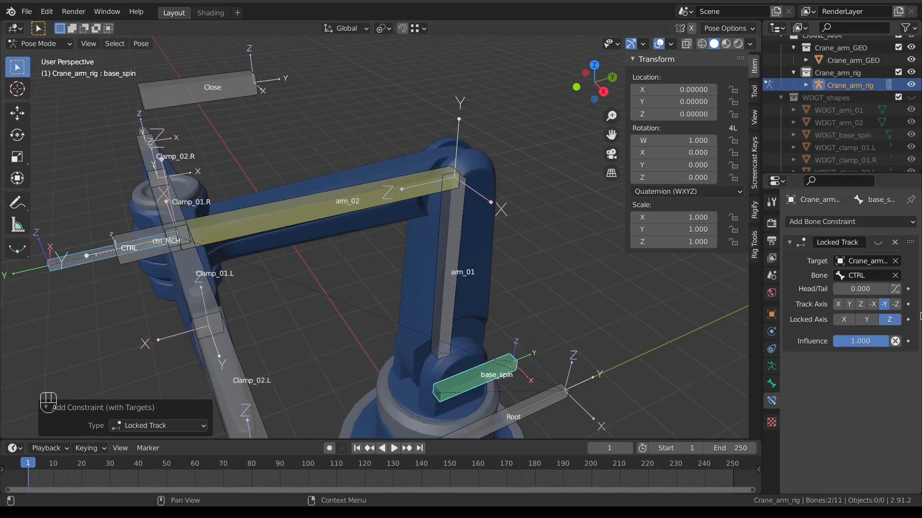
pyautogui.click(878, 242)
# Try moving the CTRL bone around the crane base to test the Locked Track constraint, and clear the bone's location
pyautogui.scroll(-3, 225, 283)
pyautogui.moveTo(217, 288)
pyautogui.mouseDown(button='middle')
pyautogui.moveTo(210, 270)
pyautogui.moveTo(233, 283)
pyautogui.mouseUp(button='middle')
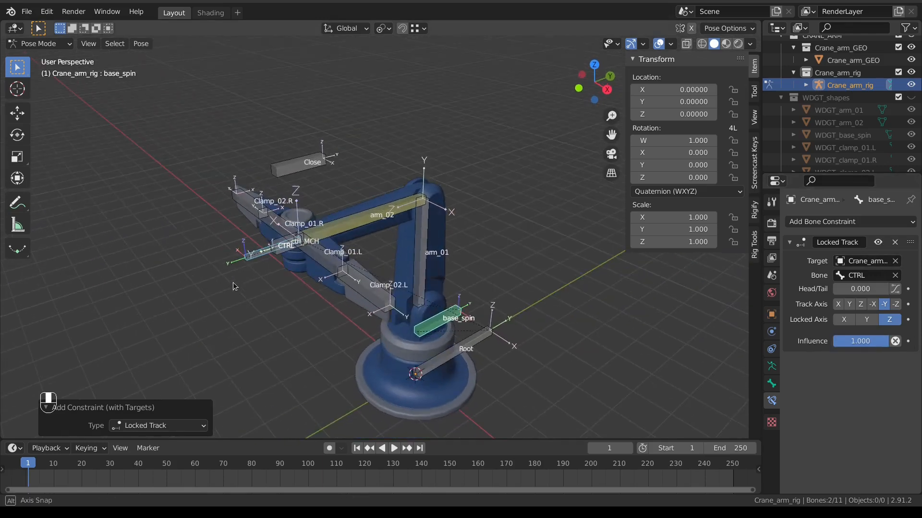
pyautogui.rightClick(242, 255)
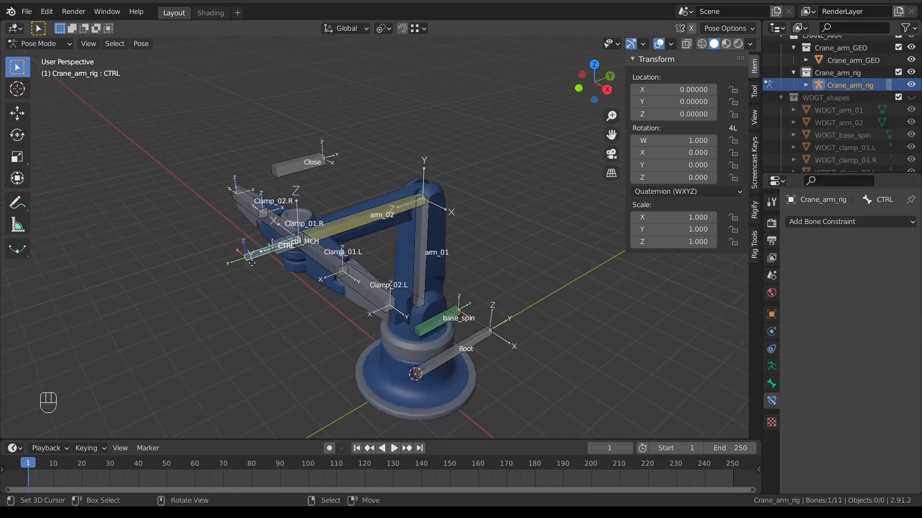
pyautogui.press('g')
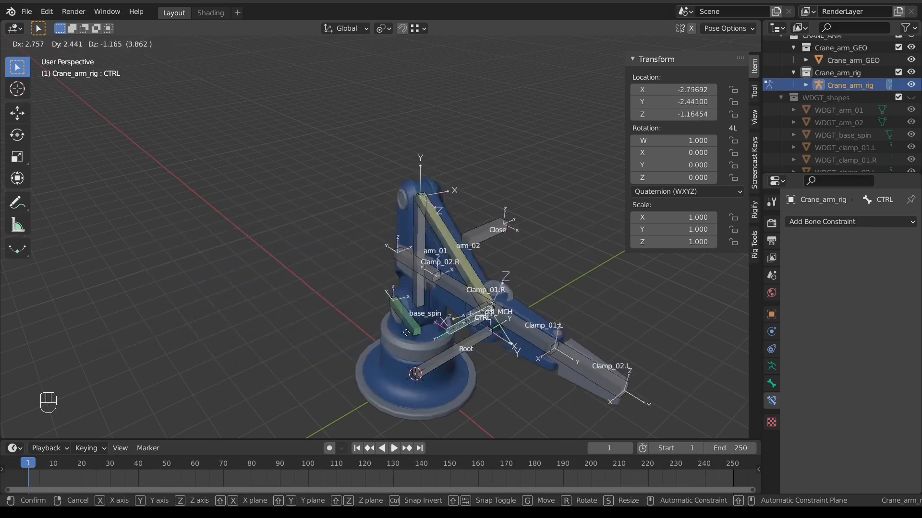
pyautogui.click(184, 324)
pyautogui.moveTo(398, 231); pyautogui.dragTo(331, 253, button='middle')
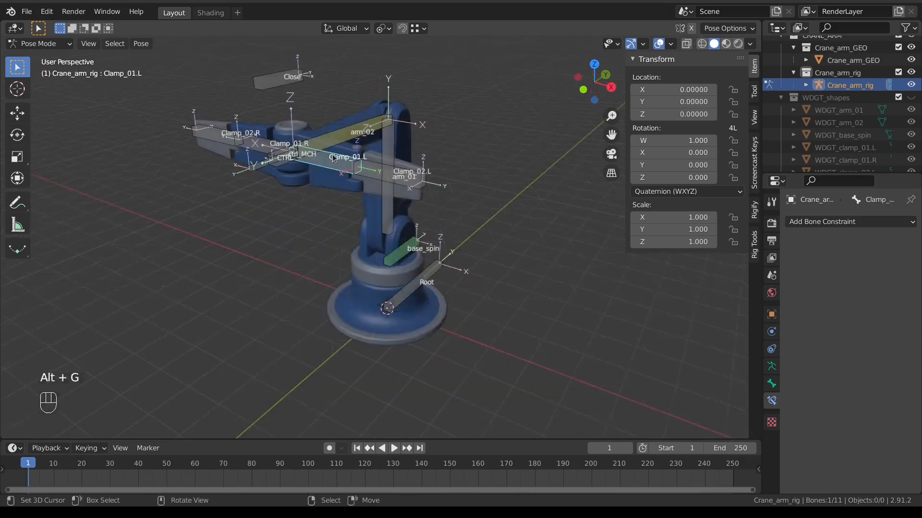
pyautogui.moveTo(311, 179)
pyautogui.keyDown('shift'); pyautogui.mouseDown(button='middle')
pyautogui.moveTo(310, 151)
pyautogui.moveTo(325, 190)
pyautogui.mouseUp(button='middle'); pyautogui.keyUp('shift')
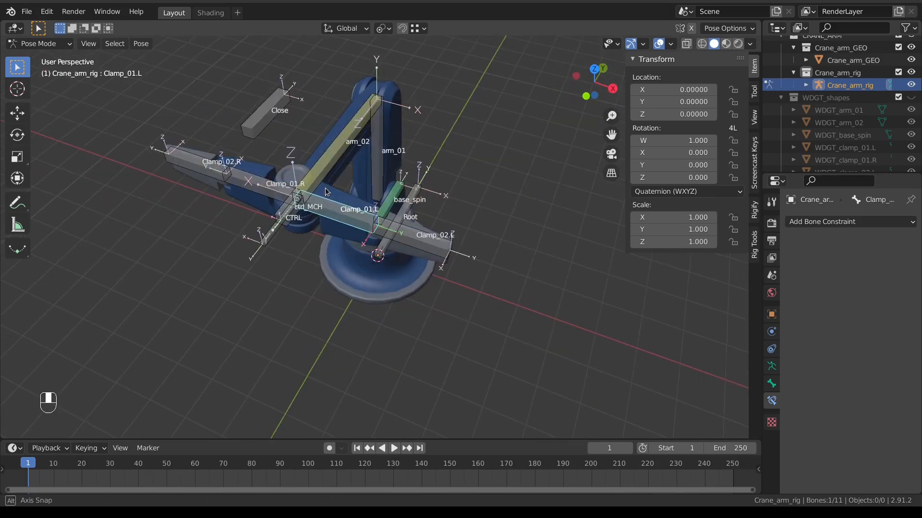
# Try moving the Close bone sideways in the front view and cancel the move
pyautogui.click(271, 124)
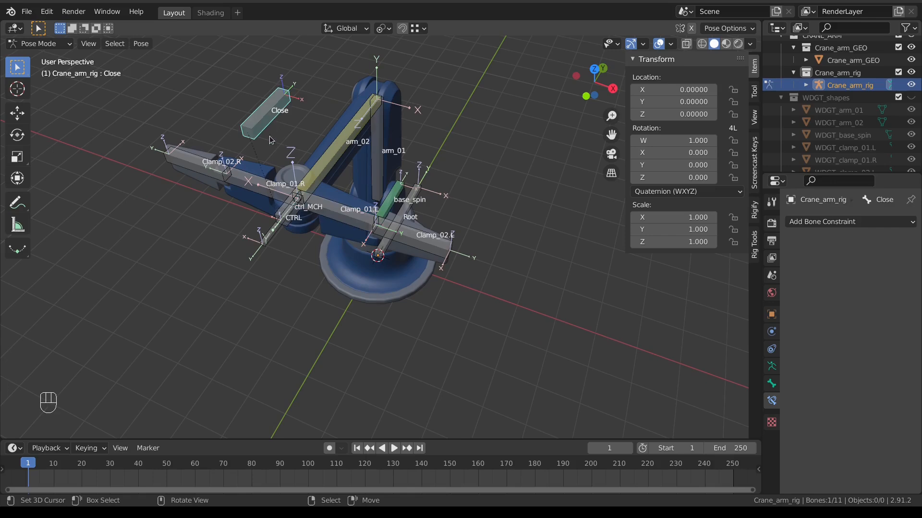
pyautogui.moveTo(278, 134); pyautogui.dragTo(300, 167, button='middle')
pyautogui.press('KP_1')
pyautogui.press('g')
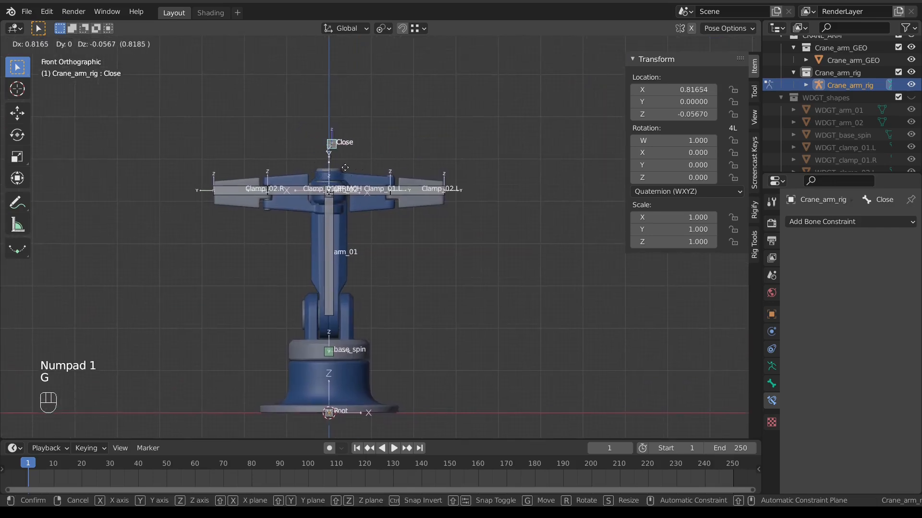
pyautogui.rightClick(370, 169)
pyautogui.moveTo(375, 172); pyautogui.dragTo(270, 183, button='middle')
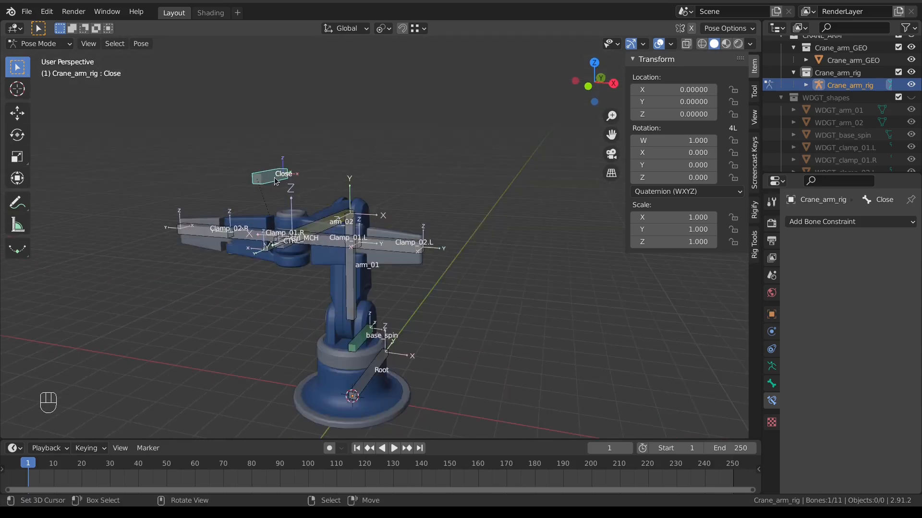
# Select both left and both right clamp bones together
pyautogui.click(328, 238)
pyautogui.keyDown('shift'); pyautogui.click(408, 242); pyautogui.keyUp('shift')
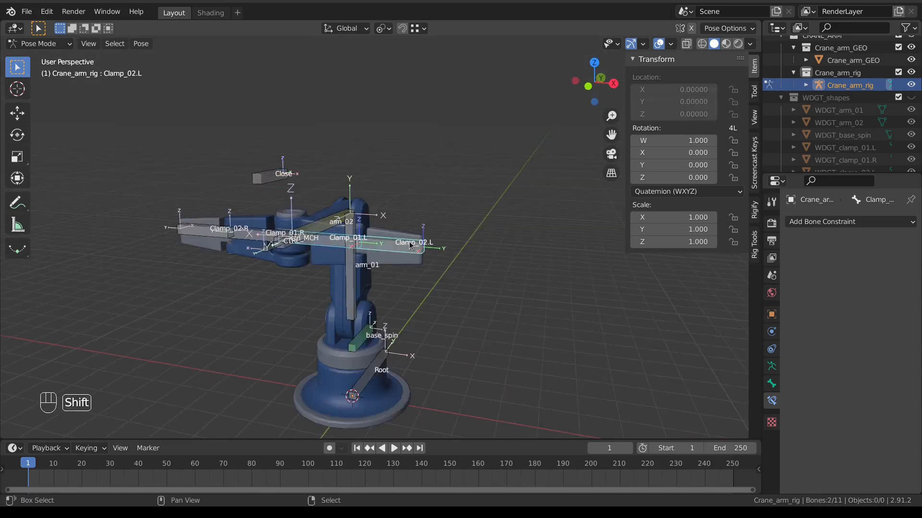
pyautogui.keyDown('shift'); pyautogui.click(245, 233); pyautogui.keyUp('shift')
pyautogui.keyDown('shift'); pyautogui.click(215, 232); pyautogui.keyUp('shift')
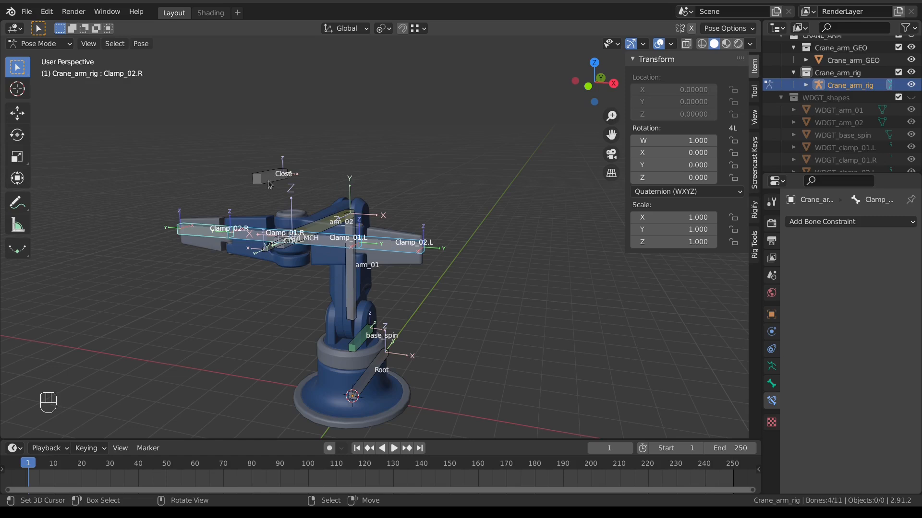
# Add a Limit Location constraint to the Close bone
pyautogui.click(267, 177)
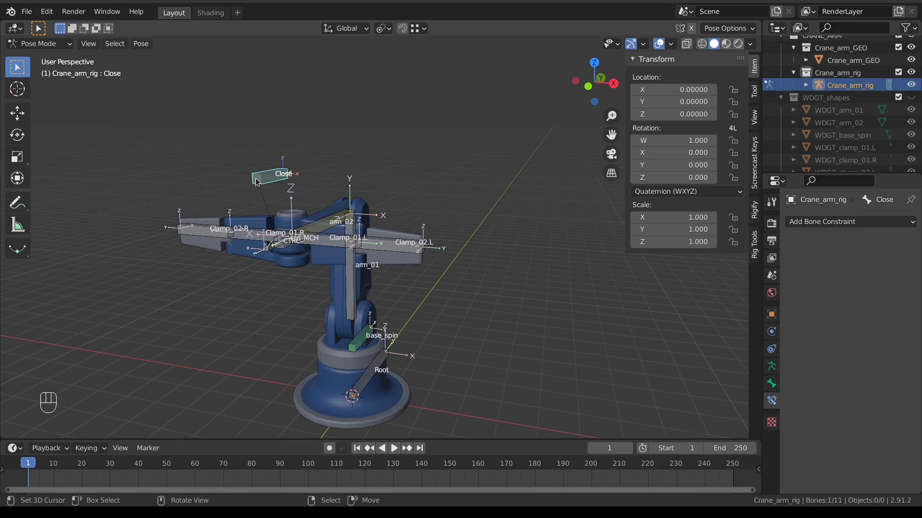
pyautogui.press('KP_1')
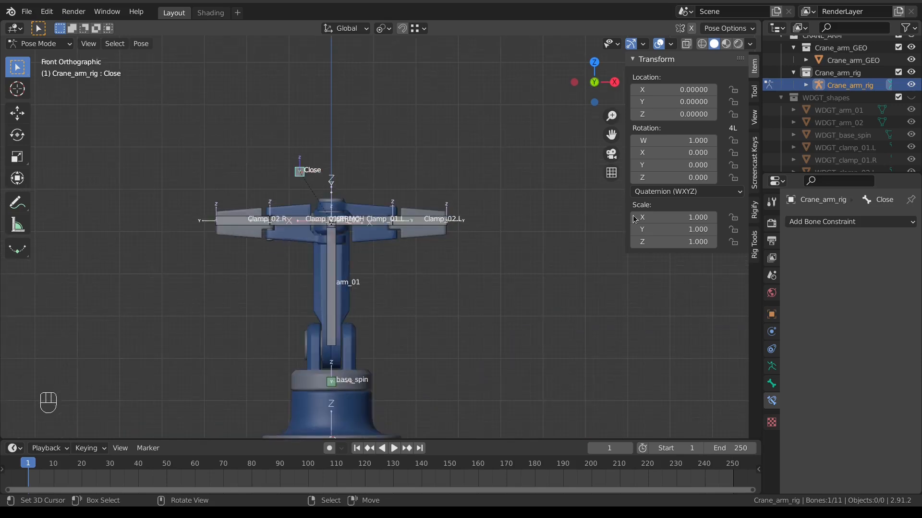
pyautogui.click(823, 224)
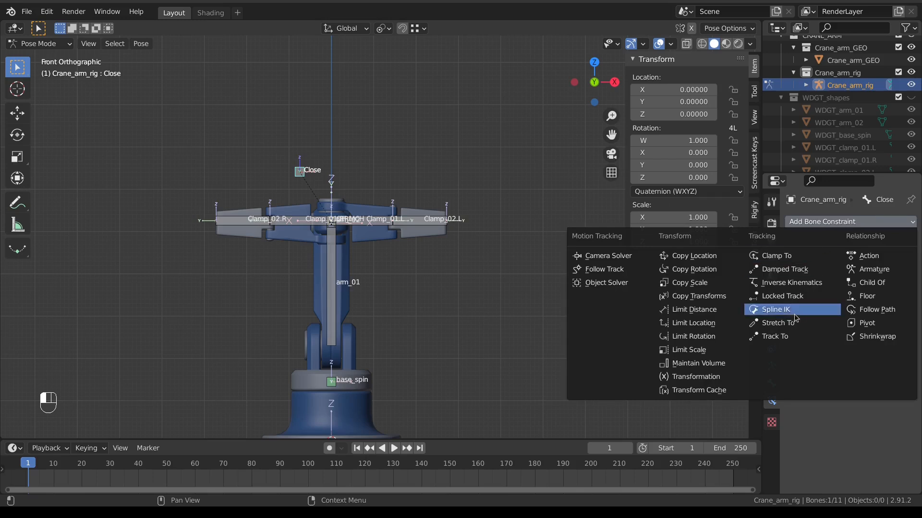
pyautogui.click(723, 323)
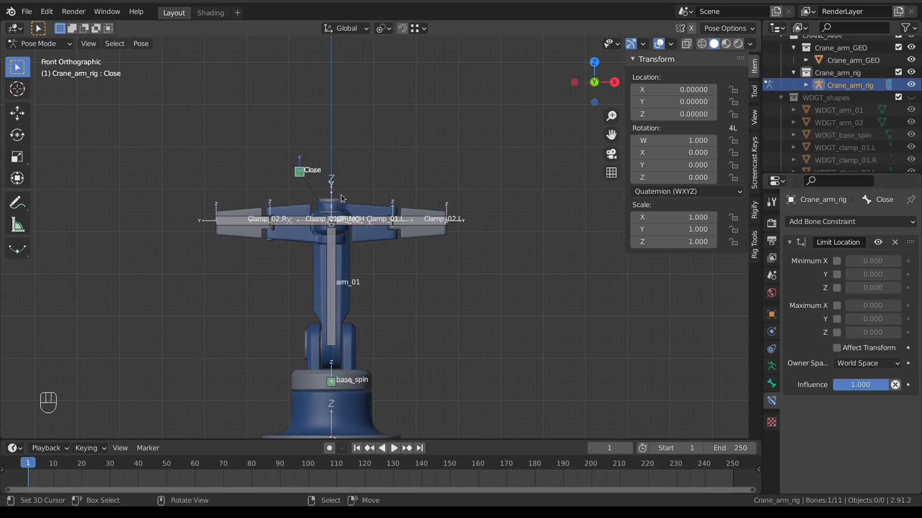
pyautogui.moveTo(326, 202); pyautogui.dragTo(320, 228, button='middle')
# Set the Close bone's Limit Location constraint to Local Space with Minimum X at 0 and Maximum X at 1.5
pyautogui.click(867, 364)
pyautogui.click(870, 418)
pyautogui.click(837, 262)
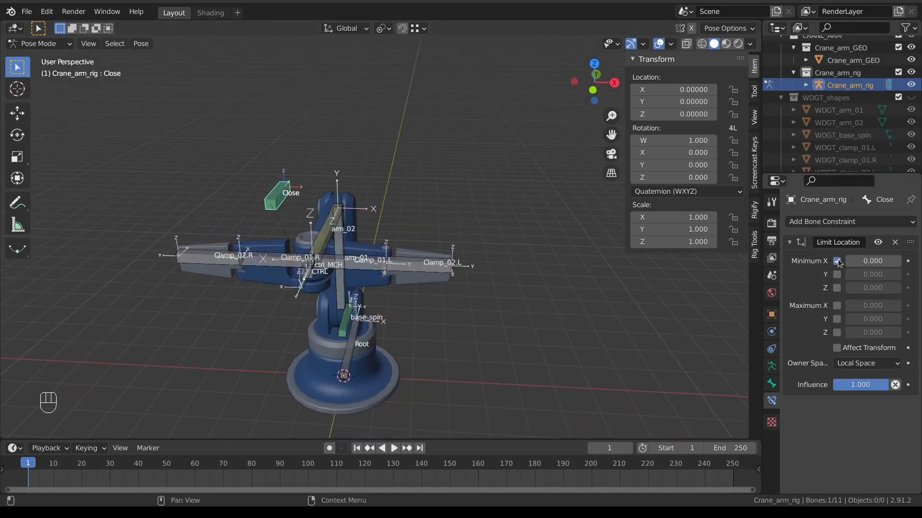
pyautogui.click(836, 306)
pyautogui.click(873, 306)
pyautogui.write('0.0')
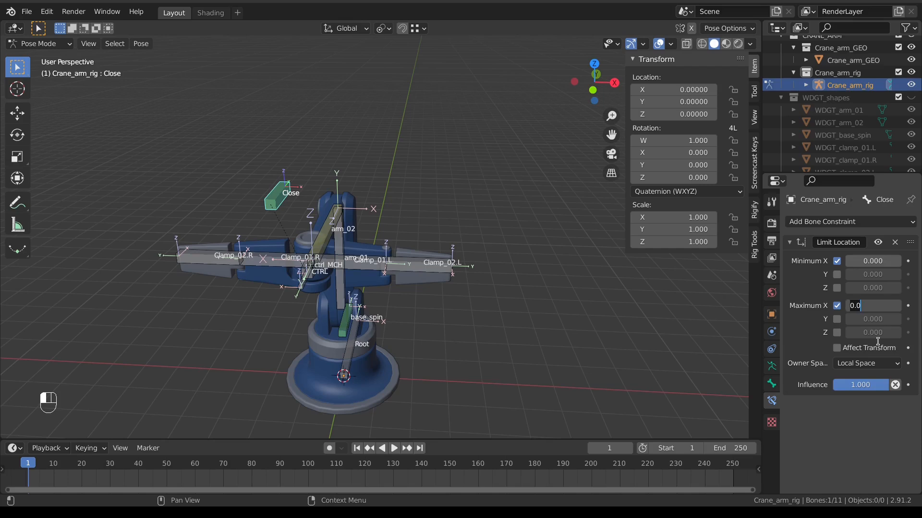
pyautogui.write('1.5')
pyautogui.press('Return')
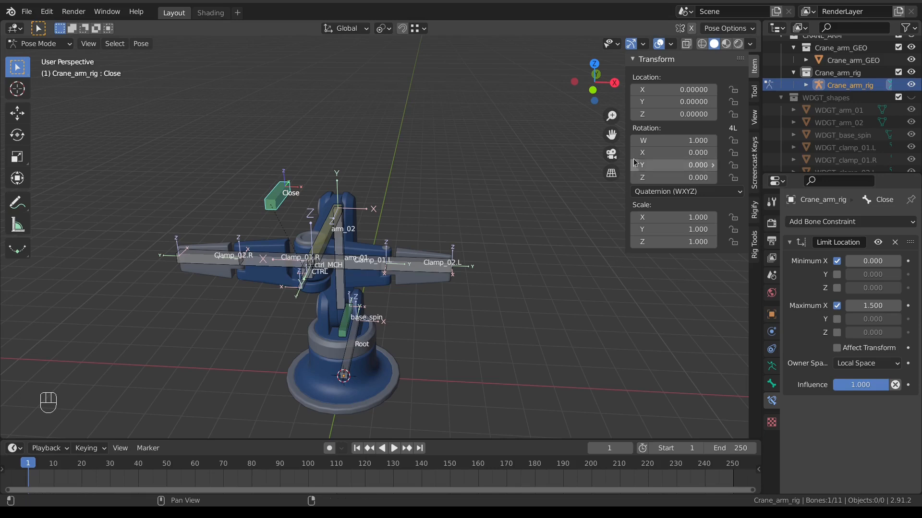
# Enable Affect Transform on the Limit Location constraint, and reset the Close bone's trial X location of 4.9 to 0
pyautogui.moveTo(661, 90); pyautogui.dragTo(715, 90)
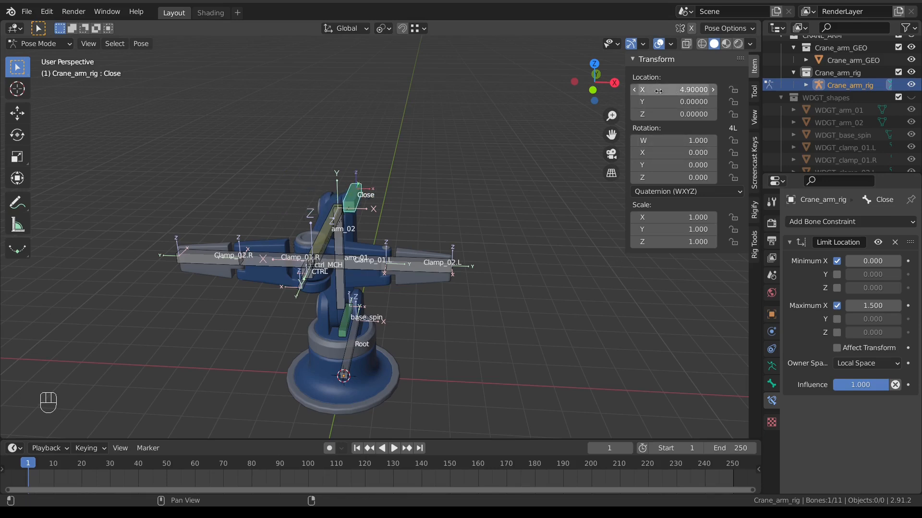
pyautogui.click(837, 348)
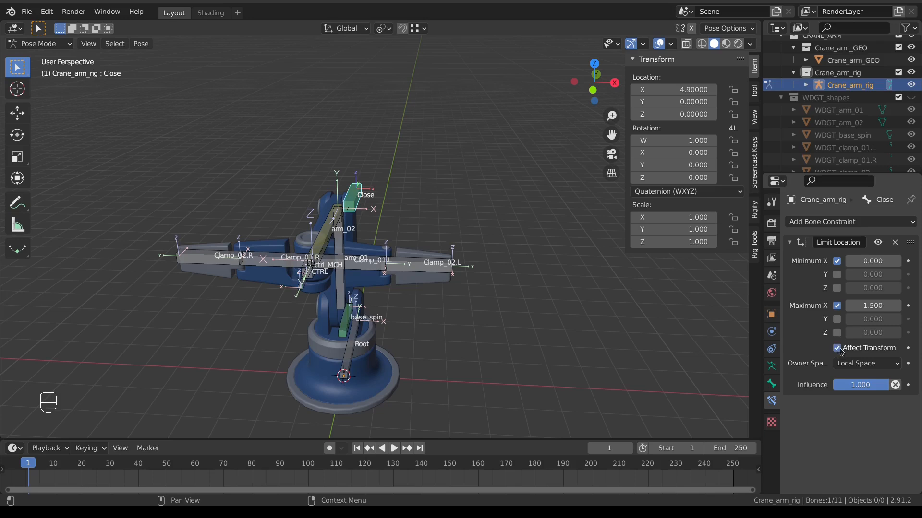
pyautogui.click(673, 90)
pyautogui.write('0')
pyautogui.press('Return')
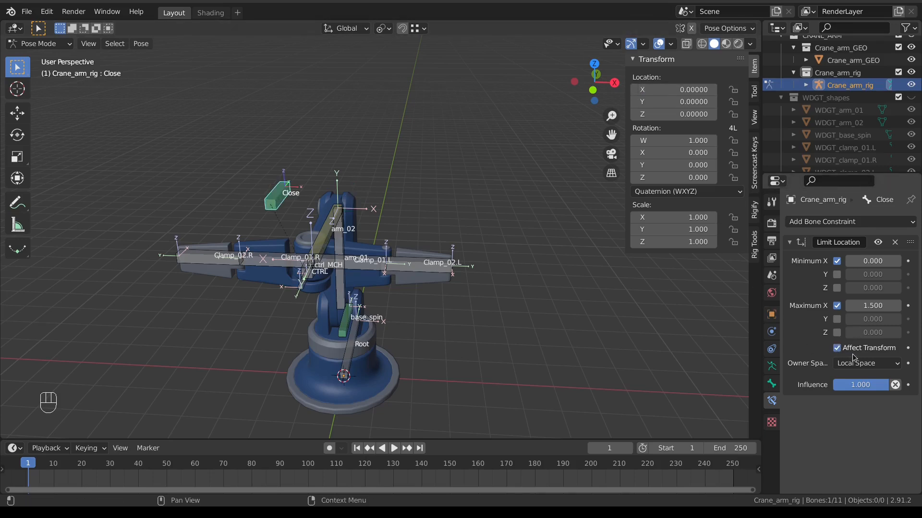
# Try moving the Close bone freely past its X limit, and clear its location
pyautogui.press('g')
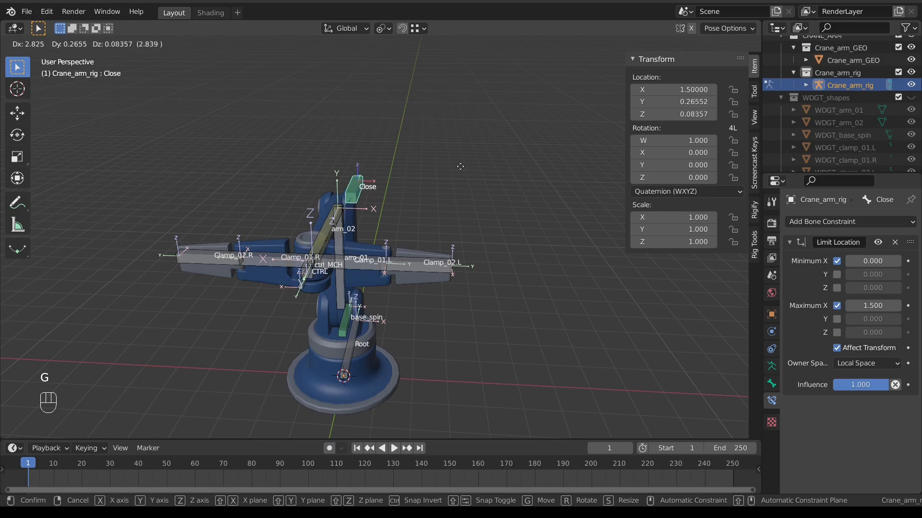
pyautogui.click(655, 163)
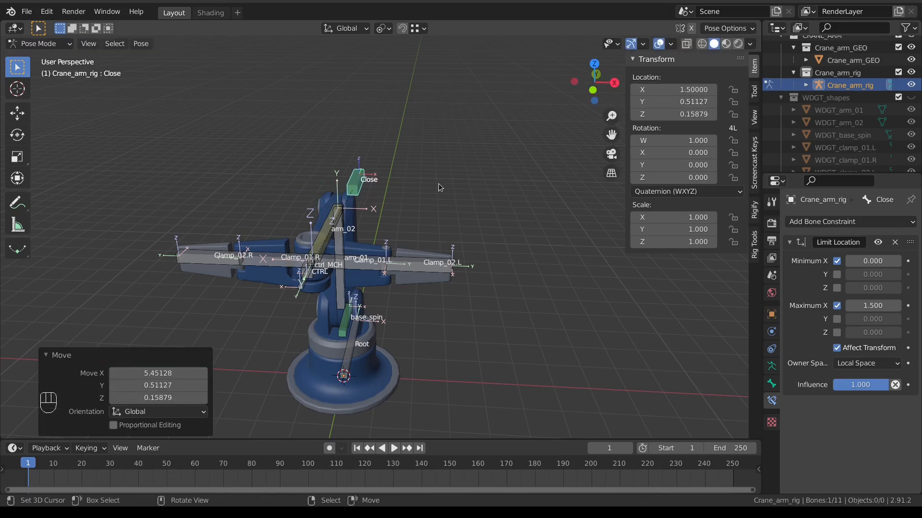
pyautogui.hotkey('alt', 'g')
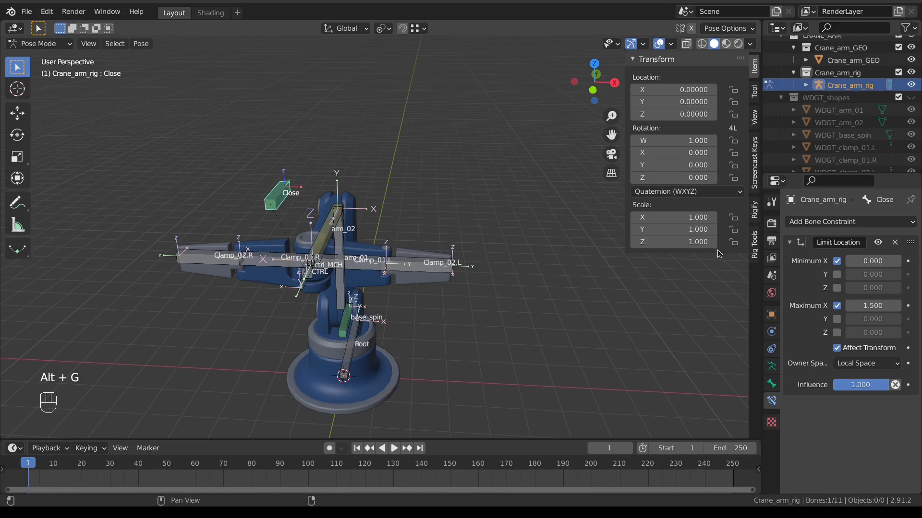
# Switch the Close bone to XYZ Euler rotation and lock its scale, its rotation, and its Y and Z location
pyautogui.moveTo(733, 217); pyautogui.dragTo(733, 242)
pyautogui.click(694, 192)
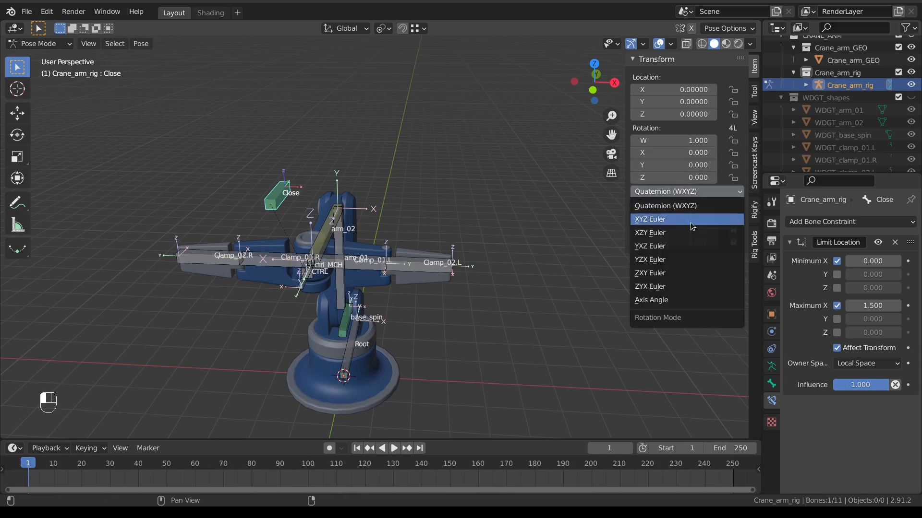
pyautogui.click(690, 222)
pyautogui.moveTo(734, 140); pyautogui.dragTo(733, 166)
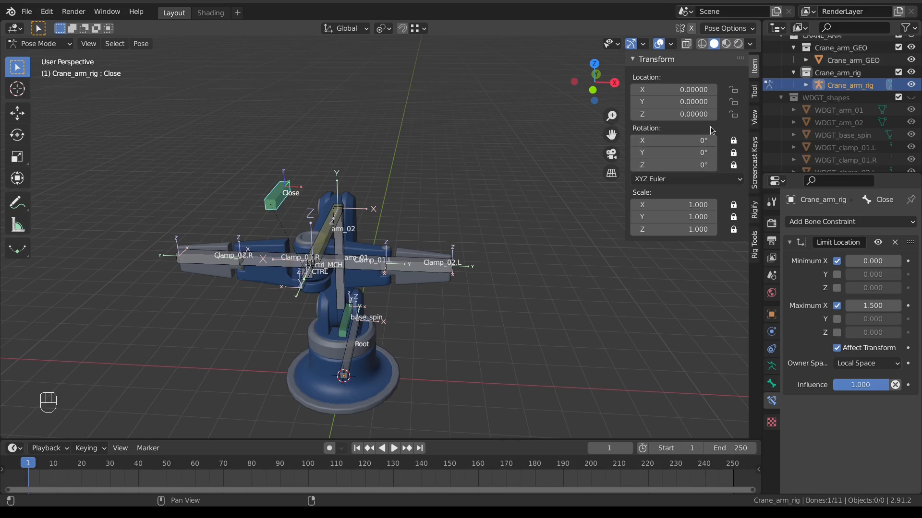
pyautogui.moveTo(733, 101); pyautogui.dragTo(733, 114)
# Try moving the Close bone with its locked channels, in perspective and in the front view, cancelling each move
pyautogui.click(295, 192)
pyautogui.press('g')
pyautogui.rightClick(289, 190)
pyautogui.press('g')
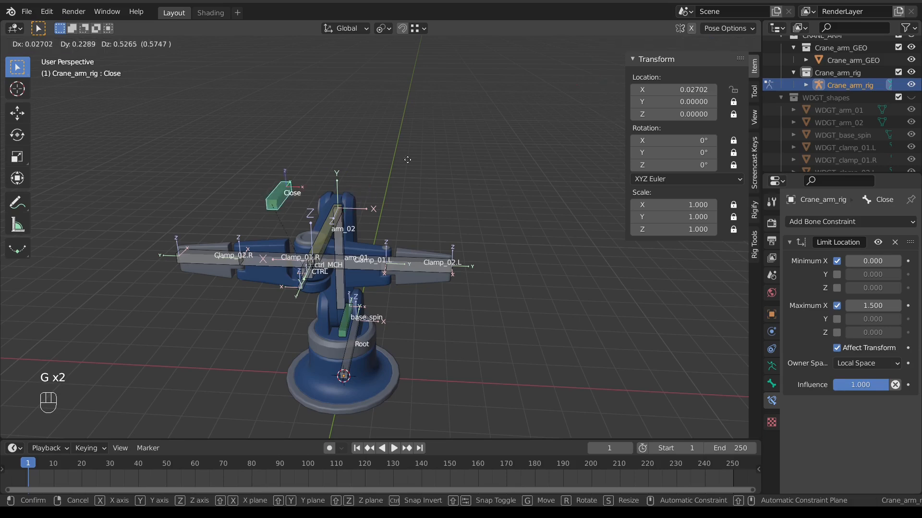
pyautogui.rightClick(380, 148)
pyautogui.press('KP_1')
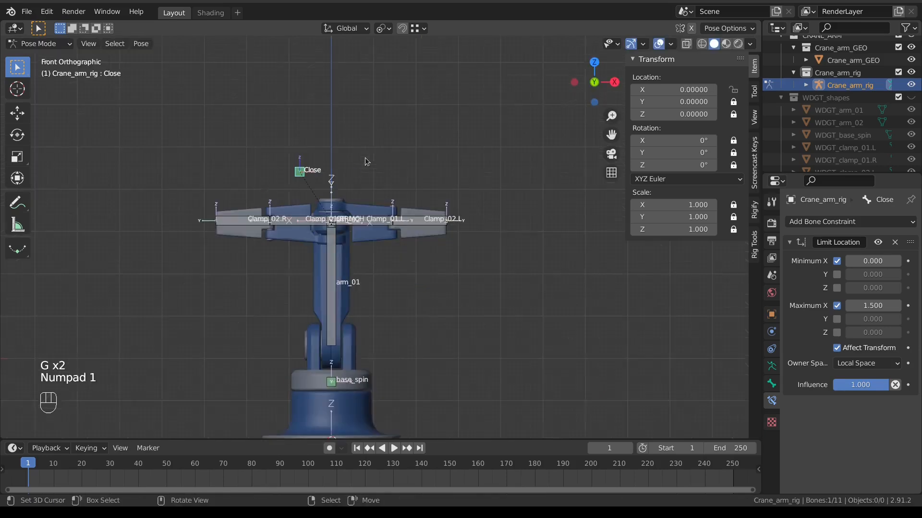
pyautogui.press('g')
pyautogui.rightClick(379, 163)
pyautogui.moveTo(380, 164); pyautogui.dragTo(327, 238, button='middle')
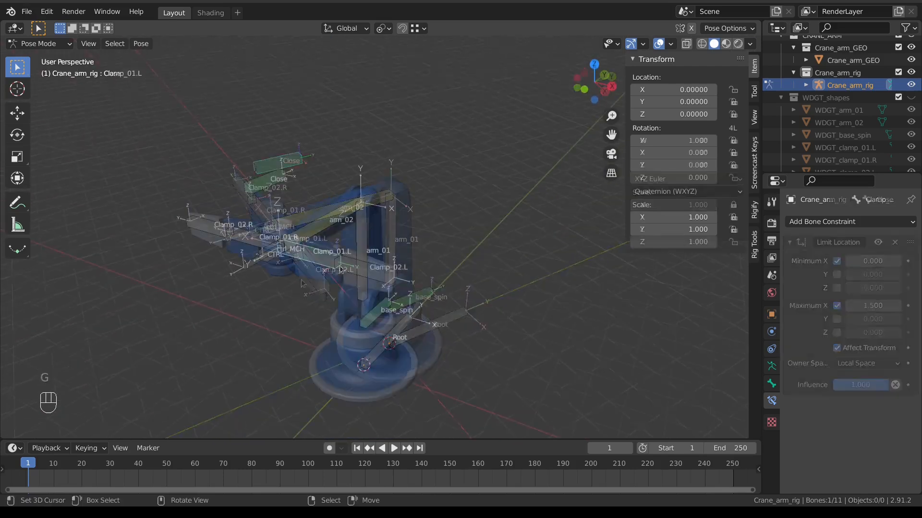
pyautogui.rightClick(340, 269)
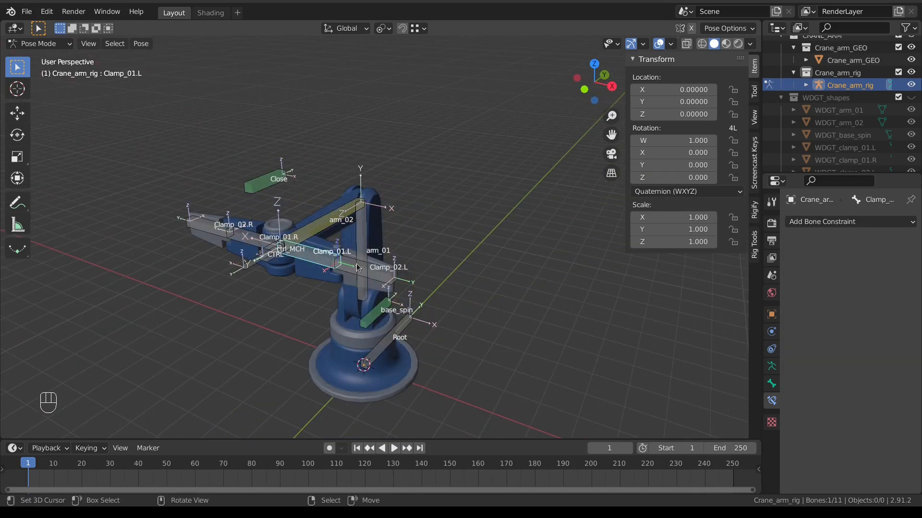
pyautogui.rightClick(357, 267)
pyautogui.rightClick(318, 259)
pyautogui.rightClick(262, 191)
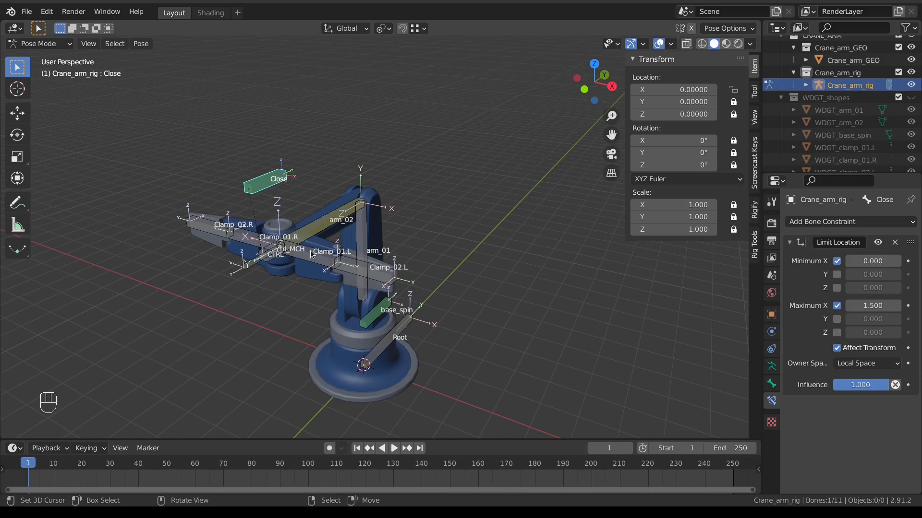
# Select the bones Clamp_01.L, Clamp_02.L, Clamp_01.R and Clamp_02.R, with Clamp_02.R as the active bone
pyautogui.rightClick(314, 257)
pyautogui.scroll(3, 338, 267)
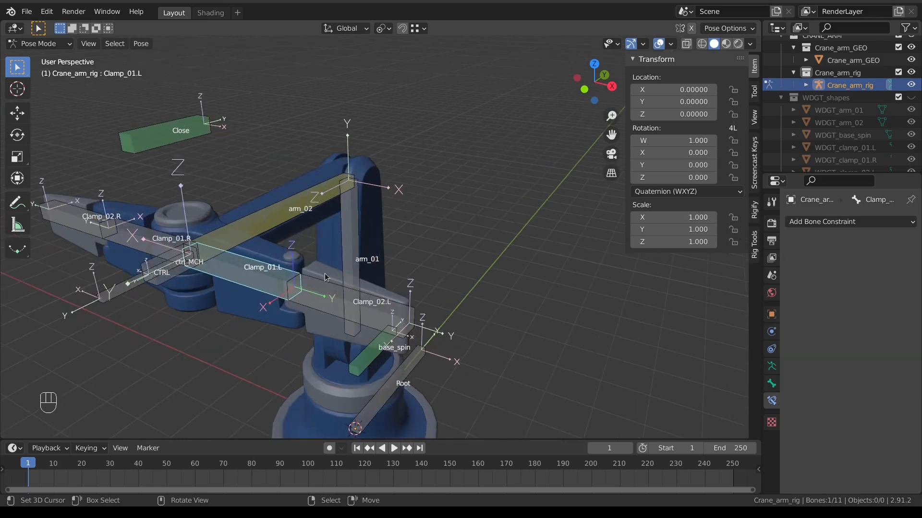
pyautogui.keyDown('shift'); pyautogui.moveTo(331, 279); pyautogui.dragTo(416, 261, button='middle'); pyautogui.keyUp('shift')
pyautogui.keyDown('shift'); pyautogui.rightClick(458, 270); pyautogui.keyUp('shift')
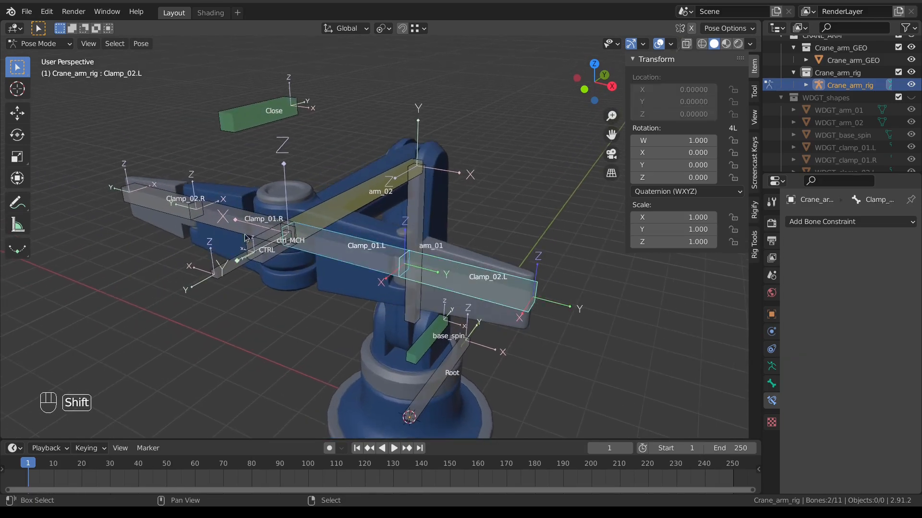
pyautogui.keyDown('shift'); pyautogui.rightClick(225, 215); pyautogui.keyUp('shift')
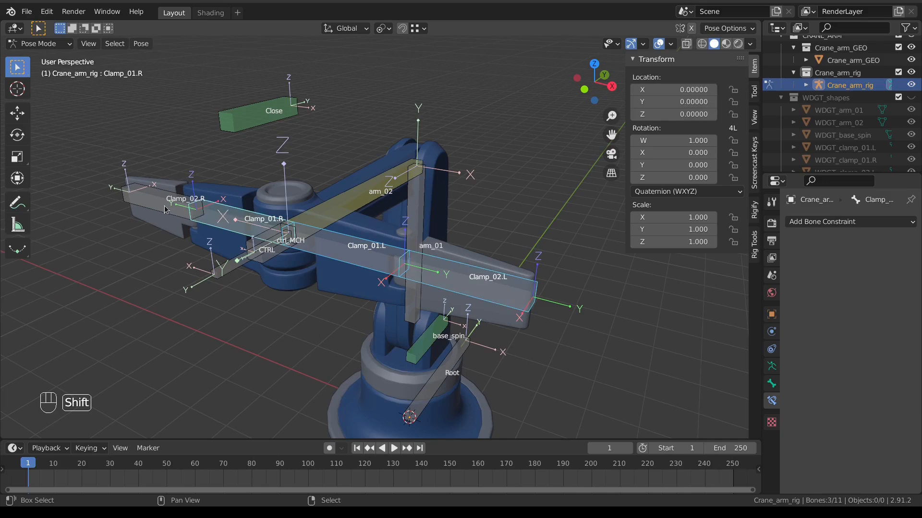
pyautogui.keyDown('shift'); pyautogui.rightClick(163, 199); pyautogui.keyUp('shift')
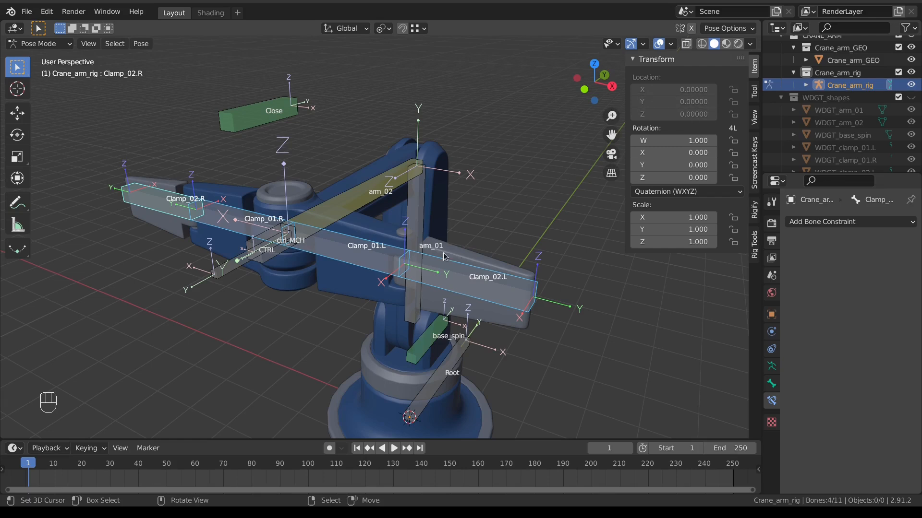
pyautogui.press('g')
pyautogui.rightClick(379, 242)
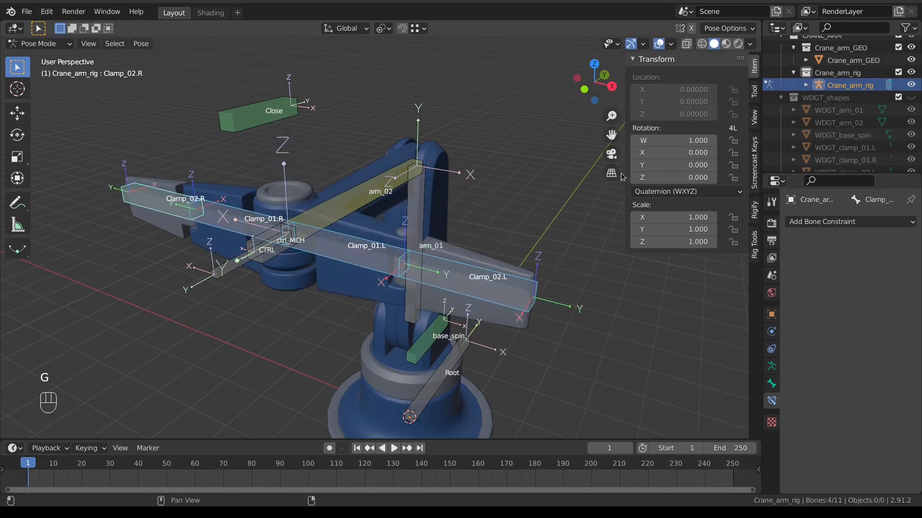
# Lock the location and scale of the four selected clamp bones and switch their rotation mode to XYZ Euler
pyautogui.keyDown('alt'); pyautogui.moveTo(733, 90); pyautogui.dragTo(733, 115); pyautogui.keyUp('alt')
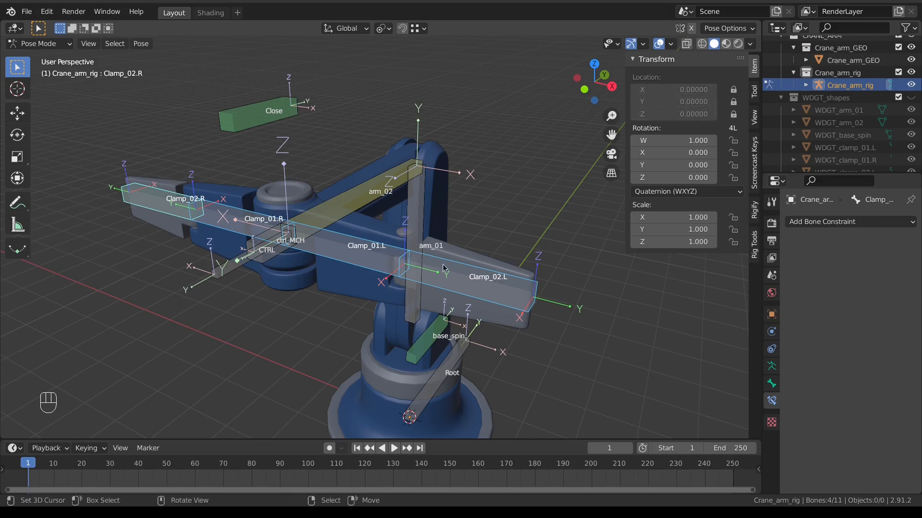
pyautogui.keyDown('alt'); pyautogui.moveTo(734, 217); pyautogui.dragTo(733, 242); pyautogui.keyUp('alt')
pyautogui.keyDown('alt'); pyautogui.click(685, 192); pyautogui.keyUp('alt')
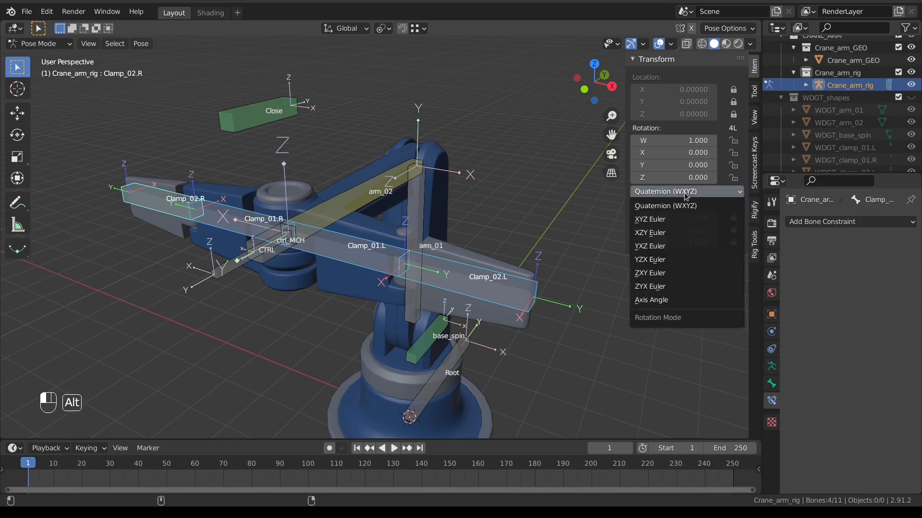
pyautogui.keyDown('alt'); pyautogui.click(680, 220); pyautogui.keyUp('alt')
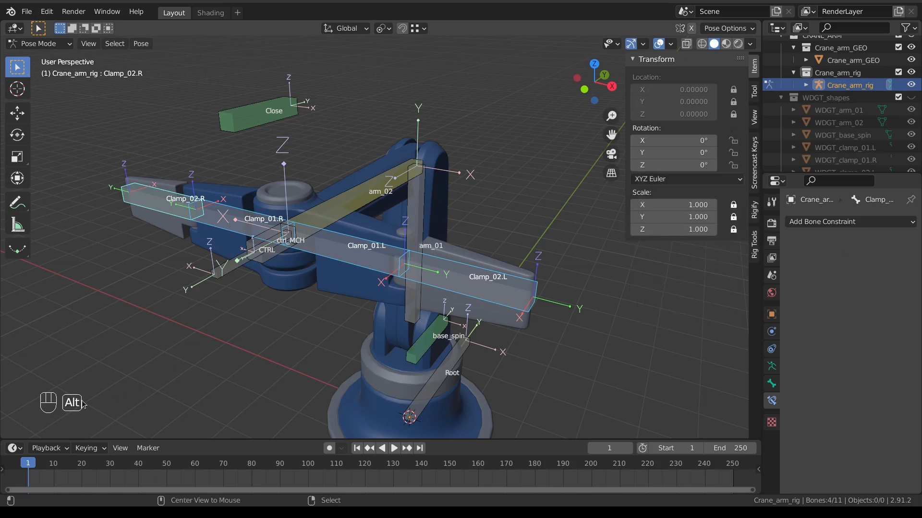
# Try rotating Clamp_01.L about its X and Z axes, cancelling each rotation
pyautogui.click(381, 256)
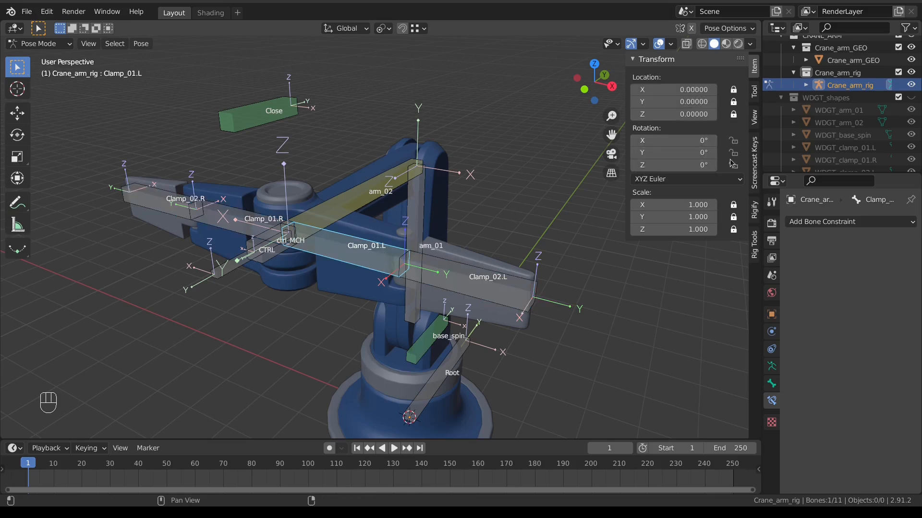
pyautogui.moveTo(672, 140); pyautogui.dragTo(742, 141)
pyautogui.rightClick(652, 142)
pyautogui.moveTo(657, 165); pyautogui.dragTo(569, 165)
pyautogui.rightClick(656, 166)
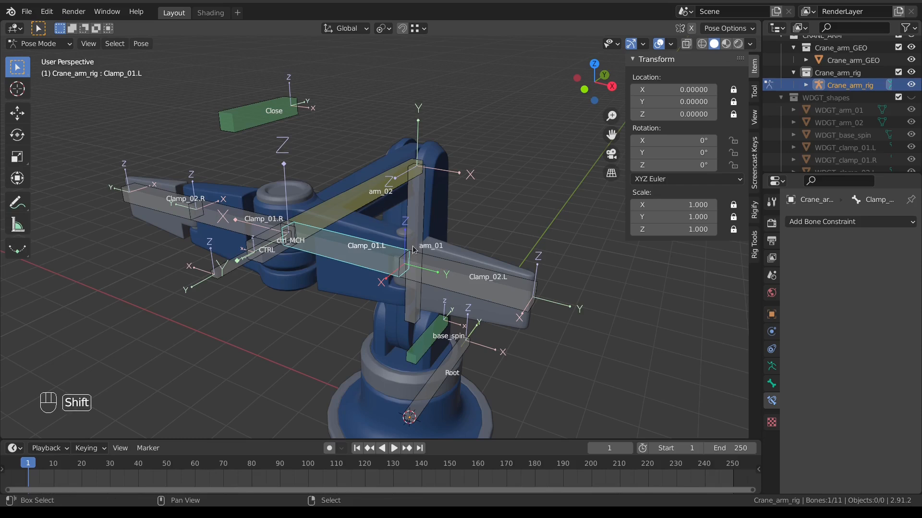
# In Edit Mode, recalculate the roll of Clamp_01.L, Clamp_02.L, Clamp_01.R and Clamp_02.R to the Global +X Axis
pyautogui.keyDown('shift'); pyautogui.scroll(-2, 385, 225); pyautogui.keyUp('shift')
pyautogui.press('Tab')
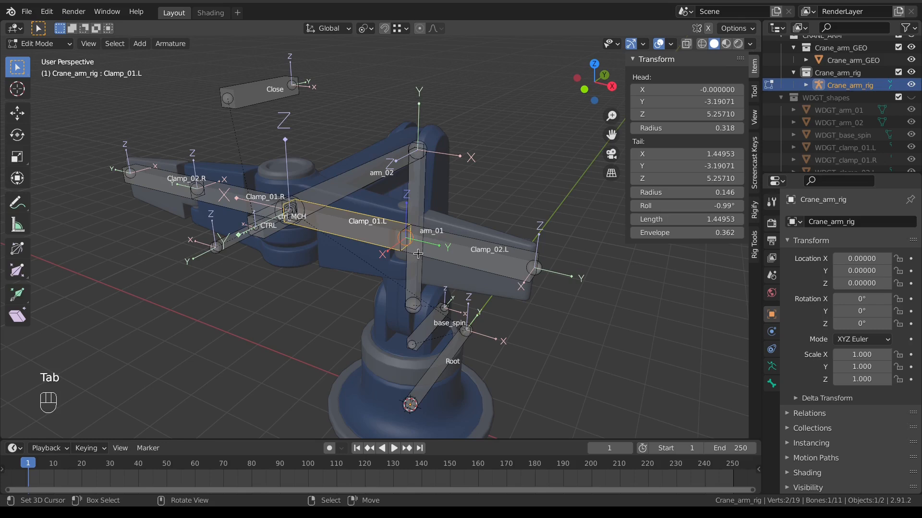
pyautogui.keyDown('shift'); pyautogui.click(502, 248); pyautogui.keyUp('shift')
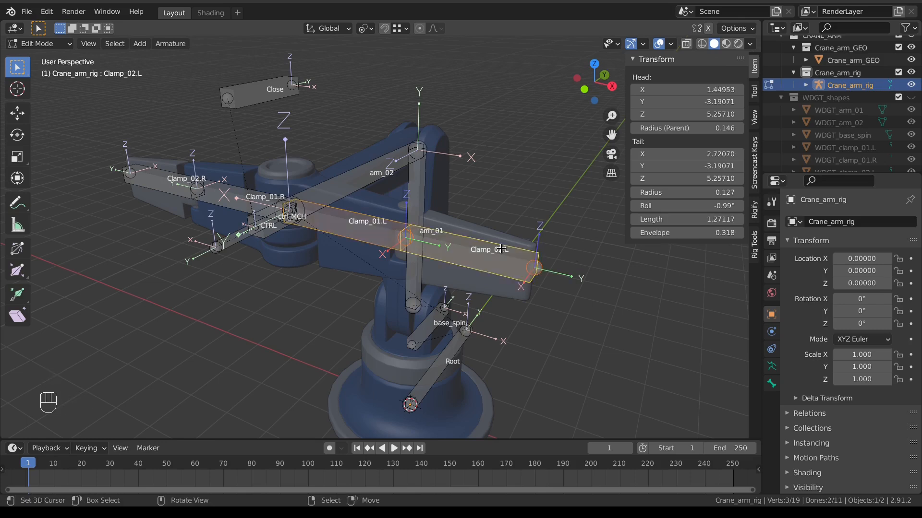
pyautogui.keyDown('shift'); pyautogui.click(234, 195); pyautogui.keyUp('shift')
pyautogui.keyDown('shift'); pyautogui.click(171, 182); pyautogui.keyUp('shift')
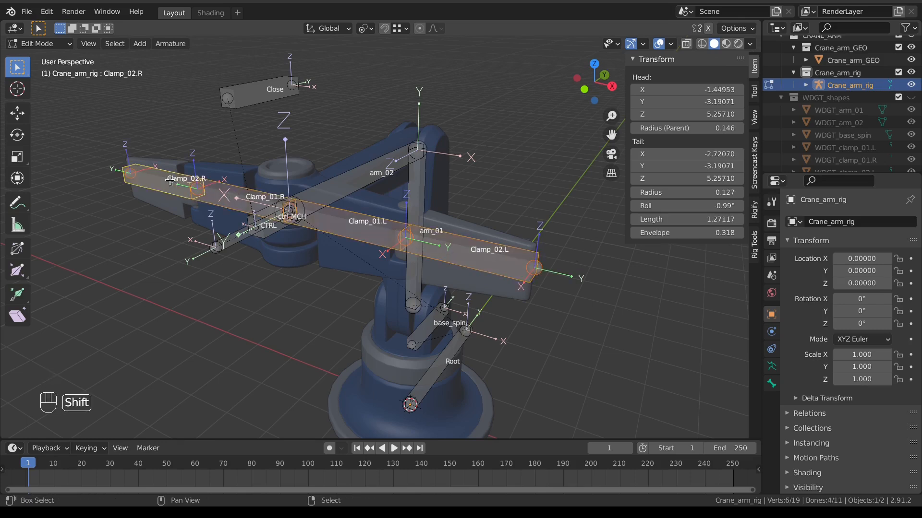
pyautogui.press('shift')
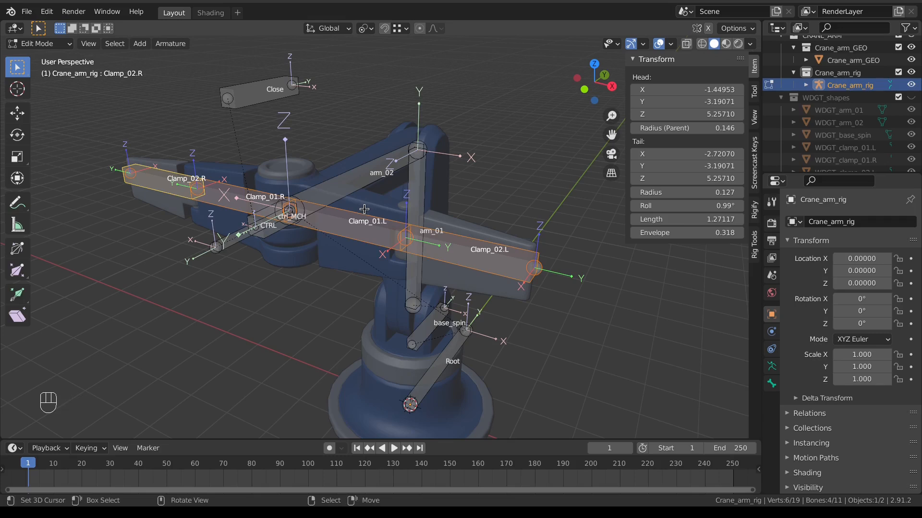
pyautogui.hotkey('shift', 'n')
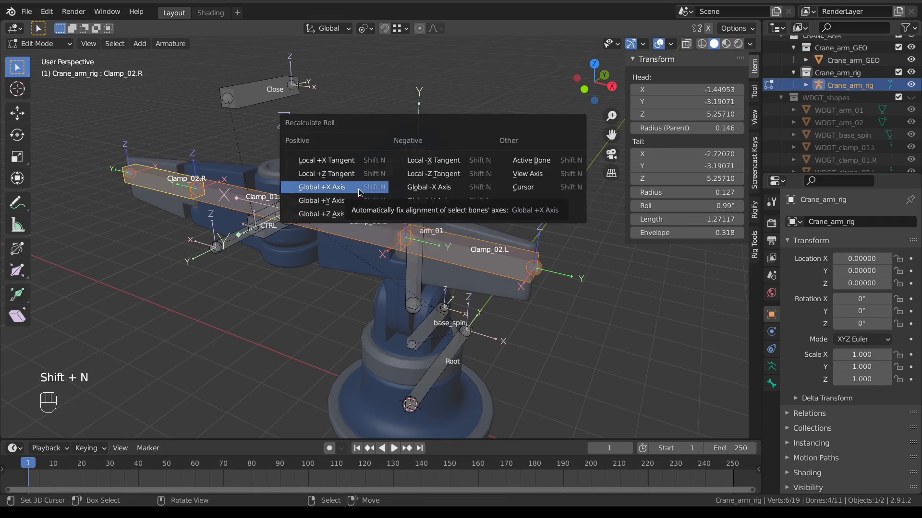
pyautogui.click(336, 191)
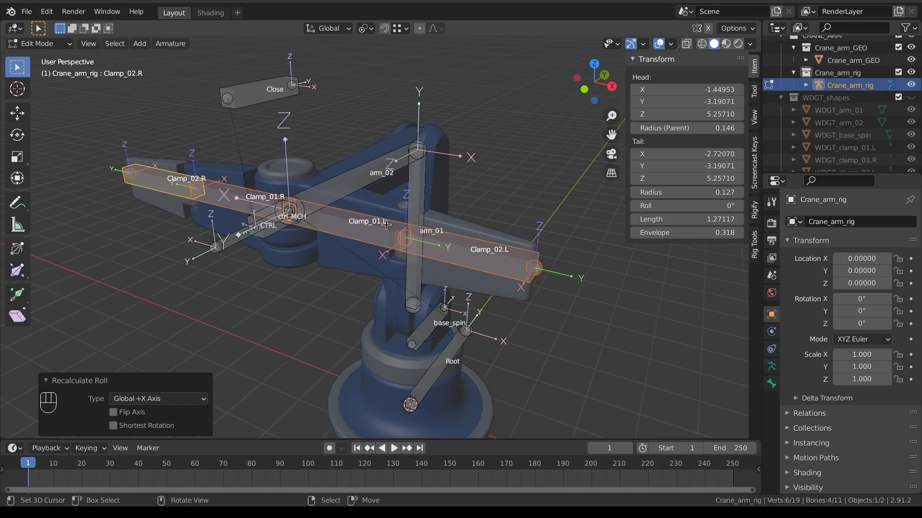
pyautogui.click(357, 226)
pyautogui.hotkey('shift', 'n')
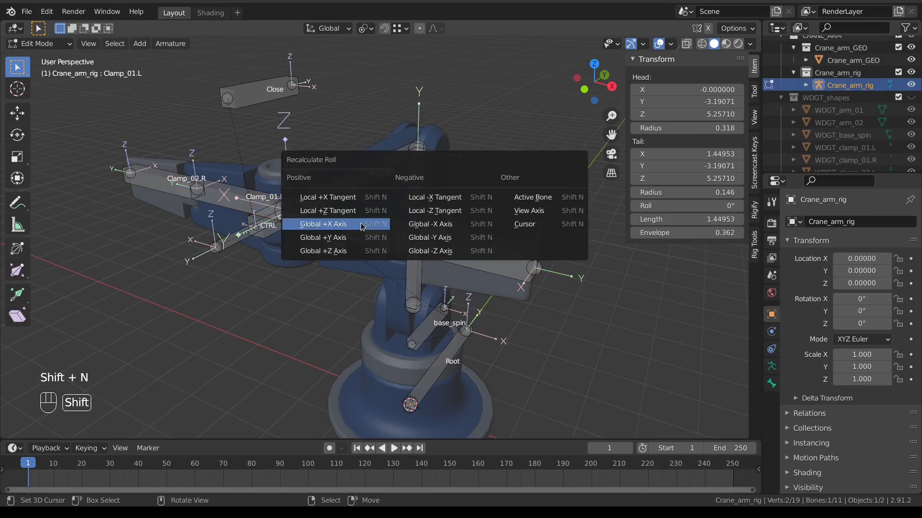
pyautogui.click(357, 192)
pyautogui.hotkey('ctrl', 'z')
# Recalculate the roll of all four clamp bones to the Local +X Tangent
pyautogui.keyDown('shift'); pyautogui.click(442, 233); pyautogui.keyUp('shift')
pyautogui.keyDown('shift'); pyautogui.click(194, 178); pyautogui.keyUp('shift')
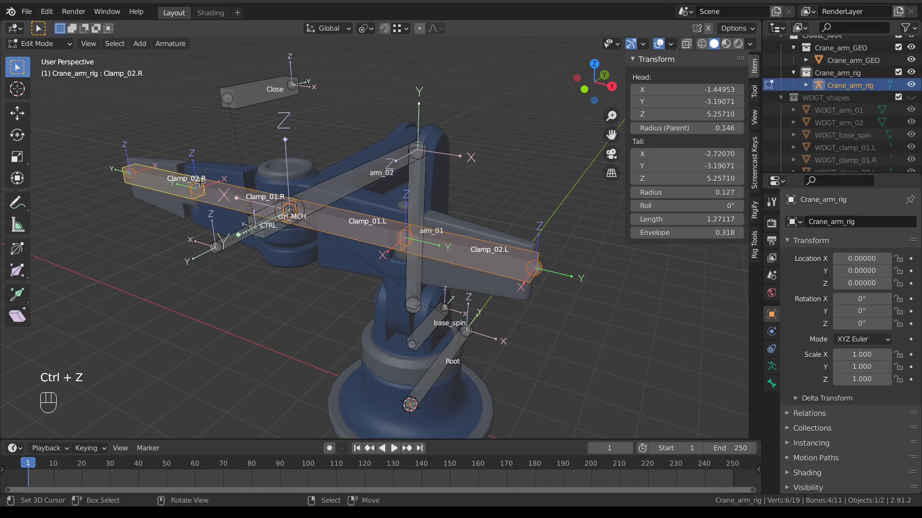
pyautogui.hotkey('shift', 'n')
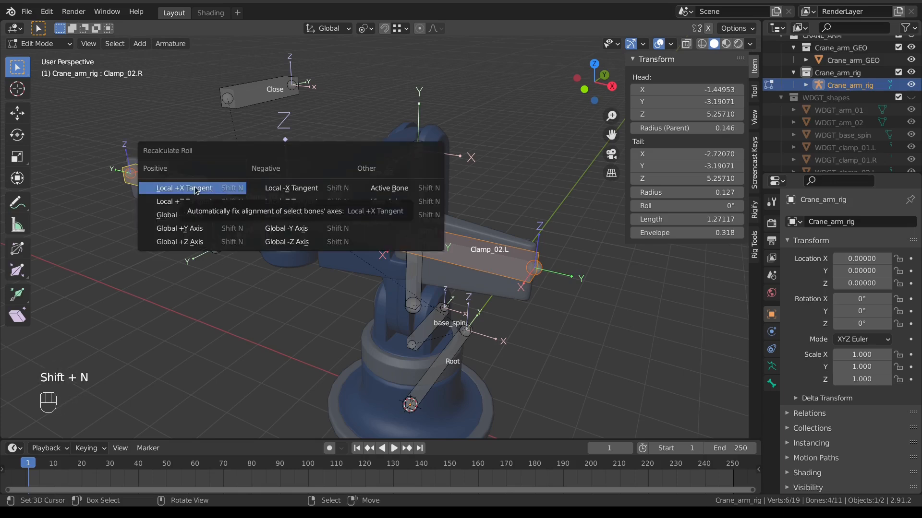
pyautogui.click(196, 190)
# Try rotating Clamp_01.L freely in Pose Mode and cancel the rotation
pyautogui.click(362, 214)
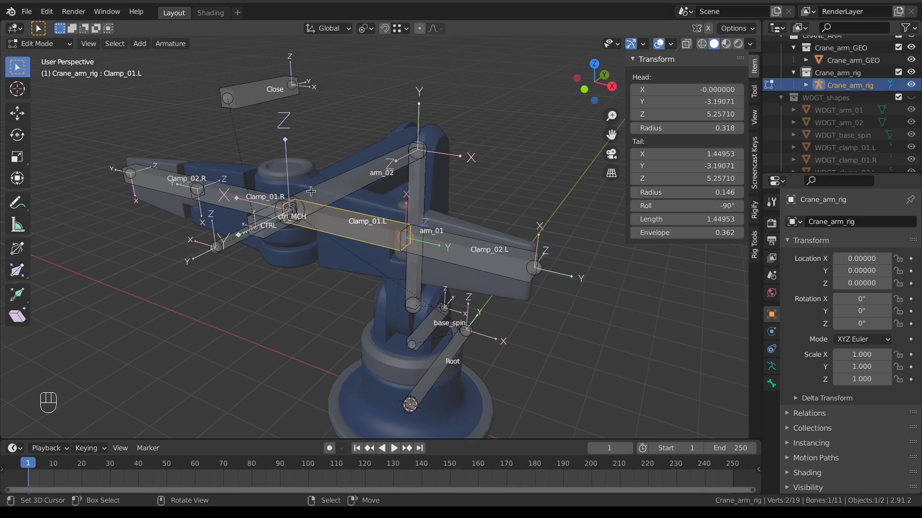
pyautogui.press('Tab')
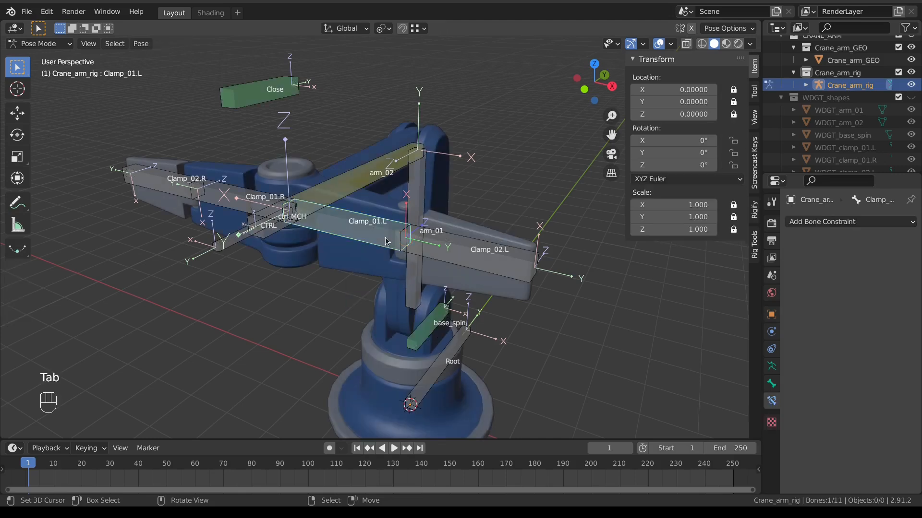
pyautogui.press('r')
pyautogui.rightClick(344, 212)
# In Edit Mode, recalculate the roll of Clamp_01.L and Clamp_02.L to the Local -X Tangent
pyautogui.press('Tab')
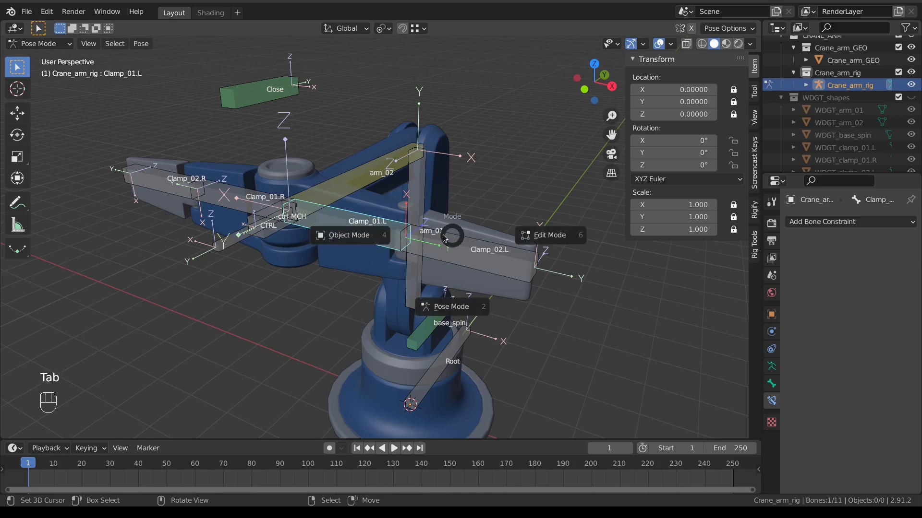
pyautogui.keyDown('shift'); pyautogui.click(447, 237); pyautogui.keyUp('shift')
pyautogui.press('Tab')
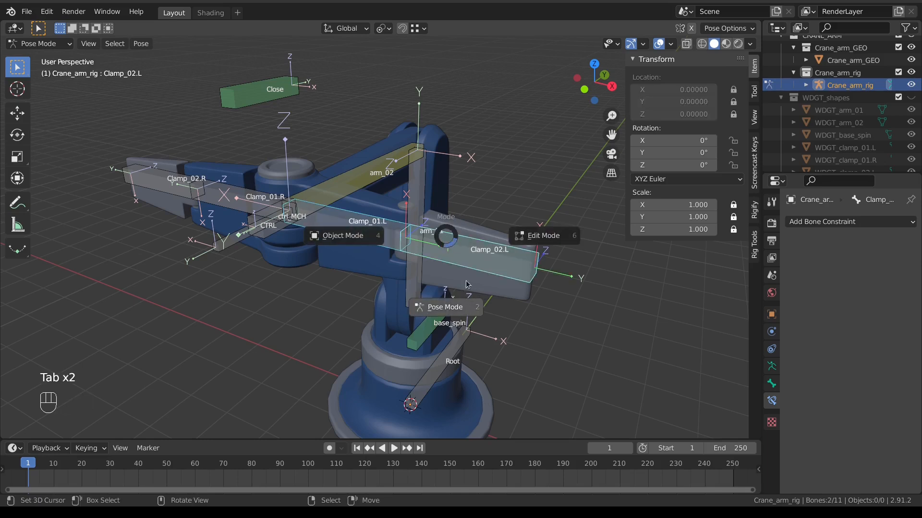
pyautogui.click(478, 241)
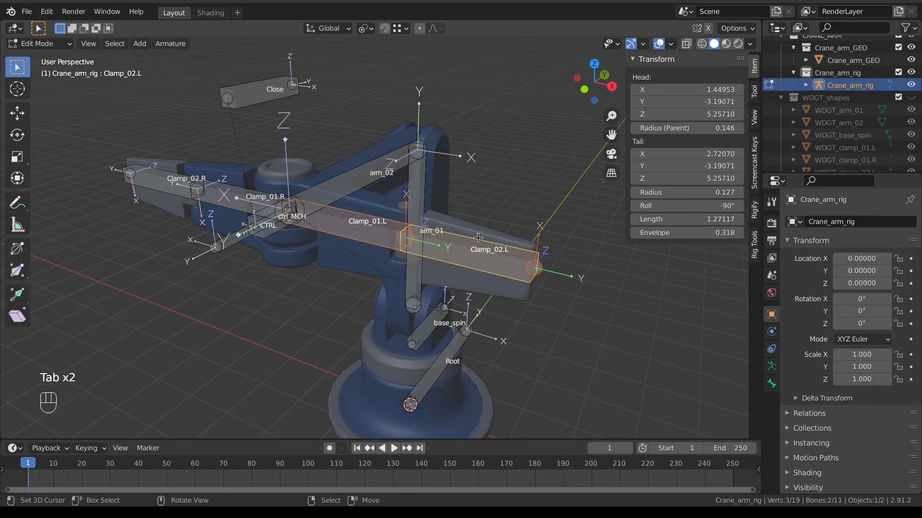
pyautogui.hotkey('shift', 'n')
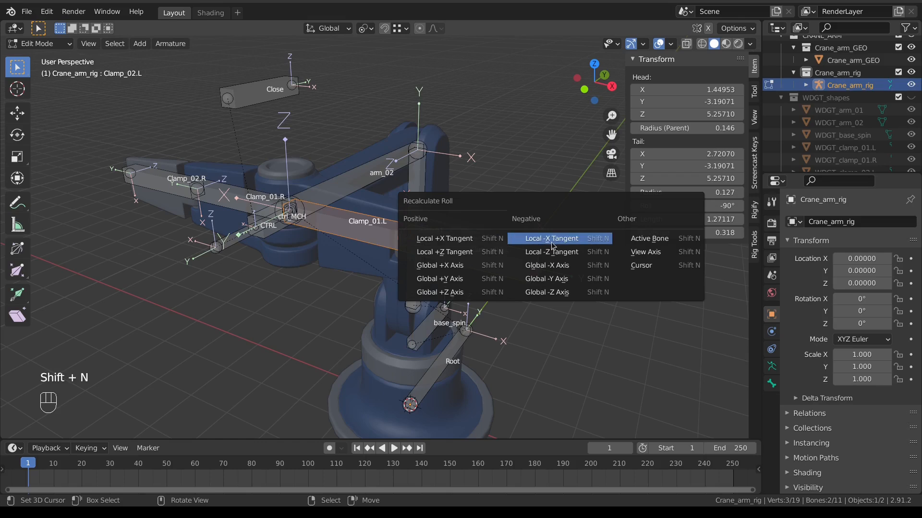
pyautogui.click(576, 242)
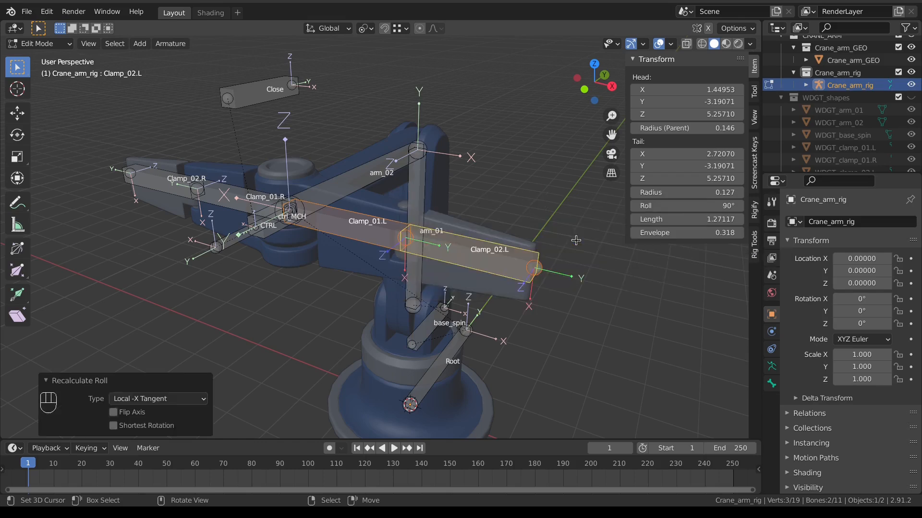
# In Pose Mode, try the X rotation of Clamp_01.L, Clamp_02.L and Clamp_01.R one after another, cancelling each
pyautogui.click(425, 225)
pyautogui.press('Tab')
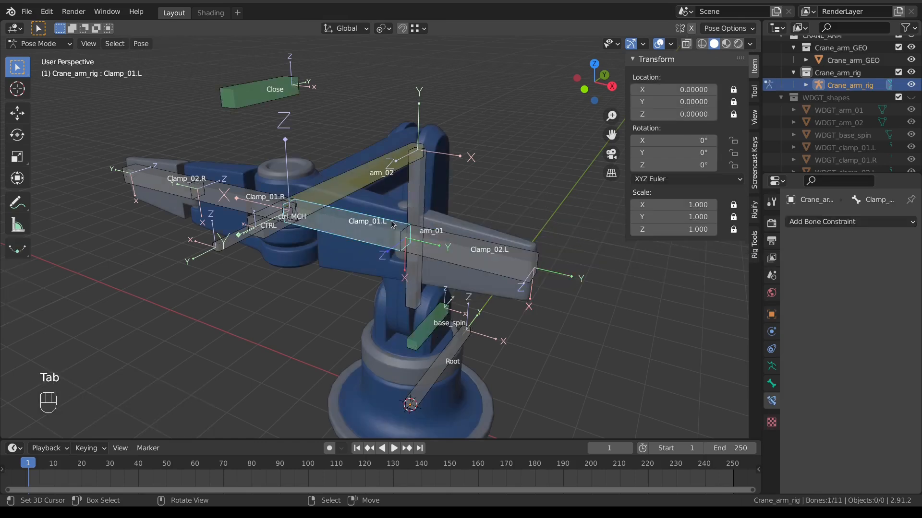
pyautogui.moveTo(659, 138); pyautogui.dragTo(778, 140)
pyautogui.rightClick(659, 136)
pyautogui.click(474, 239)
pyautogui.rightClick(661, 140)
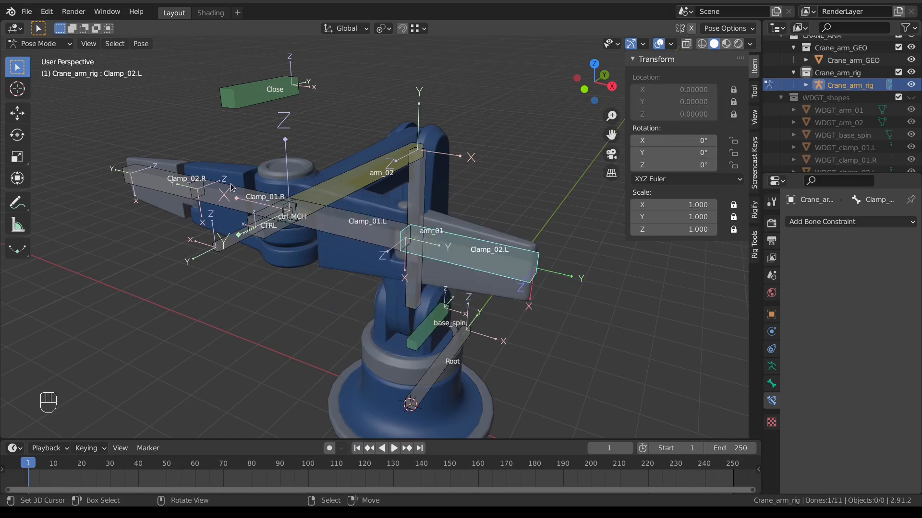
pyautogui.click(360, 215)
pyautogui.moveTo(662, 141); pyautogui.dragTo(732, 140)
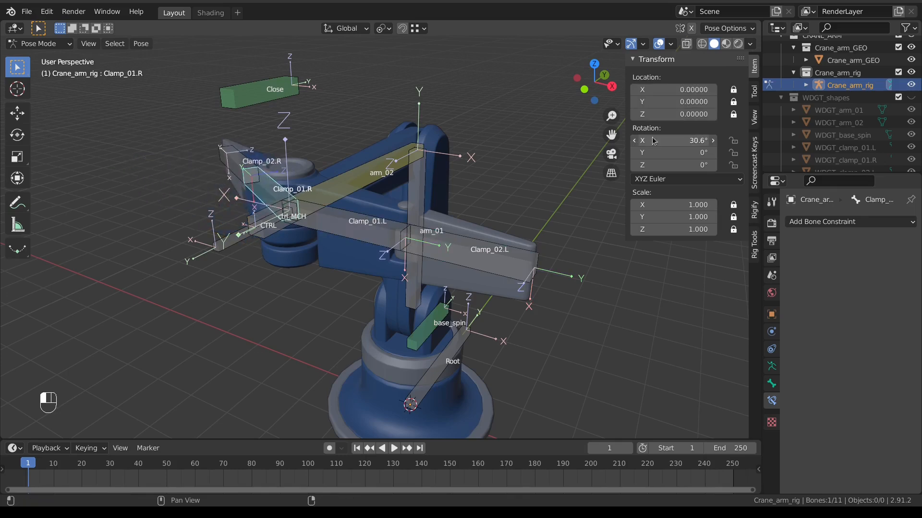
pyautogui.rightClick(663, 140)
# Symmetrize the bones Clamp_01.L and Clamp_02.L onto the .R side in Edit Mode
pyautogui.click(345, 219)
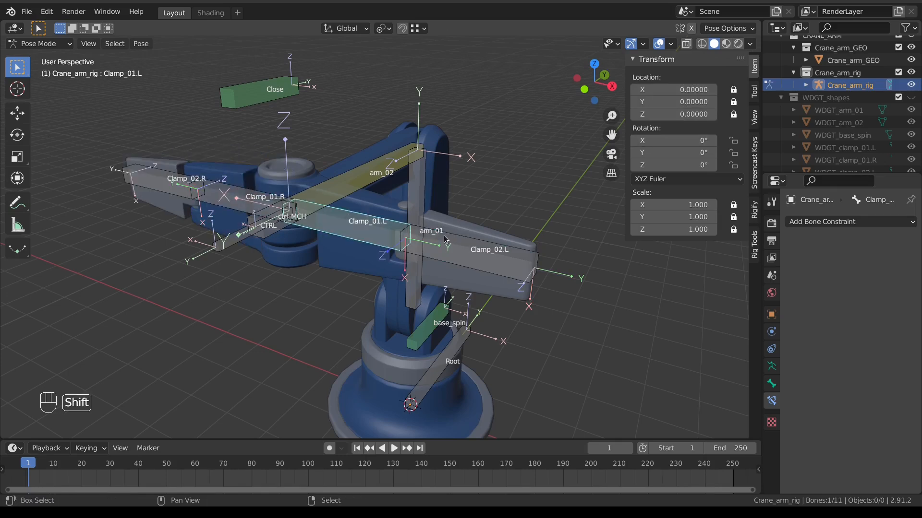
pyautogui.keyDown('shift'); pyautogui.click(426, 231); pyautogui.keyUp('shift')
pyautogui.press('Tab')
pyautogui.click(538, 234)
pyautogui.press('w')
pyautogui.click(476, 227)
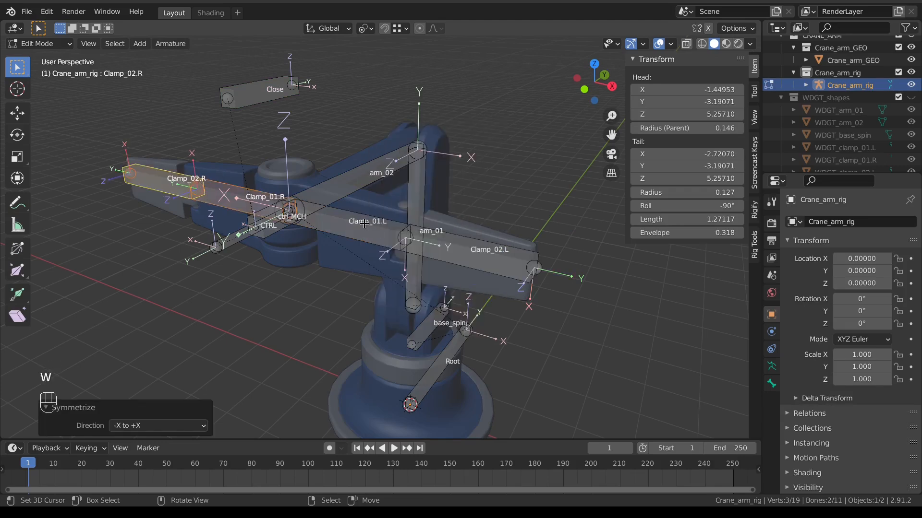
# Return to Pose Mode and try rotating Clamp_01.R about its X axis, cancelling the rotation
pyautogui.click(259, 194)
pyautogui.press('Tab')
pyautogui.click(261, 265)
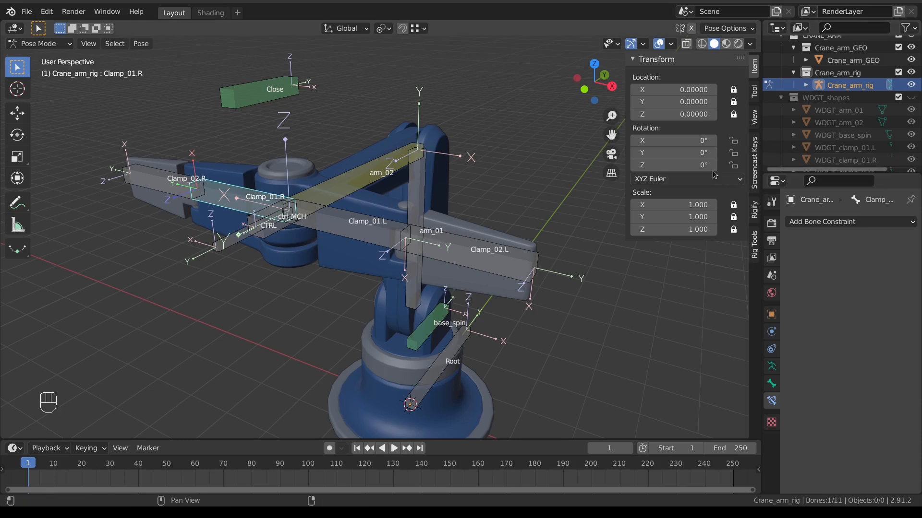
pyautogui.moveTo(672, 140); pyautogui.dragTo(710, 140)
pyautogui.rightClick(673, 141)
# Select all four clamp bones and lock their Y and Z rotation, leaving X rotation free
pyautogui.moveTo(359, 235); pyautogui.dragTo(331, 234, button='middle')
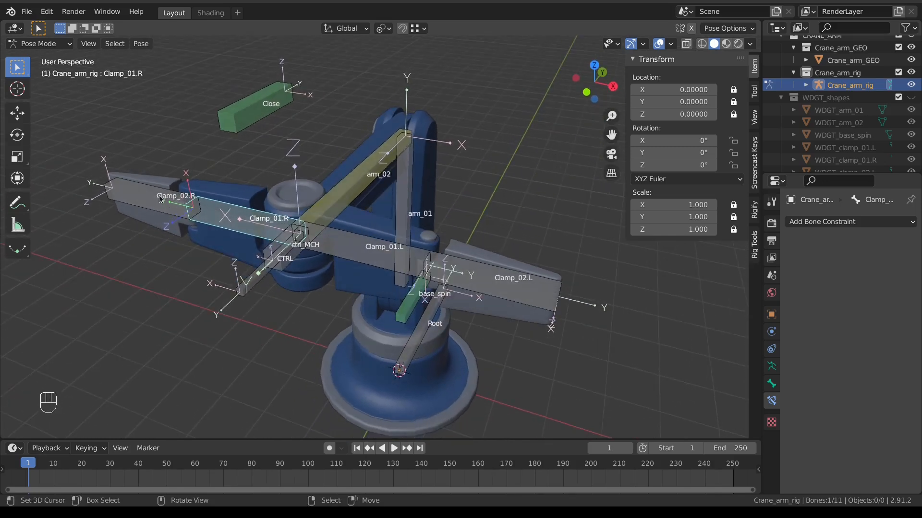
pyautogui.keyDown('shift'); pyautogui.click(157, 197); pyautogui.keyUp('shift')
pyautogui.keyDown('shift'); pyautogui.click(341, 242); pyautogui.keyUp('shift')
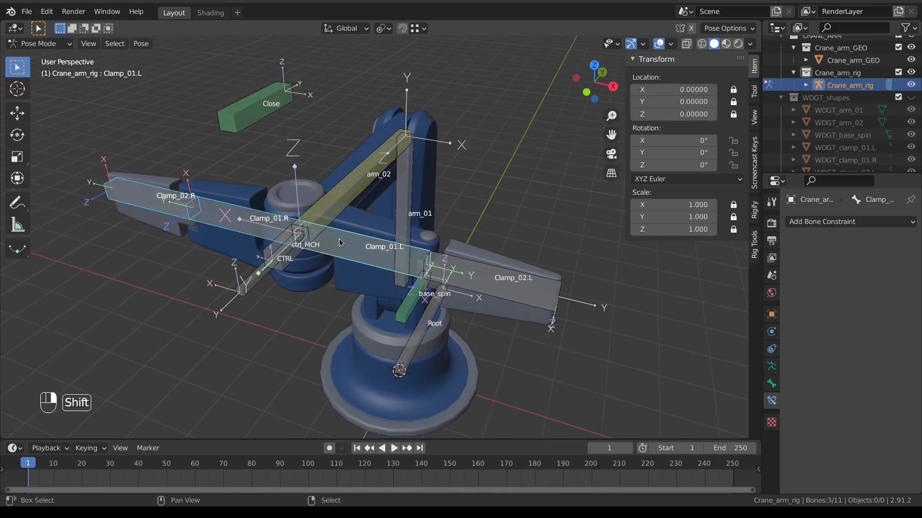
pyautogui.keyDown('shift'); pyautogui.click(485, 269); pyautogui.keyUp('shift')
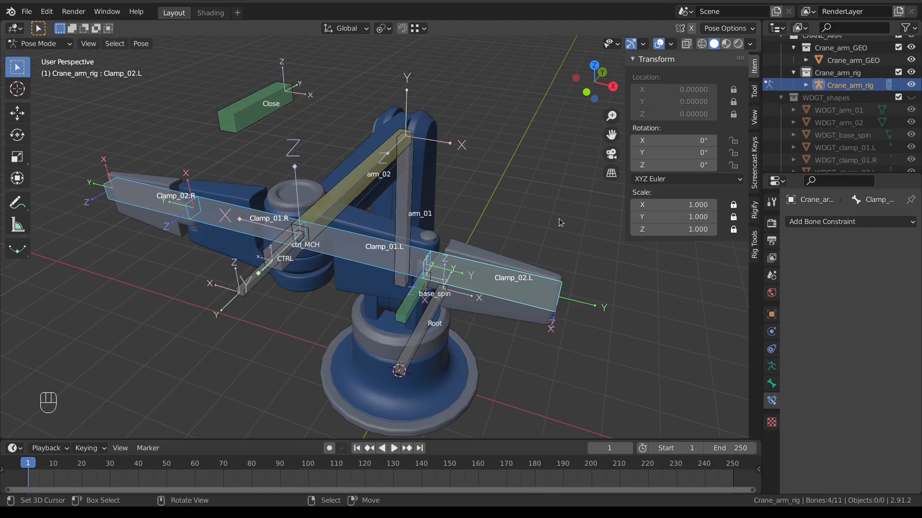
pyautogui.press('alt')
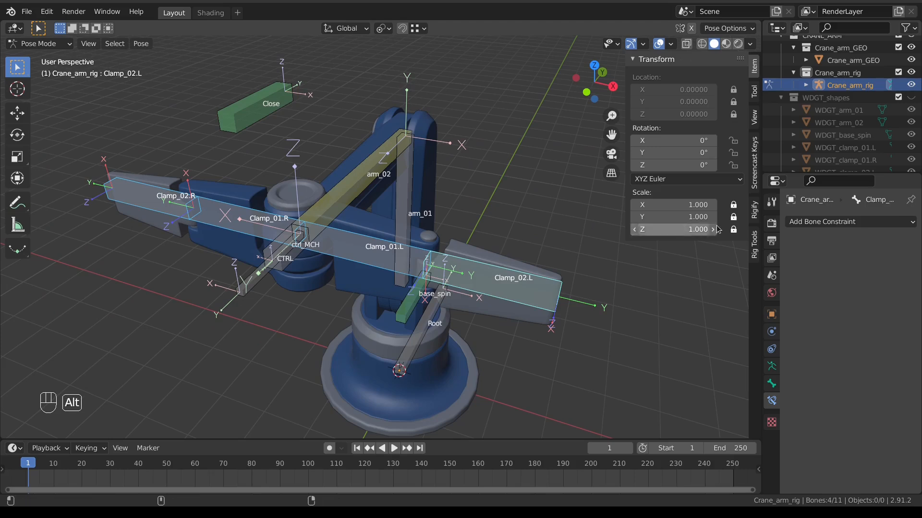
pyautogui.keyDown('alt'); pyautogui.click(733, 166); pyautogui.keyUp('alt')
# Select Clamp_01.L and then Clamp_02.L and try the X rotation with the other axes locked, cancelling the change
pyautogui.click(370, 242)
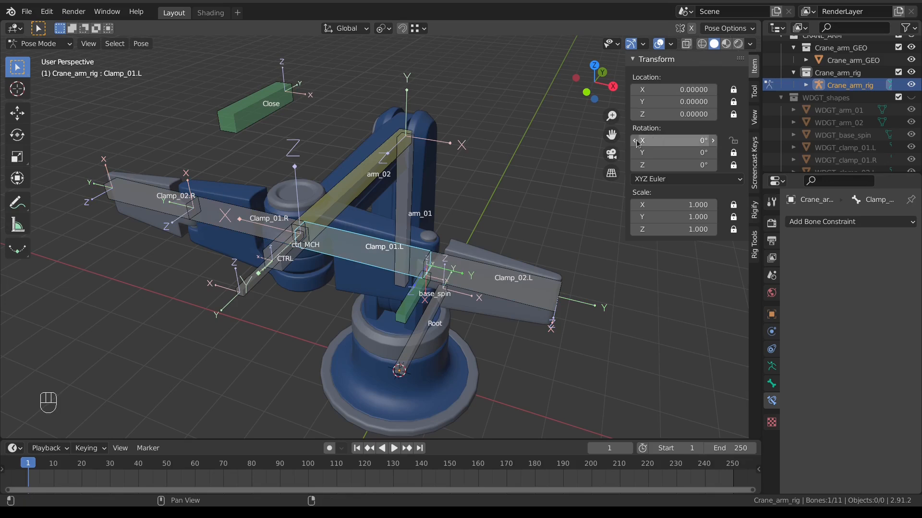
pyautogui.click(482, 270)
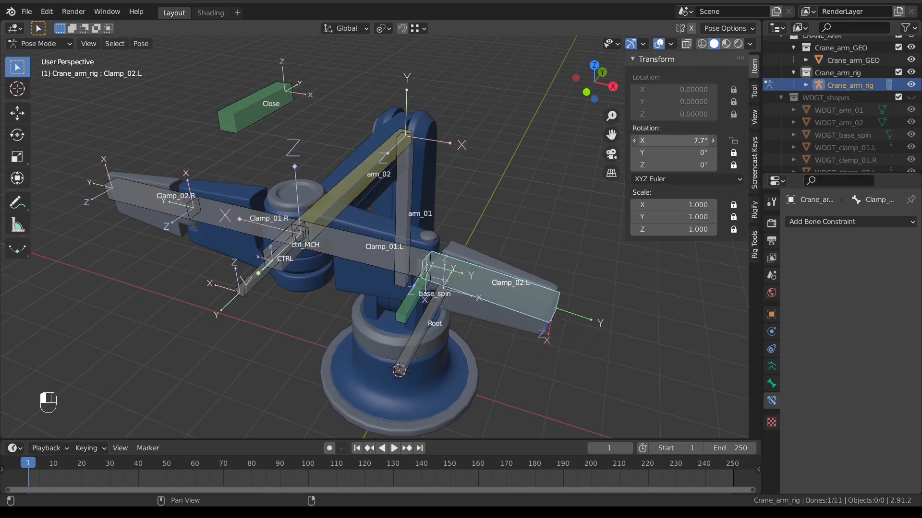
pyautogui.moveTo(458, 280); pyautogui.dragTo(260, 393, button='middle')
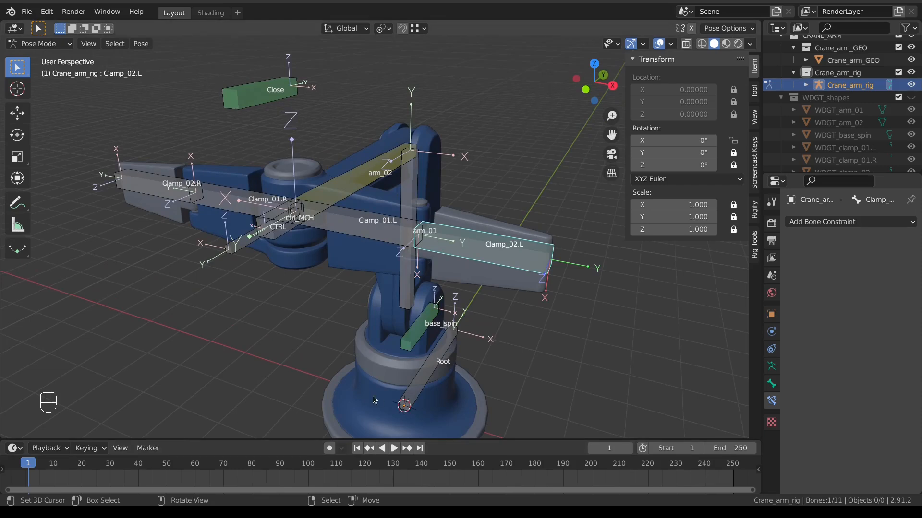
# Split the 3D viewport vertically and change the new area to a Dope Sheet in Action Editor mode
pyautogui.rightClick(464, 21)
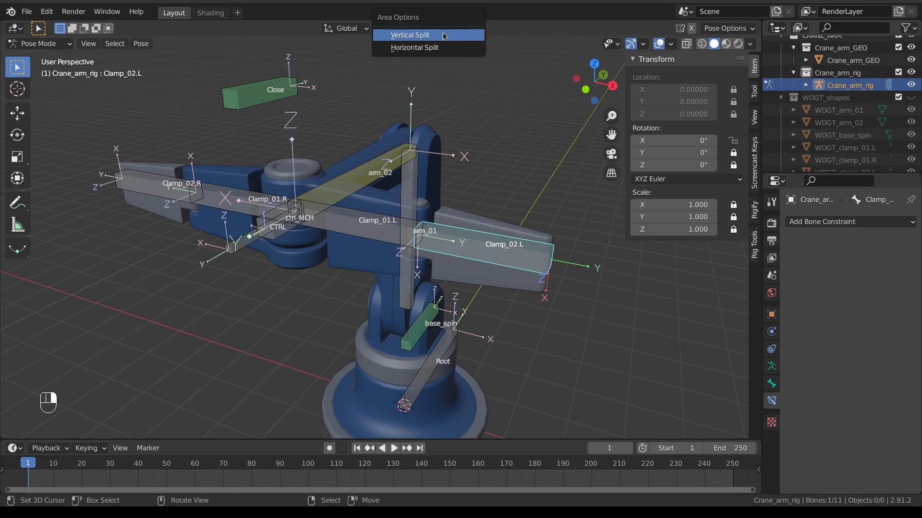
pyautogui.click(444, 36)
pyautogui.click(430, 72)
pyautogui.click(449, 28)
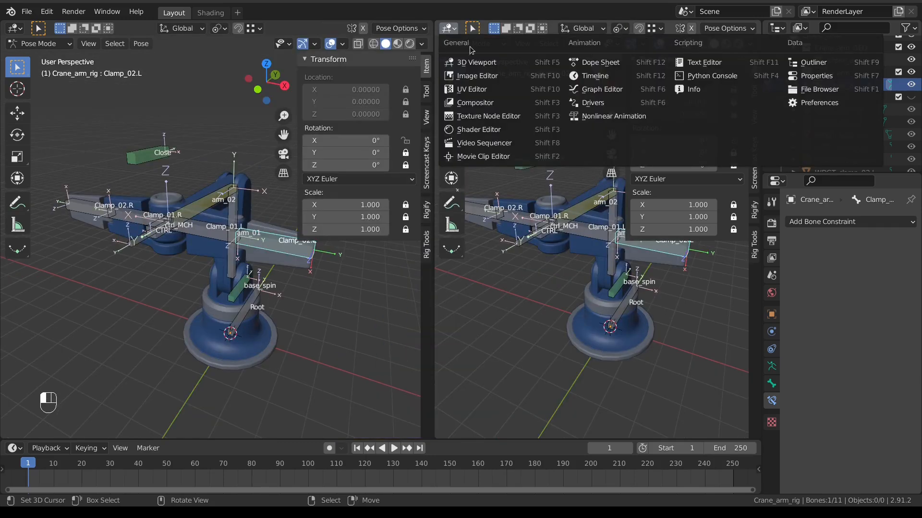
pyautogui.click(600, 63)
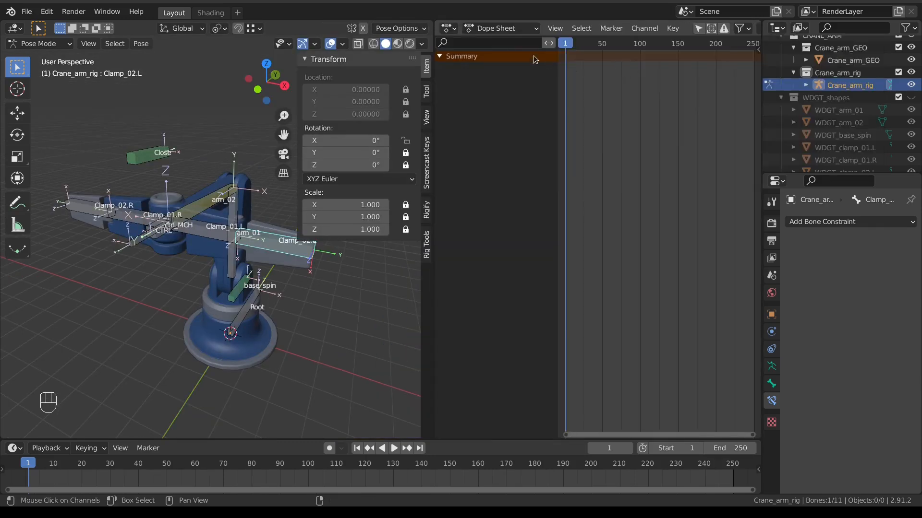
pyautogui.click(495, 28)
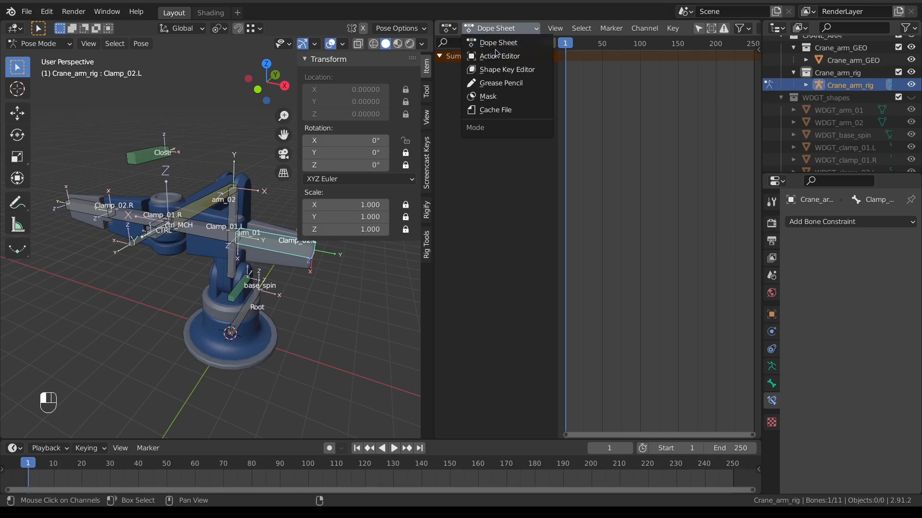
pyautogui.click(494, 51)
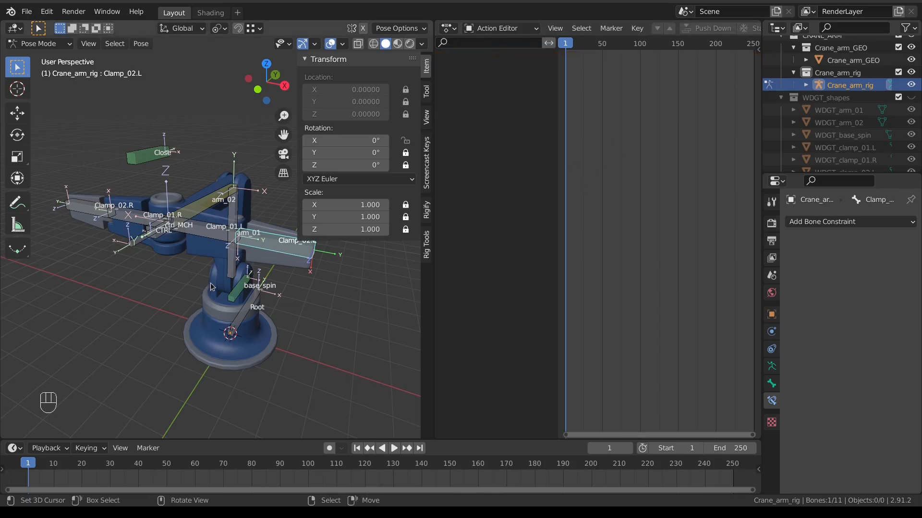
# Select all four clamp bones and insert a Rotation keyframe for them at frame 1
pyautogui.click(118, 249)
pyautogui.keyDown('shift'); pyautogui.click(208, 229); pyautogui.keyUp('shift')
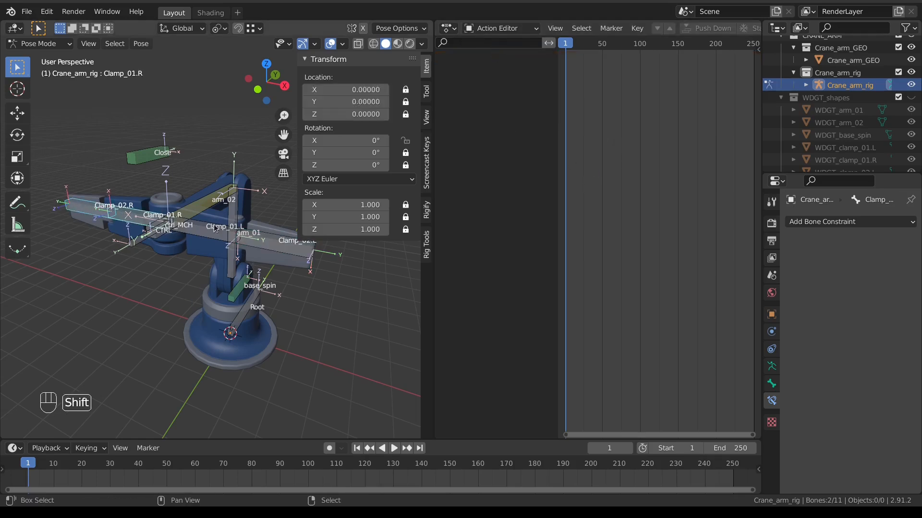
pyautogui.keyDown('shift'); pyautogui.click(206, 230); pyautogui.keyUp('shift')
pyautogui.keyDown('shift'); pyautogui.click(264, 240); pyautogui.keyUp('shift')
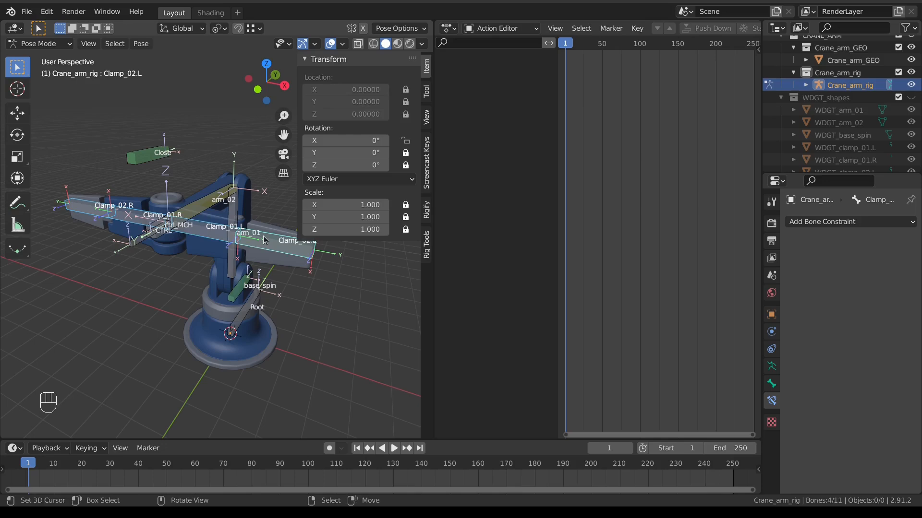
pyautogui.press('i')
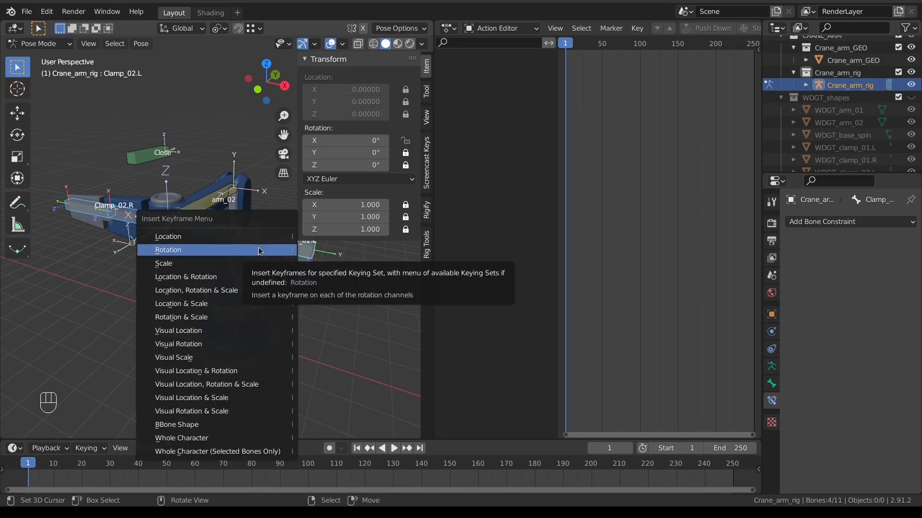
pyautogui.click(259, 250)
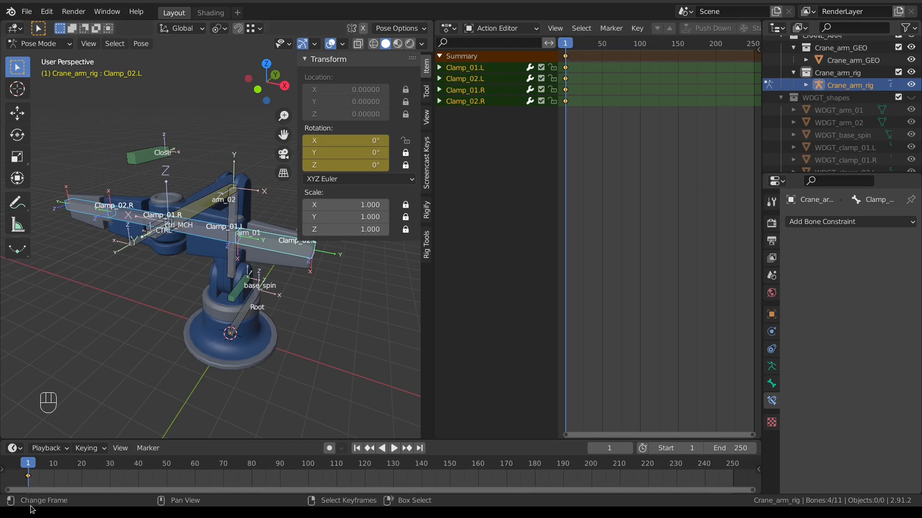
# Move the playhead to frame 11 and frame the clamp bones in the top orthographic view
pyautogui.press('space')
pyautogui.press('space')
pyautogui.press('KP_7')
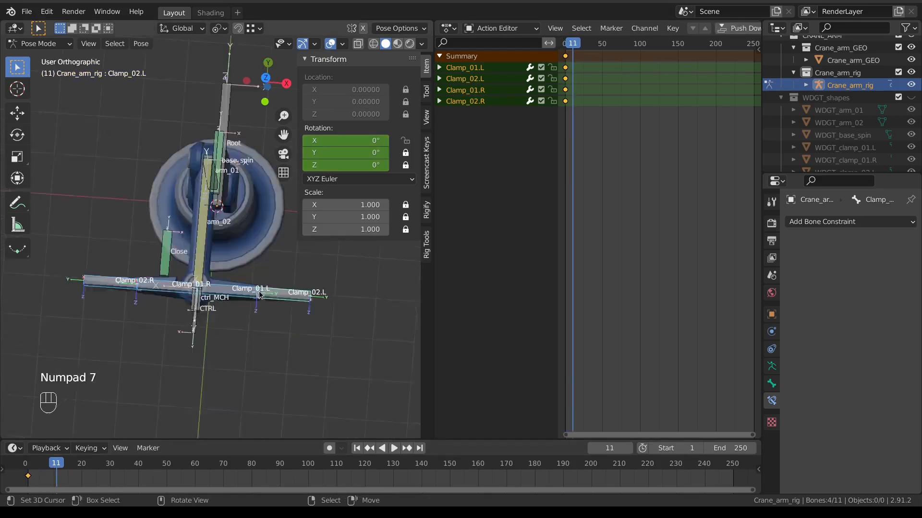
pyautogui.scroll(2, 259, 295)
pyautogui.keyDown('shift'); pyautogui.moveTo(298, 270); pyautogui.dragTo(203, 228, button='middle'); pyautogui.keyUp('shift')
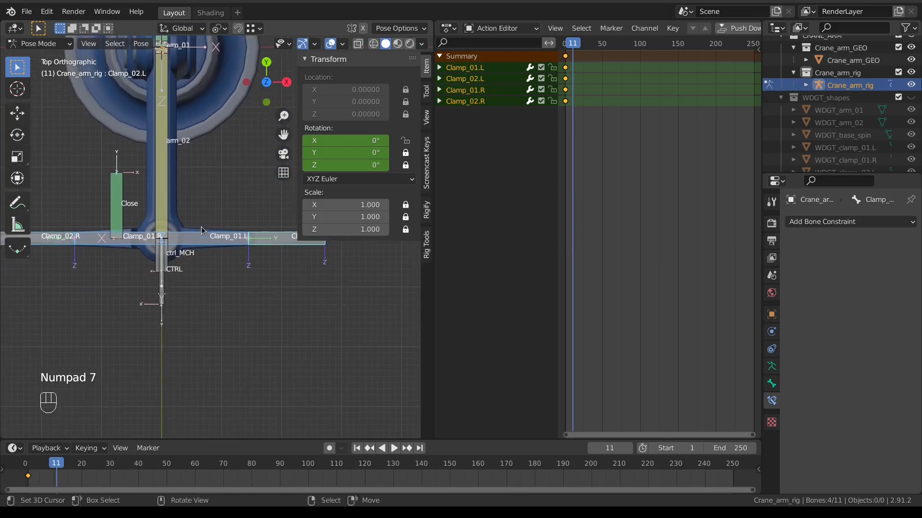
# Try rotating Clamp_01.L by 10° without mirroring, and undo the rotation
pyautogui.click(202, 237)
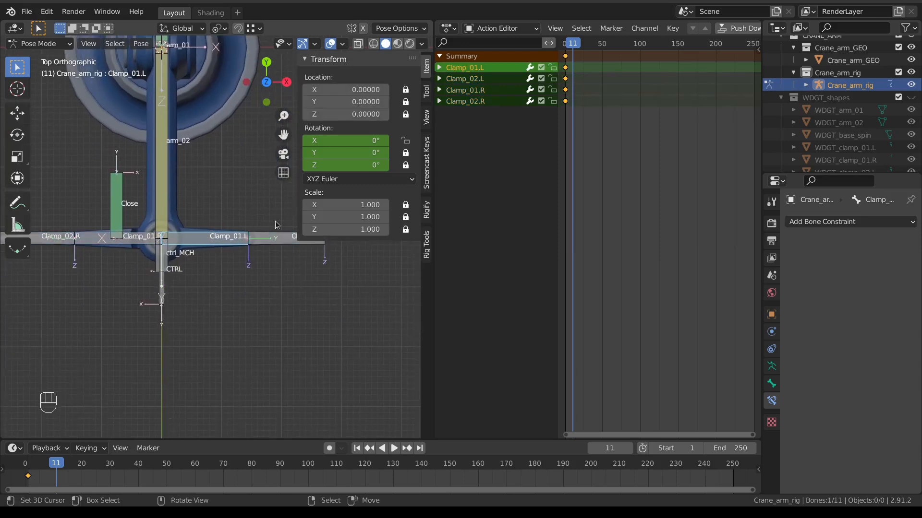
pyautogui.press('r')
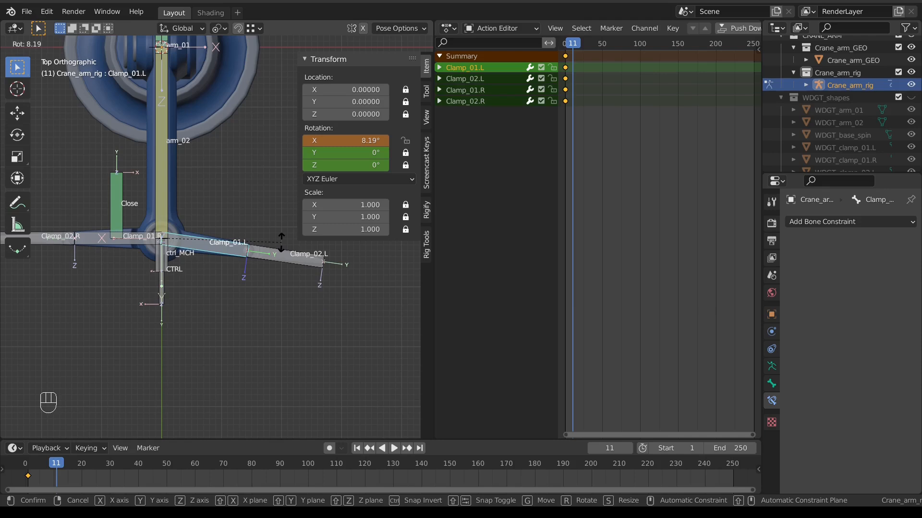
pyautogui.write('10')
pyautogui.press('Return')
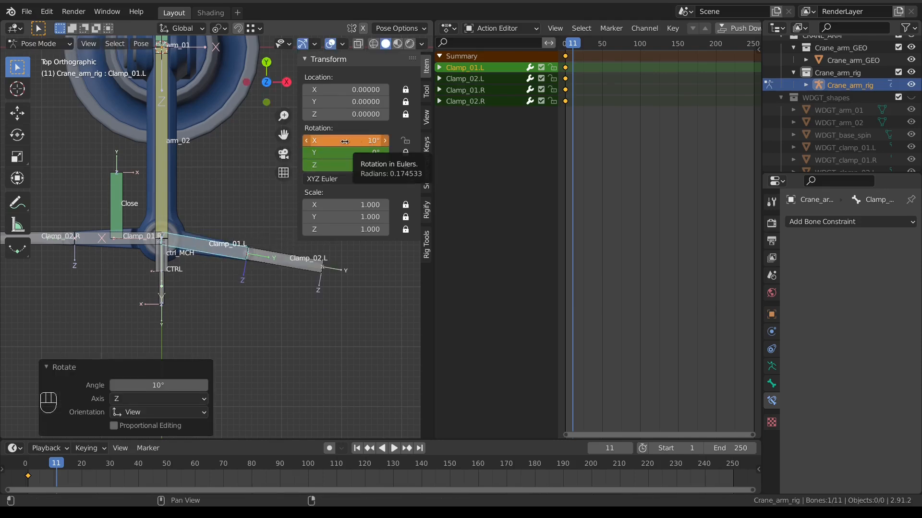
pyautogui.press('i')
pyautogui.hotkey('ctrl', 'z')
pyautogui.hotkey('ctrl', 'z')
pyautogui.hotkey('ctrl', 'z')
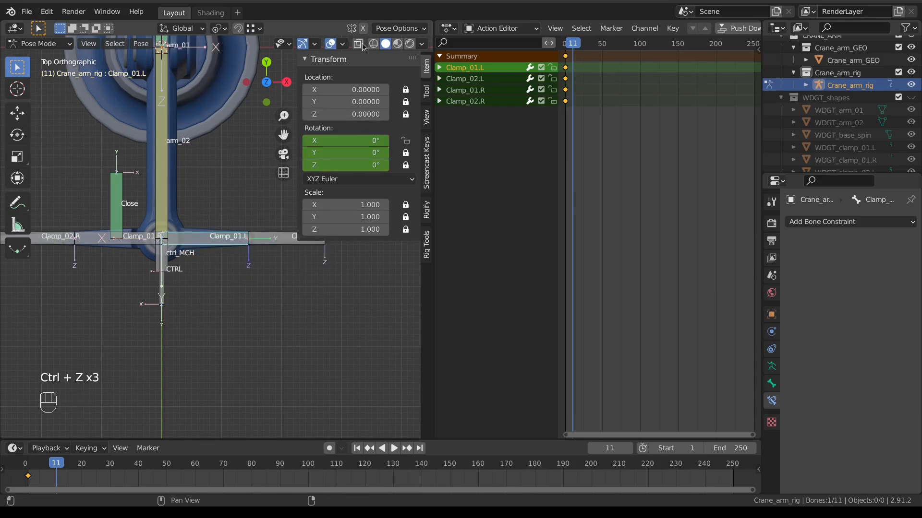
# Enable X-axis pose mirroring, rotate Clamp_01.L by 10°, and insert its Rotation keyframe at frame 11
pyautogui.click(362, 28)
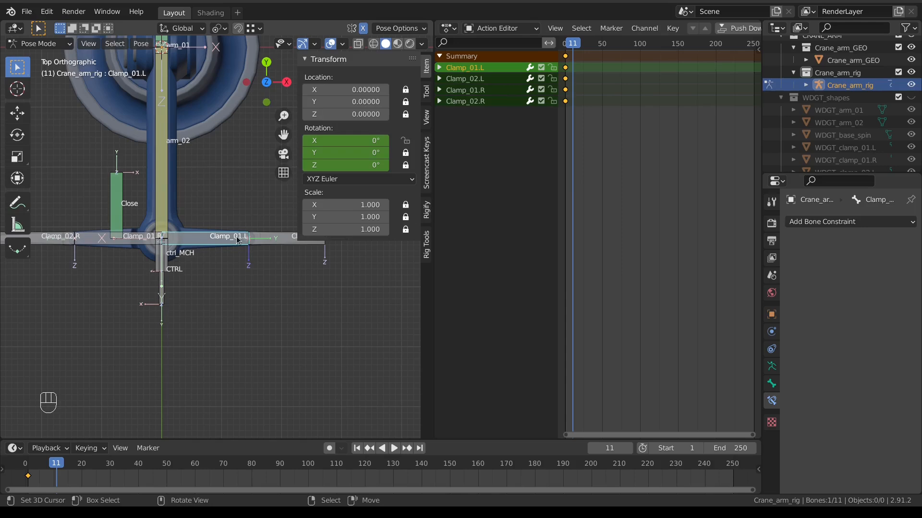
pyautogui.press('r')
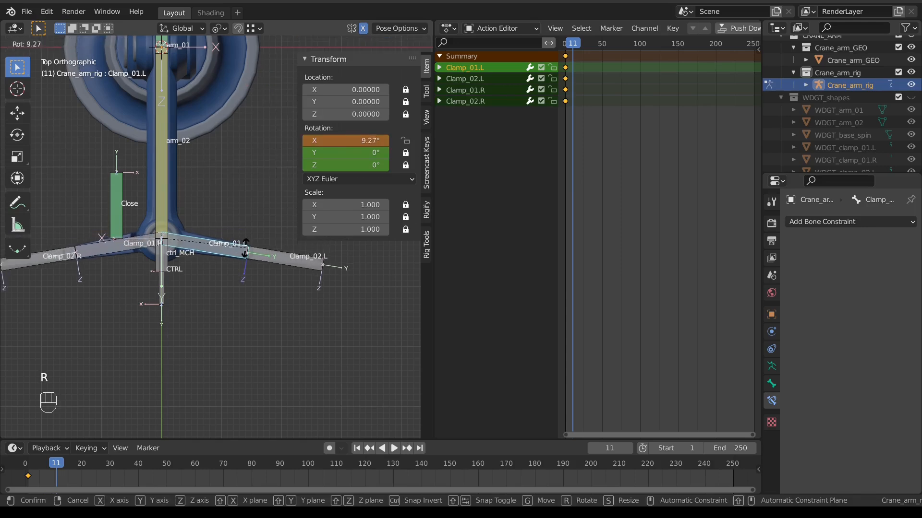
pyautogui.click(246, 250)
pyautogui.scroll(-1, 158, 241)
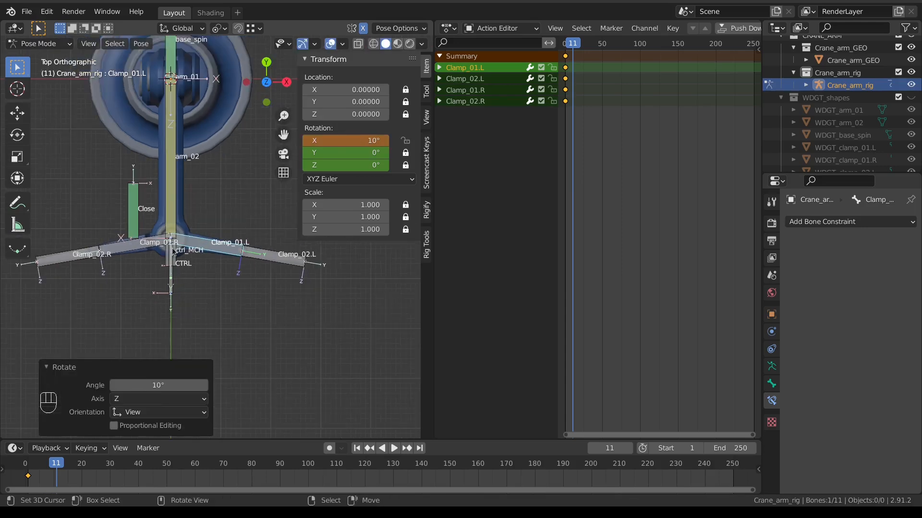
pyautogui.press('i')
pyautogui.click(258, 207)
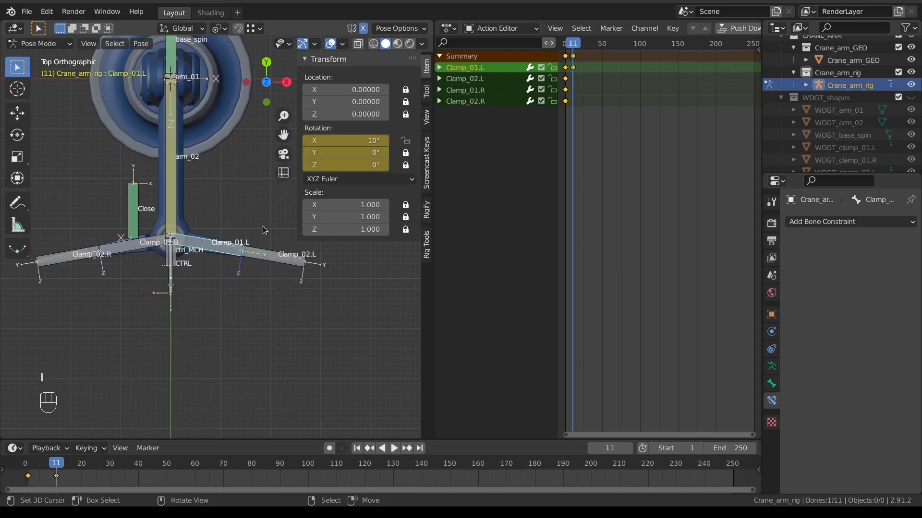
# Set Clamp_01.R's X rotation to 10° at frame 11 and insert its Rotation keyframe
pyautogui.click(32, 482)
pyautogui.press('space')
pyautogui.moveTo(32, 482); pyautogui.dragTo(56, 489)
pyautogui.press('space')
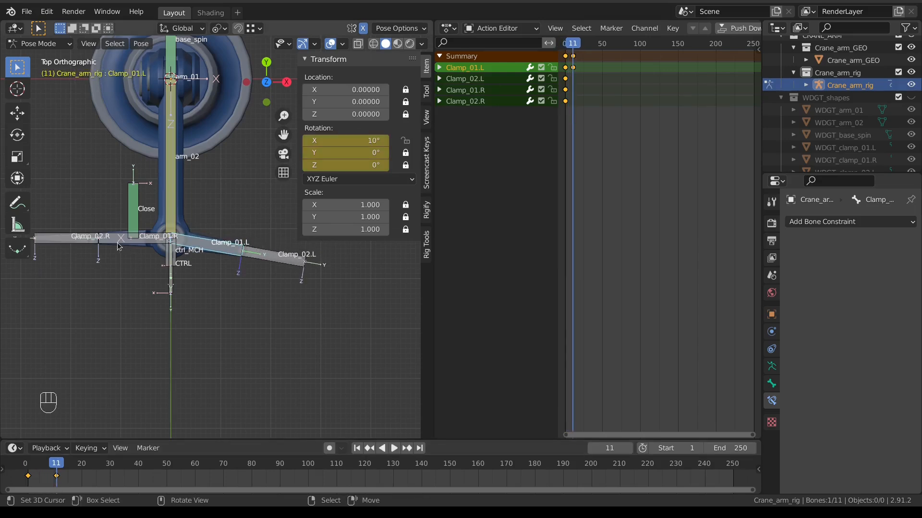
pyautogui.click(119, 247)
pyautogui.click(351, 143)
pyautogui.write('10')
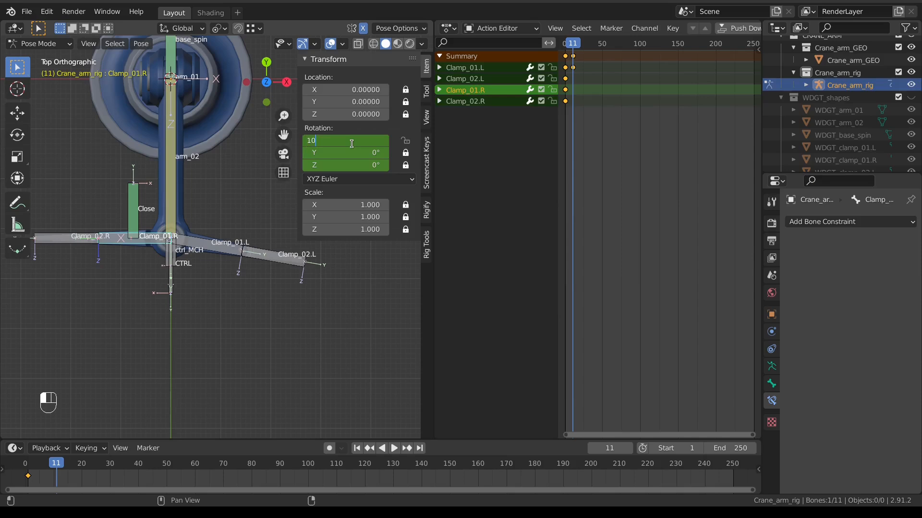
pyautogui.press('Return')
pyautogui.press('i')
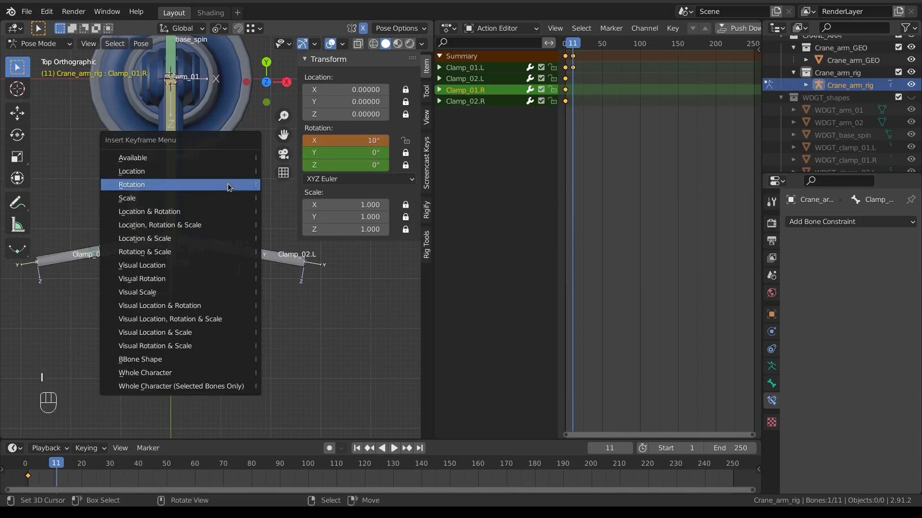
pyautogui.click(229, 187)
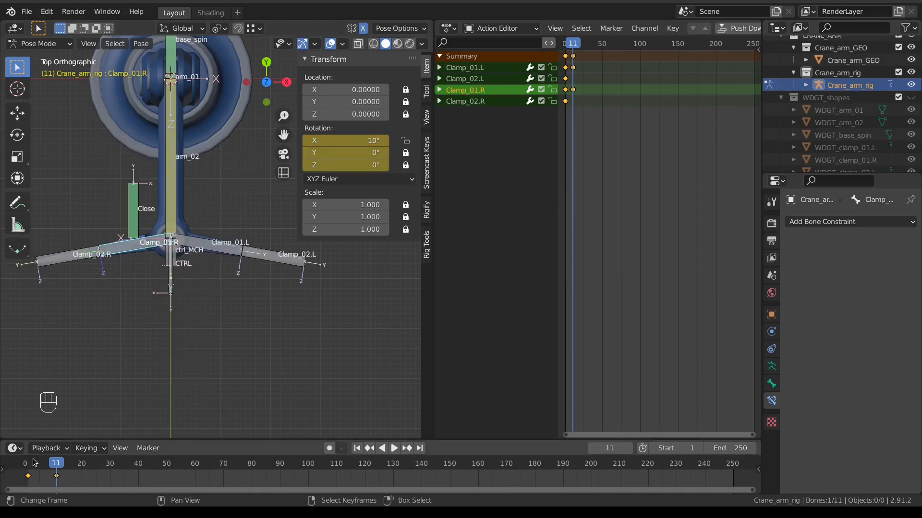
# Scrub from frame 1 to frame 11 to examine the motion of Clamp_01.L and Clamp_01.R
pyautogui.click(28, 476)
pyautogui.press('space')
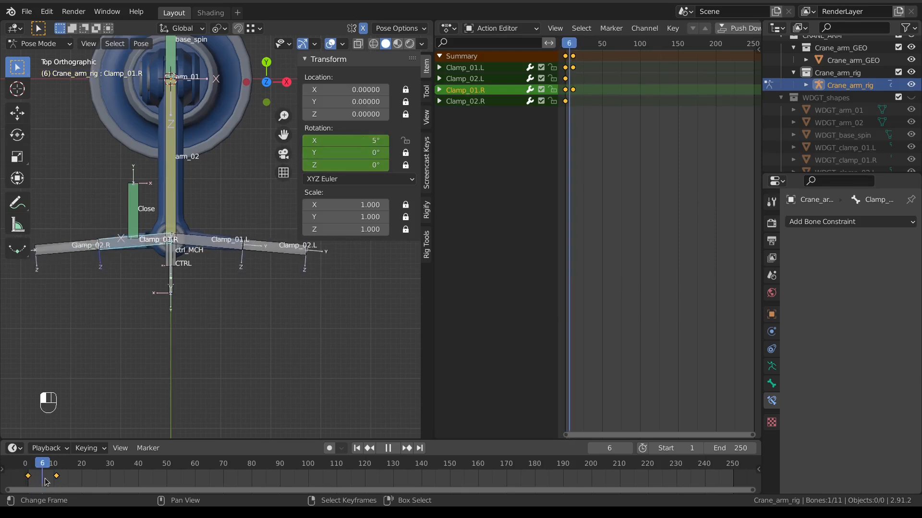
pyautogui.click(388, 448)
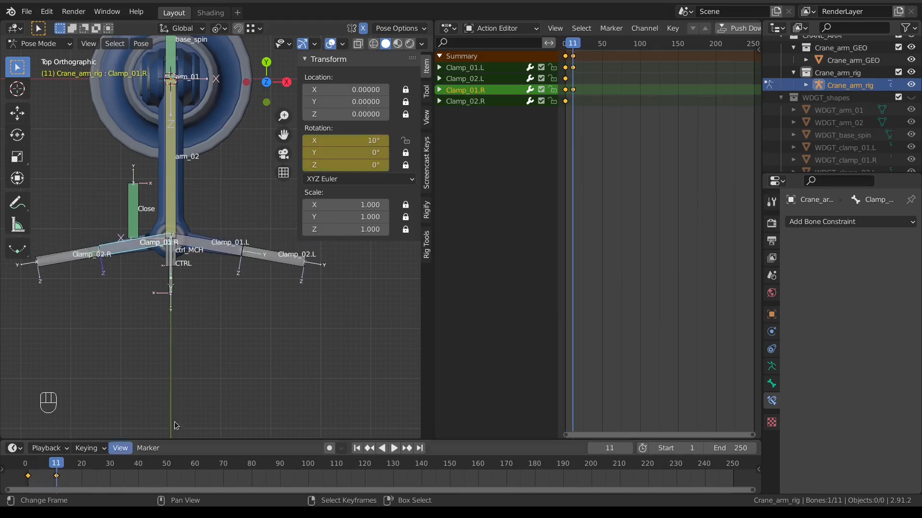
# Select Clamp_02.L and Clamp_02.R and insert a Rotation keyframe for both at frame 11
pyautogui.click(269, 264)
pyautogui.keyDown('shift'); pyautogui.click(59, 262); pyautogui.keyUp('shift')
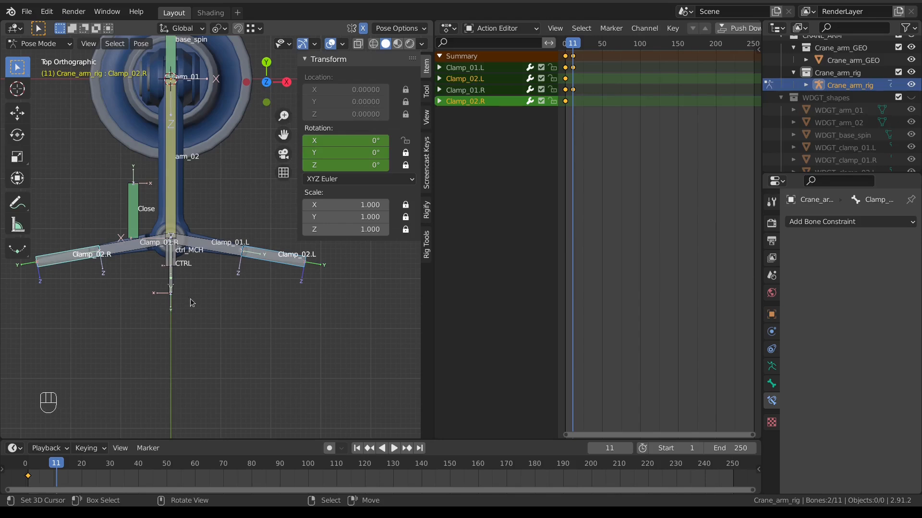
pyautogui.press('i')
pyautogui.click(236, 272)
# At frame 21, rotate Clamp_02.L by 85° with mirroring and insert Rotation keyframes for Clamp_02.L and Clamp_02.R
pyautogui.press('space')
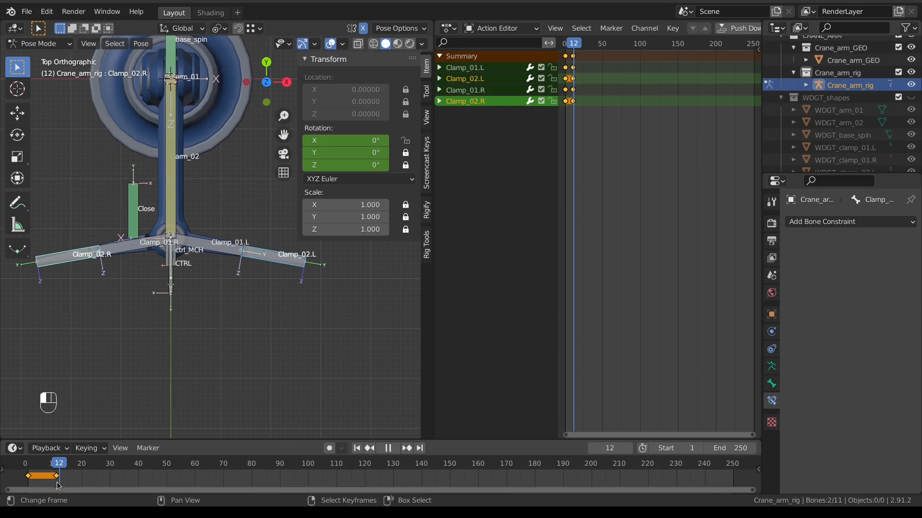
pyautogui.press('space')
pyautogui.rightClick(260, 260)
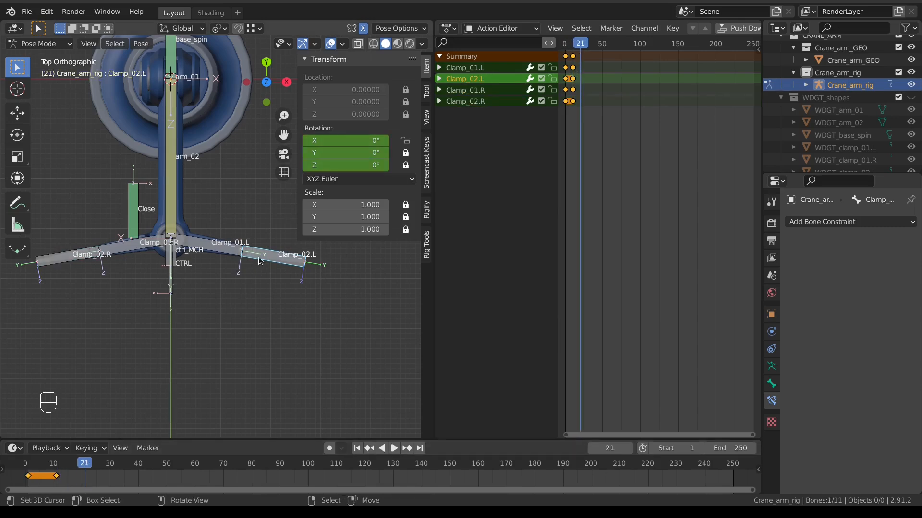
pyautogui.moveTo(76, 480); pyautogui.dragTo(85, 479)
pyautogui.press('r')
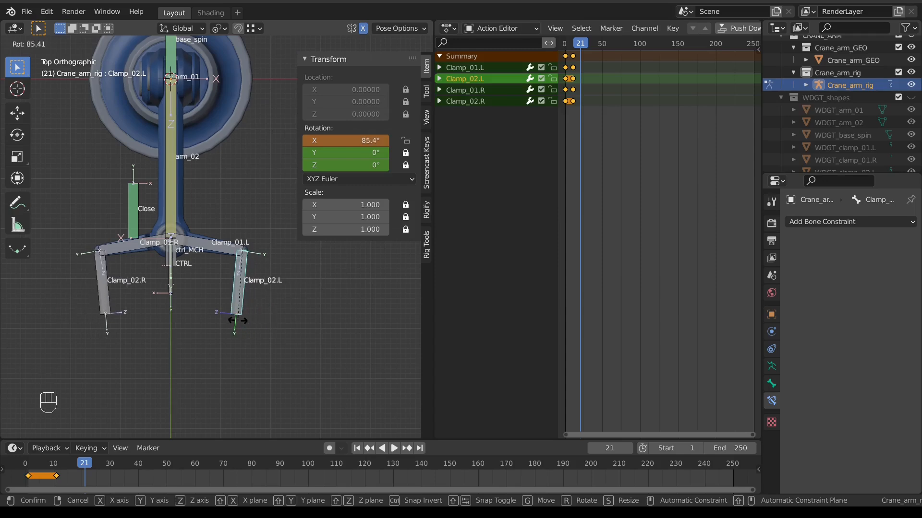
pyautogui.click(238, 318)
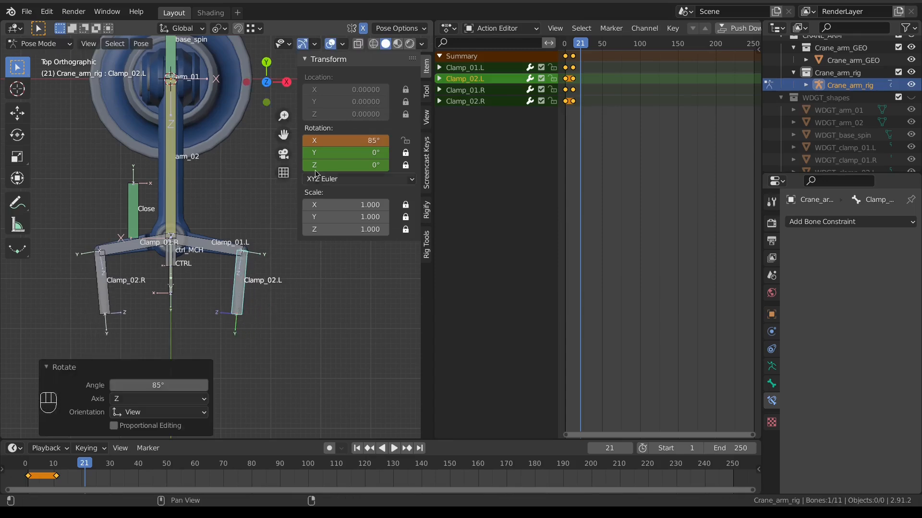
pyautogui.press('i')
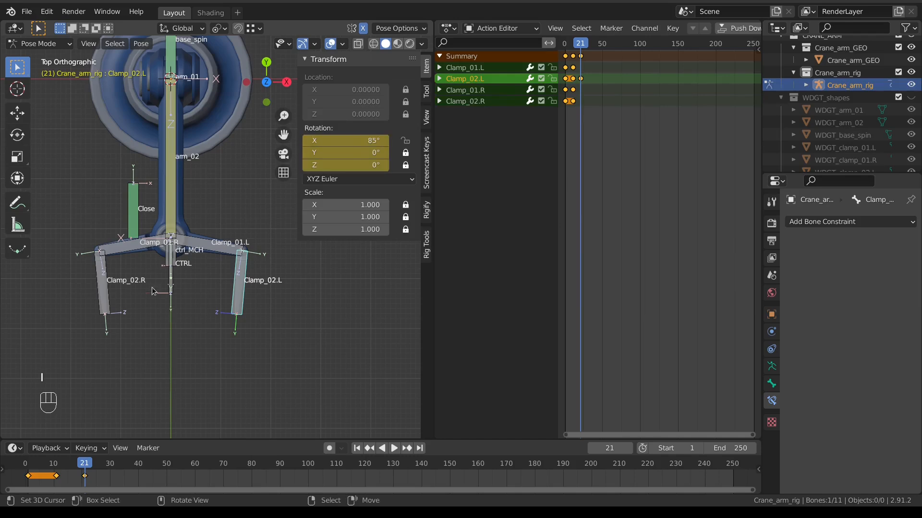
pyautogui.click(102, 281)
pyautogui.press('i')
# Scrub between frame 1 and frame 21 in a perspective view to examine the clamp's closing animation
pyautogui.moveTo(84, 480); pyautogui.dragTo(26, 480)
pyautogui.moveTo(332, 245); pyautogui.dragTo(312, 156, button='middle')
pyautogui.scroll(-2, 195, 259)
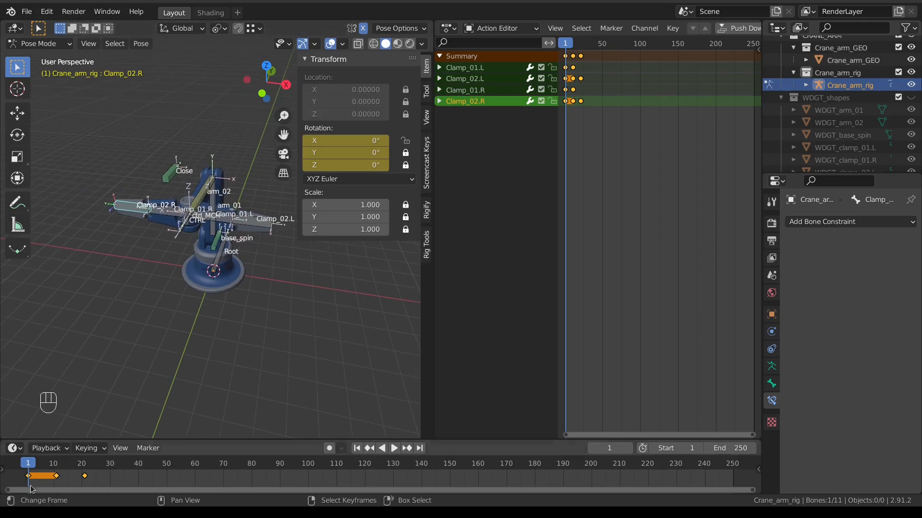
pyautogui.moveTo(99, 481); pyautogui.dragTo(104, 481)
pyautogui.press('Escape')
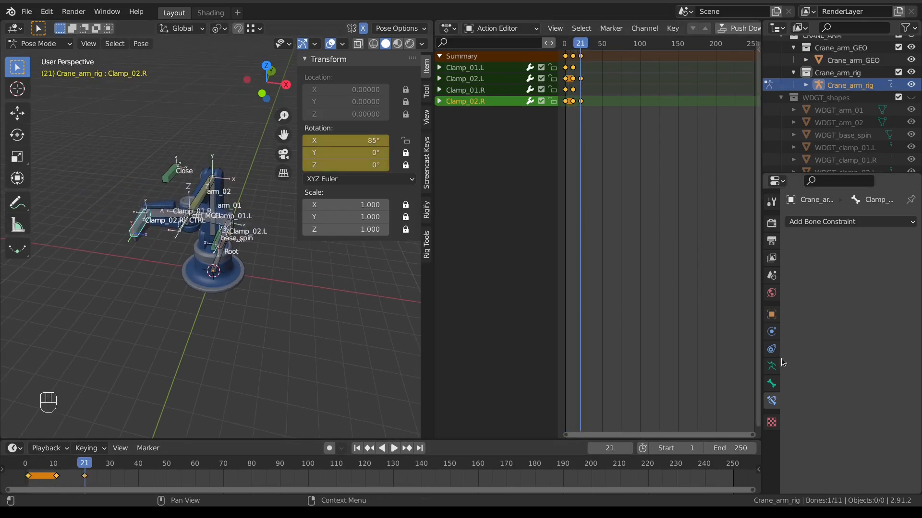
# Turn off the display of bone names in the armature's viewport display settings
pyautogui.click(772, 366)
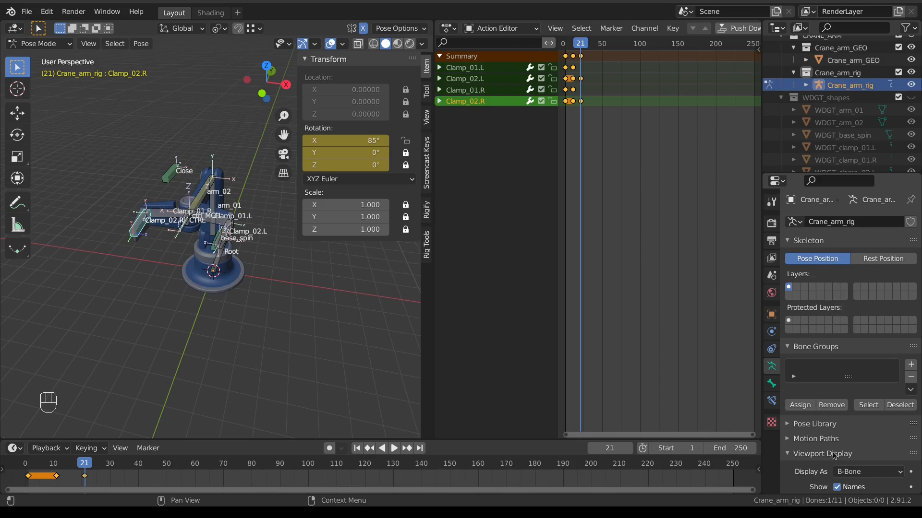
pyautogui.scroll(-3, 834, 456)
pyautogui.click(837, 429)
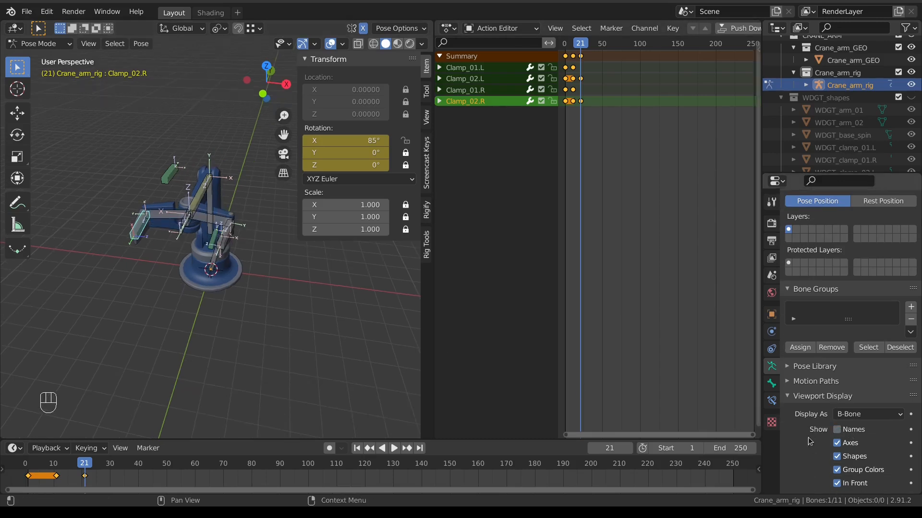
# Turn off the display of bone axes for the armature and return the timeline to frame 1
pyautogui.click(838, 443)
pyautogui.moveTo(320, 302); pyautogui.dragTo(270, 300, button='middle')
pyautogui.moveTo(34, 477)
pyautogui.mouseDown()
pyautogui.moveTo(93, 474)
pyautogui.moveTo(29, 474)
pyautogui.mouseUp()
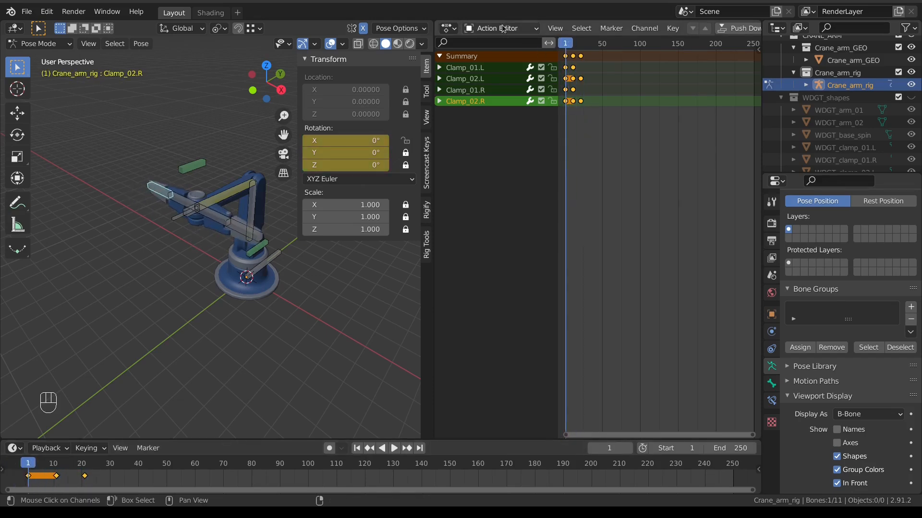
# Rename the rig's action Crane_arm_open_close and protect it with a fake user
pyautogui.hscroll(5, 648, 28)
pyautogui.click(633, 28)
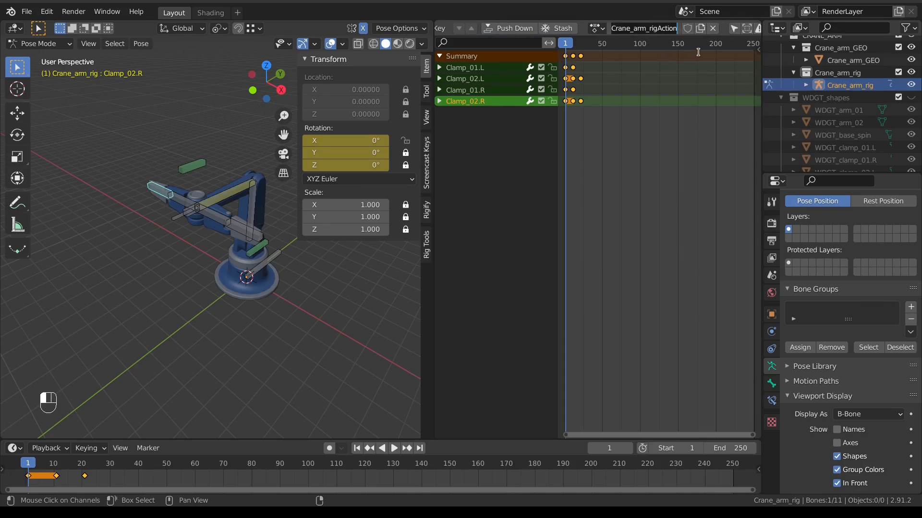
pyautogui.press('Right')
pyautogui.press('BackSpace')
pyautogui.press('BackSpace')
pyautogui.press('BackSpace')
pyautogui.press('BackSpace')
pyautogui.press('BackSpace')
pyautogui.press('BackSpace')
pyautogui.press('BackSpace')
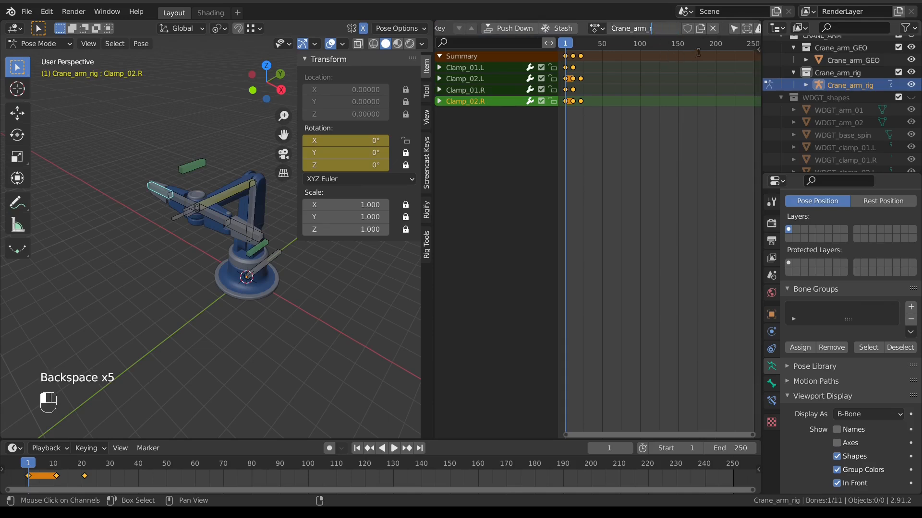
pyautogui.write('open_close')
pyautogui.press('Return')
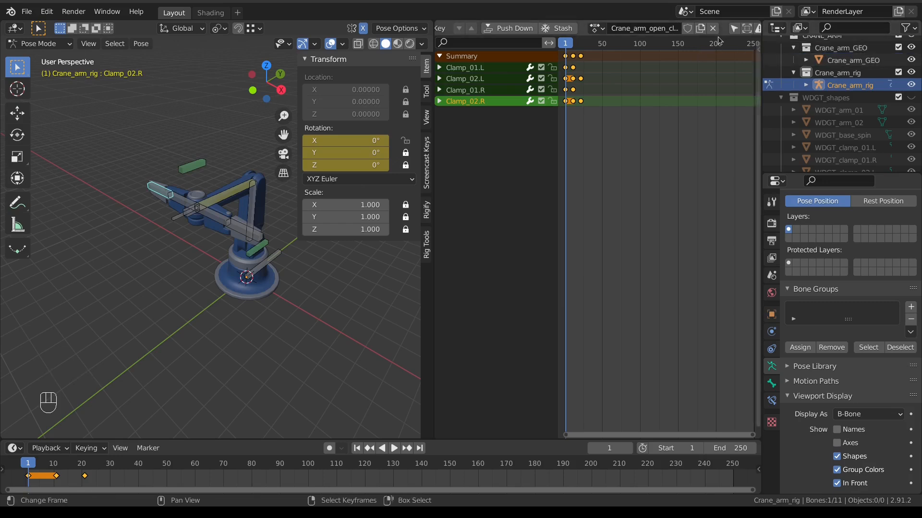
pyautogui.click(689, 29)
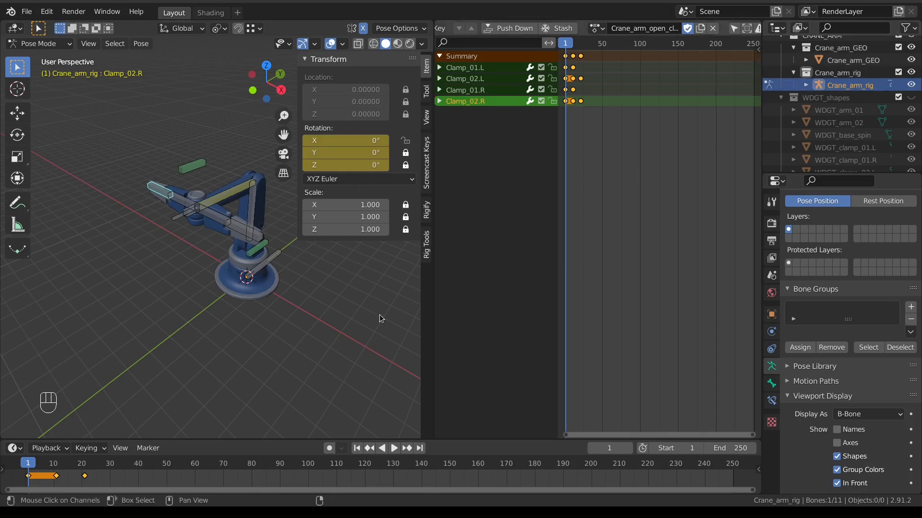
# Try unlinking the Crane_arm_open_close action from the rig
pyautogui.click(713, 28)
pyautogui.press('space')
pyautogui.press('Escape')
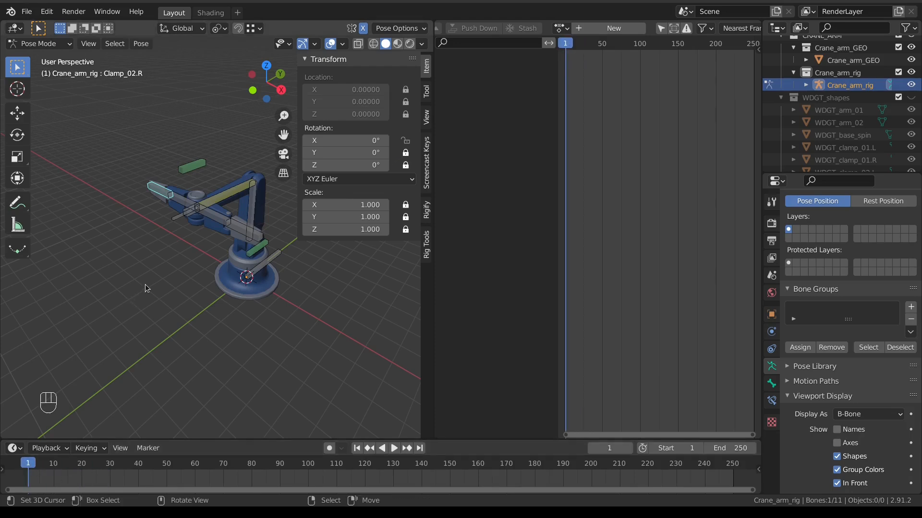
pyautogui.hotkey('ctrl', 'z')
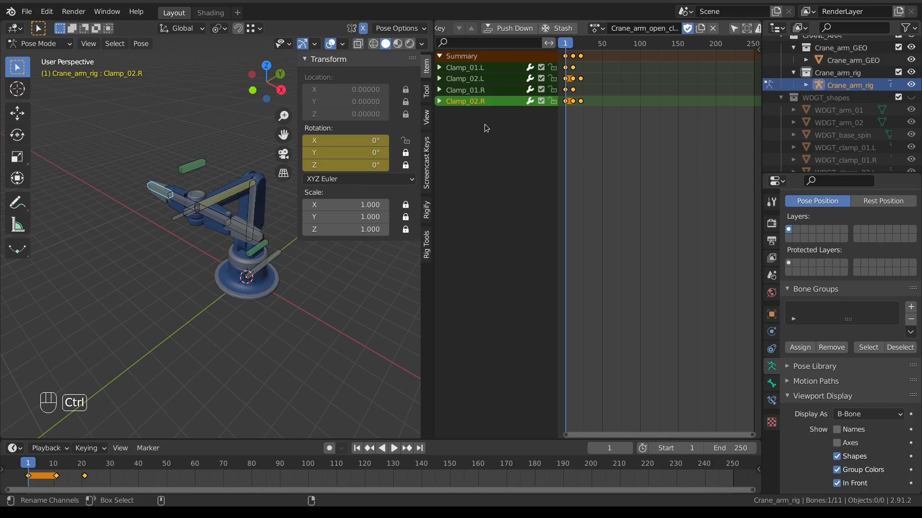
# Switch to the Graph Editor, select all four clamp bones and expand each bone's Euler rotation channels
pyautogui.hotkey('ctrl', 'Tab')
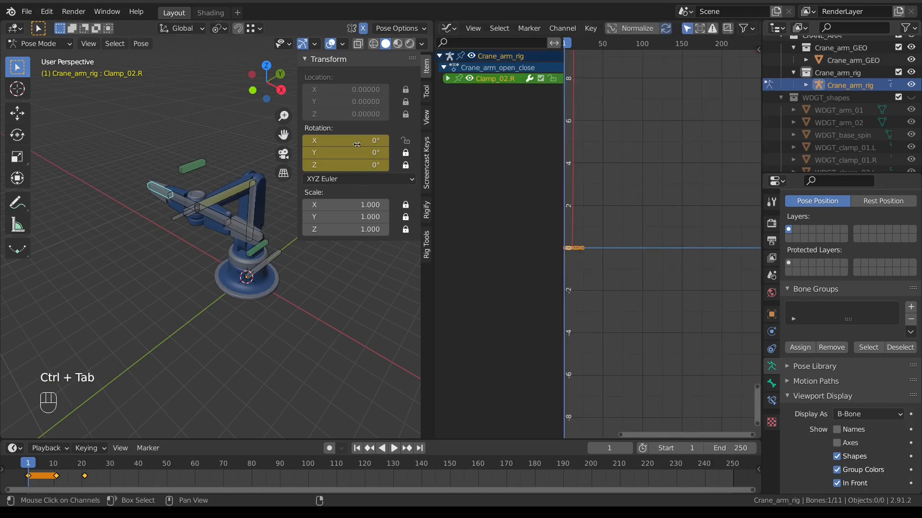
pyautogui.keyDown('shift'); pyautogui.click(199, 214); pyautogui.keyUp('shift')
pyautogui.keyDown('shift'); pyautogui.click(207, 214); pyautogui.keyUp('shift')
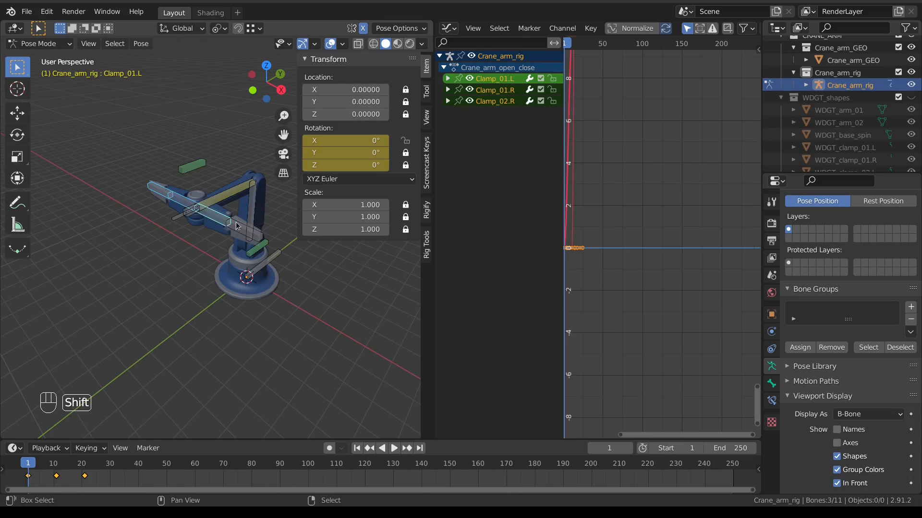
pyautogui.keyDown('shift'); pyautogui.click(239, 226); pyautogui.keyUp('shift')
pyautogui.click(448, 79)
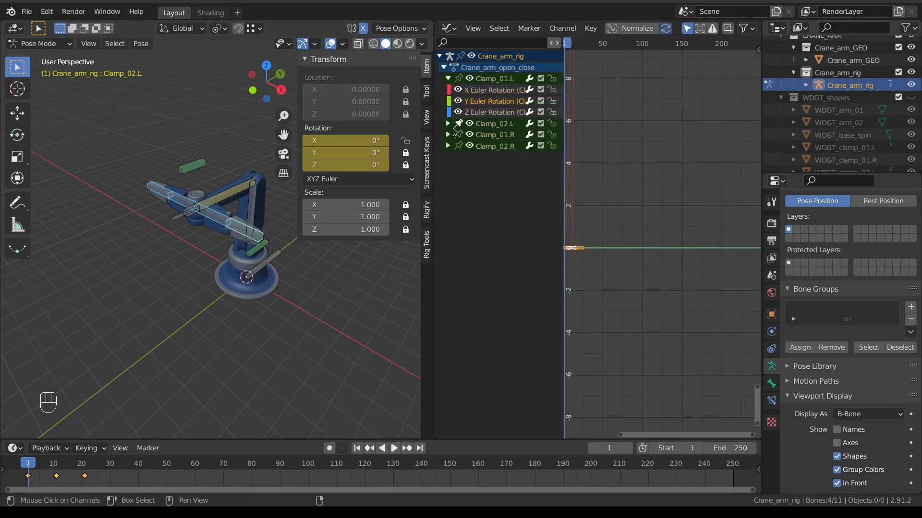
pyautogui.click(448, 124)
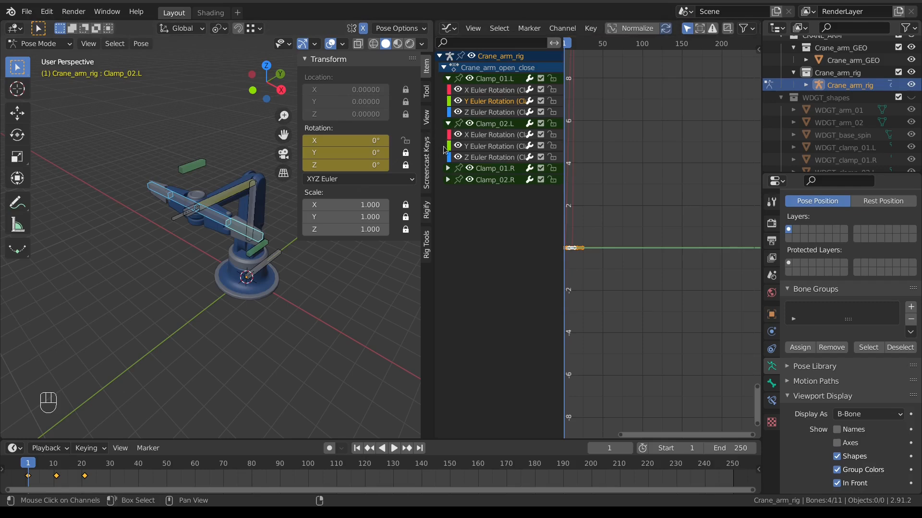
pyautogui.click(447, 169)
pyautogui.click(446, 215)
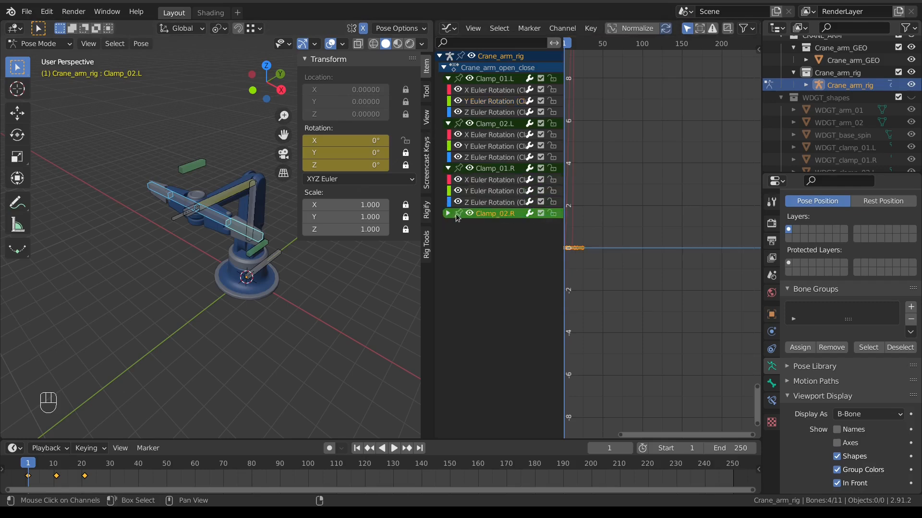
pyautogui.click(447, 214)
# Delete the Y and Z Euler Rotation channels of all four clamp bones, leaving only X rotation
pyautogui.click(474, 236)
pyautogui.keyDown('shift'); pyautogui.click(478, 247); pyautogui.keyUp('shift')
pyautogui.keyDown('shift'); pyautogui.click(481, 202); pyautogui.keyUp('shift')
pyautogui.keyDown('shift'); pyautogui.click(481, 191); pyautogui.keyUp('shift')
pyautogui.keyDown('shift'); pyautogui.click(482, 157); pyautogui.keyUp('shift')
pyautogui.keyDown('shift'); pyautogui.click(482, 146); pyautogui.keyUp('shift')
pyautogui.keyDown('shift'); pyautogui.click(483, 112); pyautogui.keyUp('shift')
pyautogui.keyDown('shift'); pyautogui.click(484, 100); pyautogui.keyUp('shift')
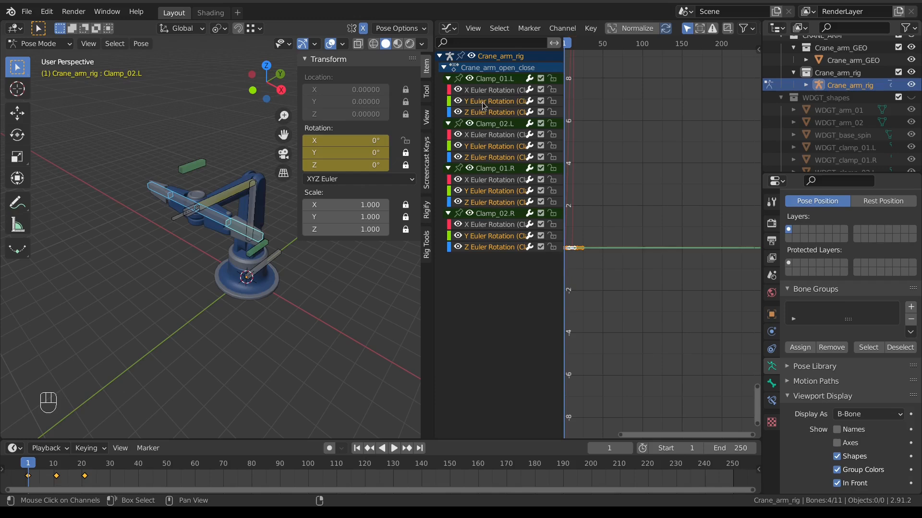
pyautogui.press('x')
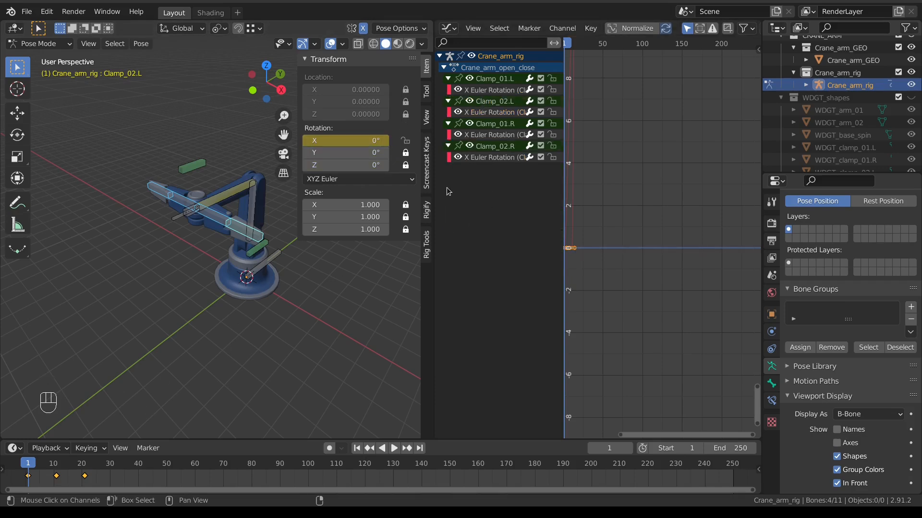
# Change the Graph Editor back to the Dope Sheet and bring the action's name and unlink option into view
pyautogui.click(450, 29)
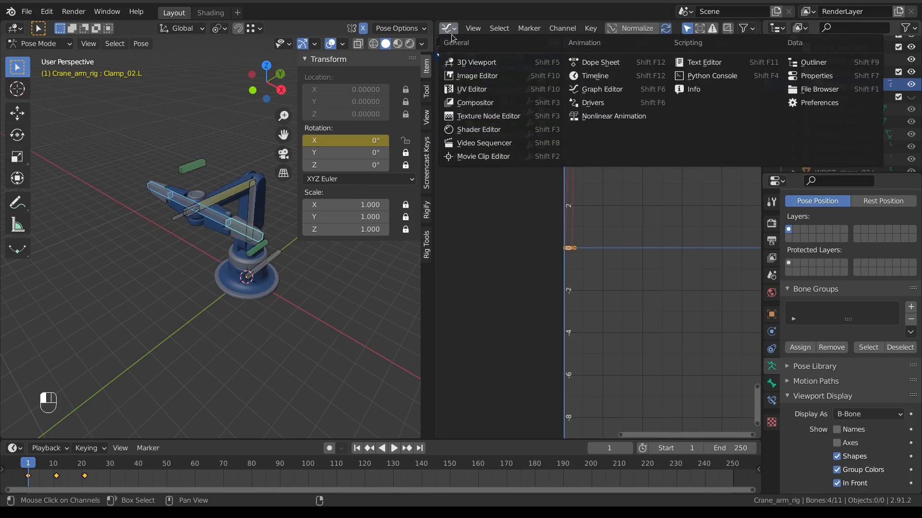
pyautogui.click(591, 59)
pyautogui.moveTo(623, 30)
pyautogui.mouseDown(button='middle')
pyautogui.moveTo(571, 28)
pyautogui.moveTo(665, 28)
pyautogui.moveTo(494, 29)
pyautogui.mouseUp(button='middle')
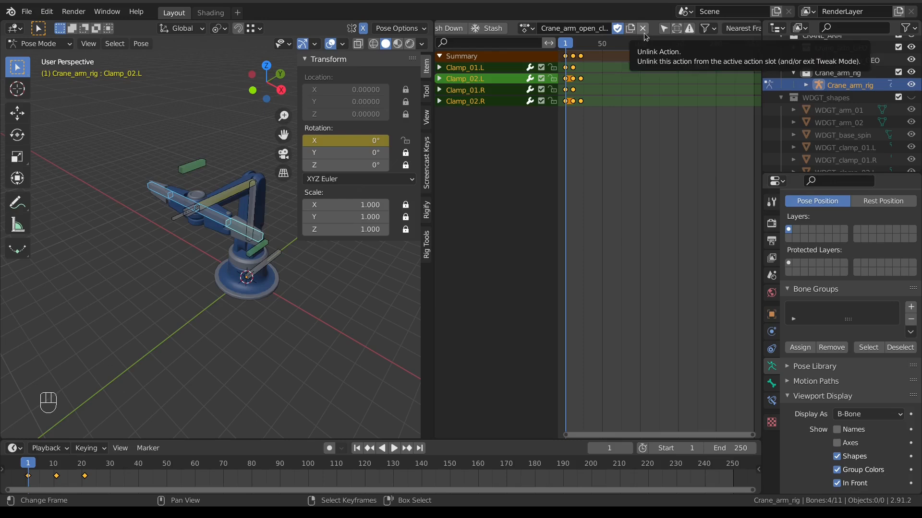
# Play and scrub the clamp animation between frames 1 and 21 to check its closing motion
pyautogui.press('space')
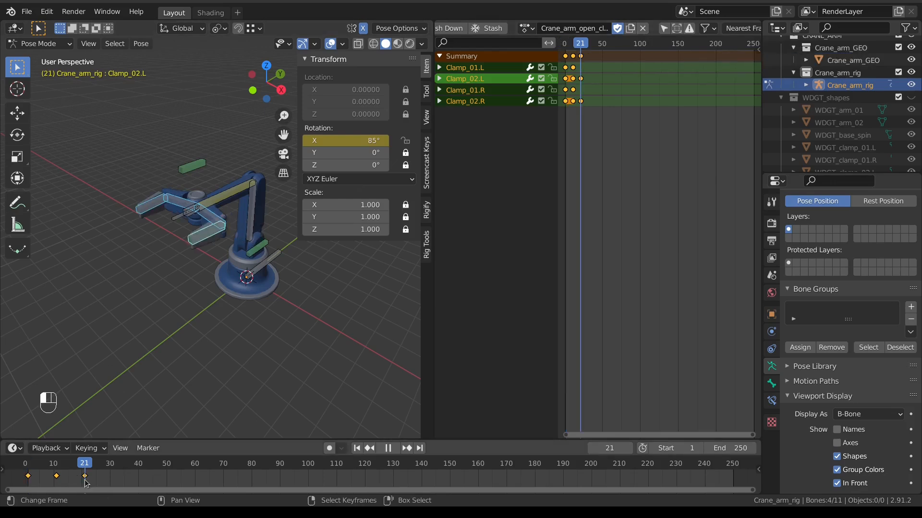
pyautogui.moveTo(86, 482)
pyautogui.mouseDown()
pyautogui.moveTo(27, 488)
pyautogui.moveTo(86, 487)
pyautogui.mouseUp()
pyautogui.click(34, 480)
pyautogui.moveTo(34, 480); pyautogui.dragTo(28, 483)
pyautogui.press('space')
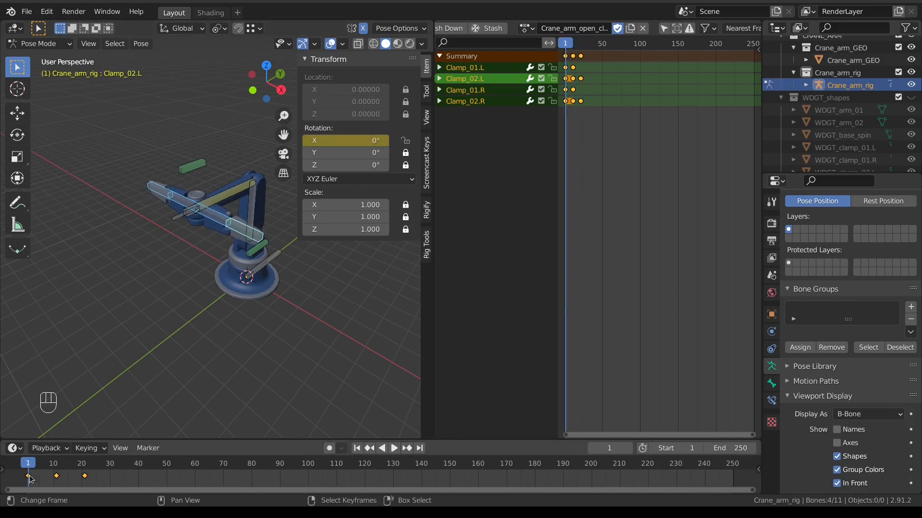
# Unlink the Crane_arm_open_close action from the rig with the timeline at frame 14
pyautogui.click(643, 28)
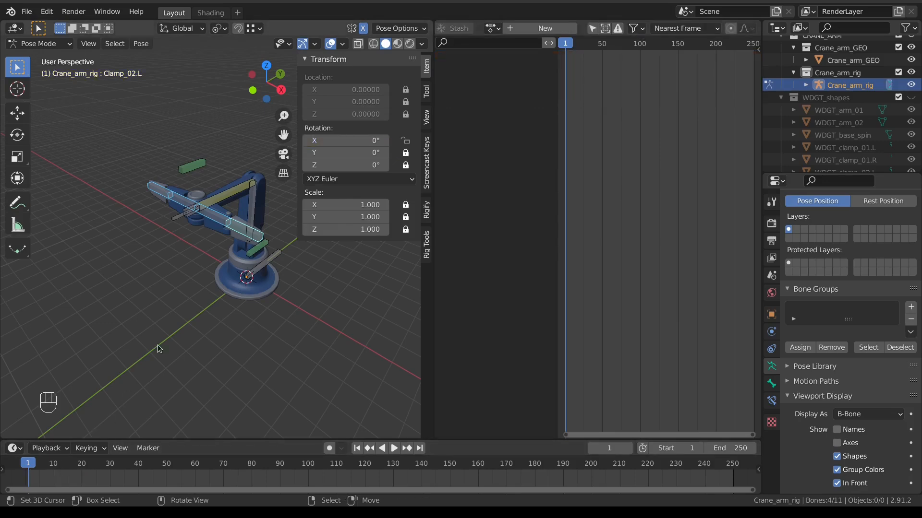
pyautogui.hotkey('ctrl', 'z')
pyautogui.click(65, 475)
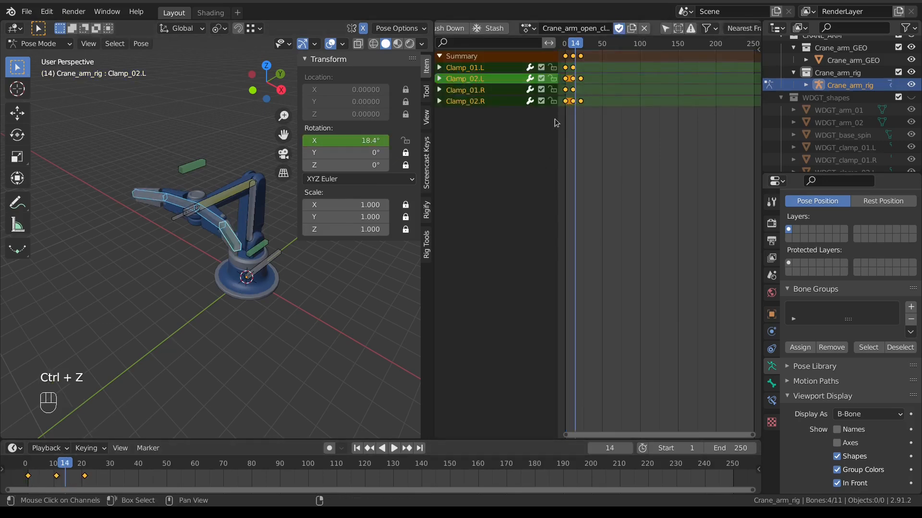
pyautogui.click(643, 29)
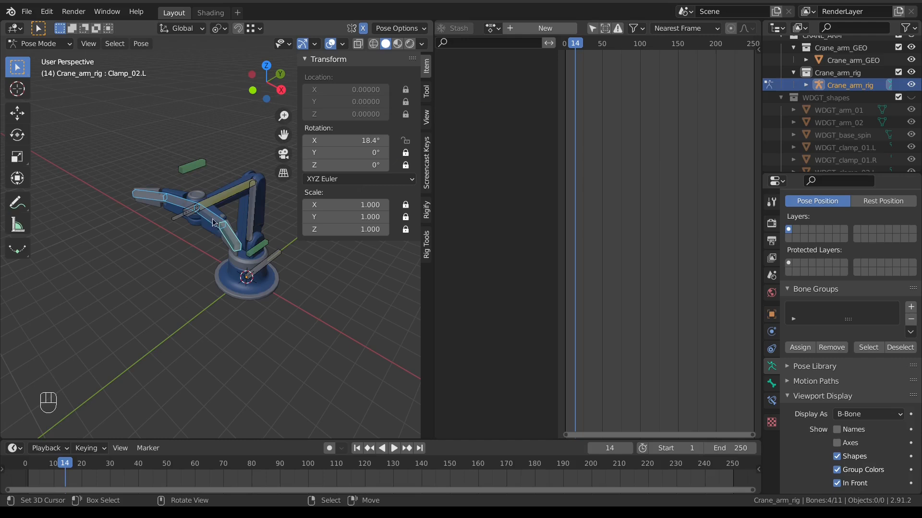
# Return to frame 1 and clear the rotation of the four selected clamp bones
pyautogui.click(29, 481)
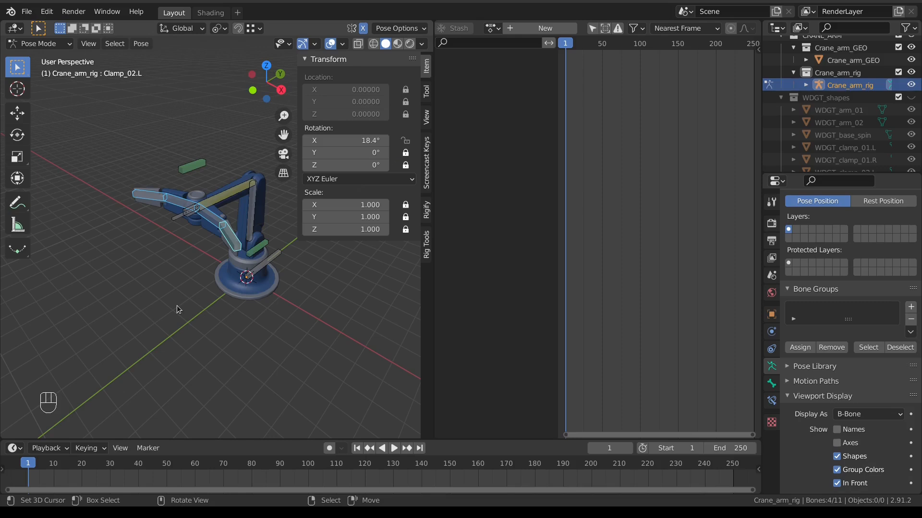
pyautogui.press('alt')
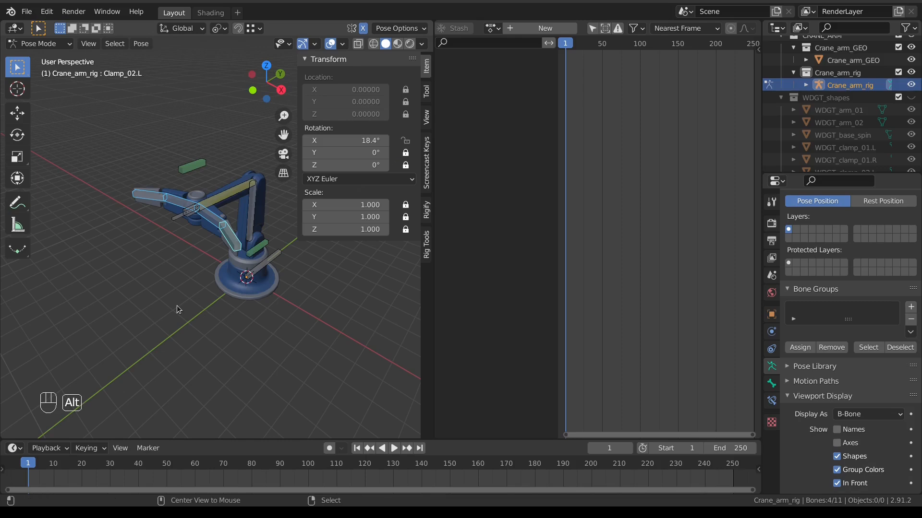
pyautogui.hotkey('alt', 'r')
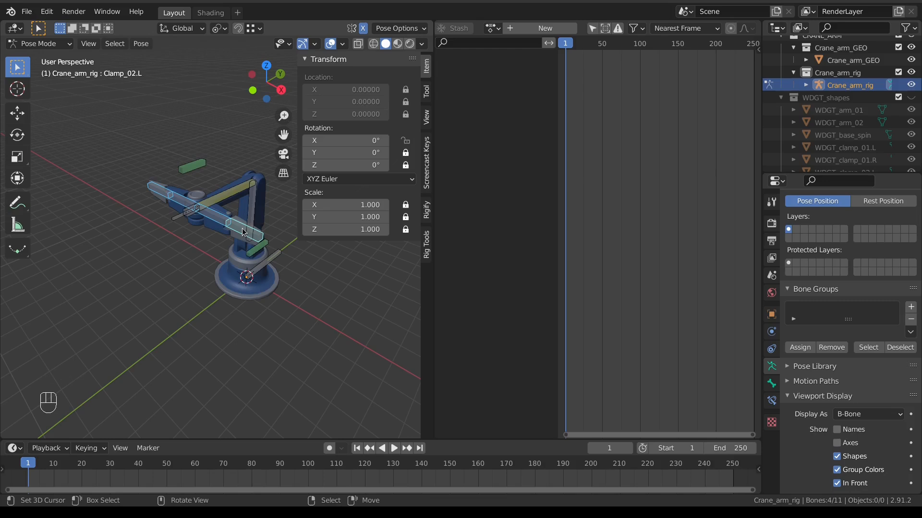
# Add an Action constraint to Clamp_01.L with the Close bone as its target, and show its constraint settings
pyautogui.moveTo(221, 263)
pyautogui.mouseDown(button='middle')
pyautogui.moveTo(264, 249)
pyautogui.moveTo(218, 247)
pyautogui.mouseUp(button='middle')
pyautogui.scroll(2, 246, 234)
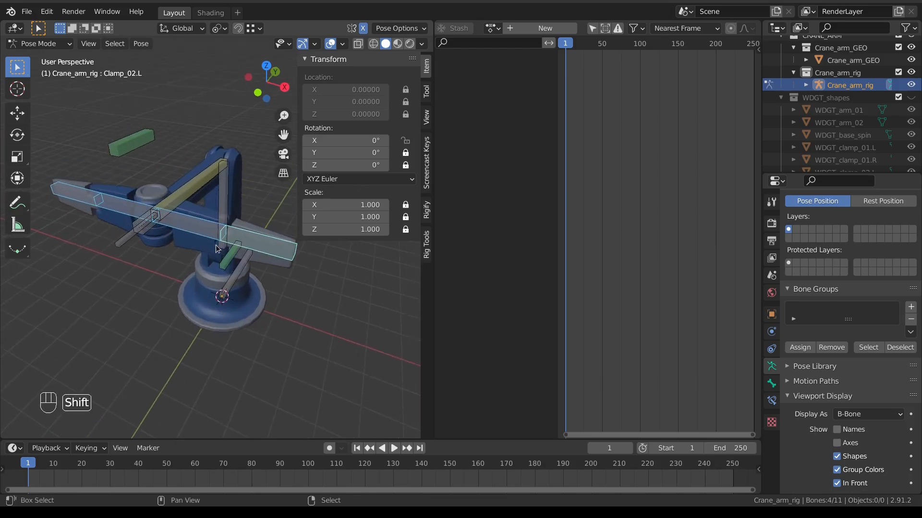
pyautogui.click(140, 147)
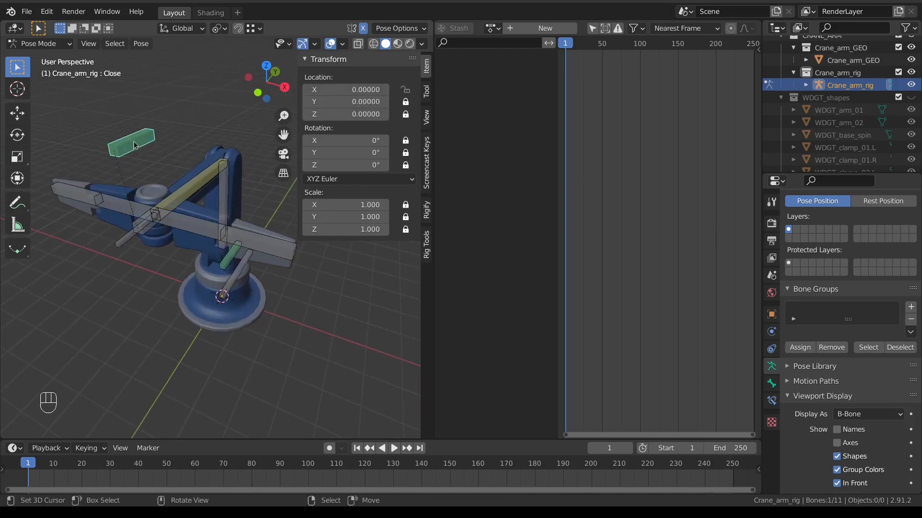
pyautogui.press('shift')
pyautogui.keyDown('shift'); pyautogui.click(192, 225); pyautogui.keyUp('shift')
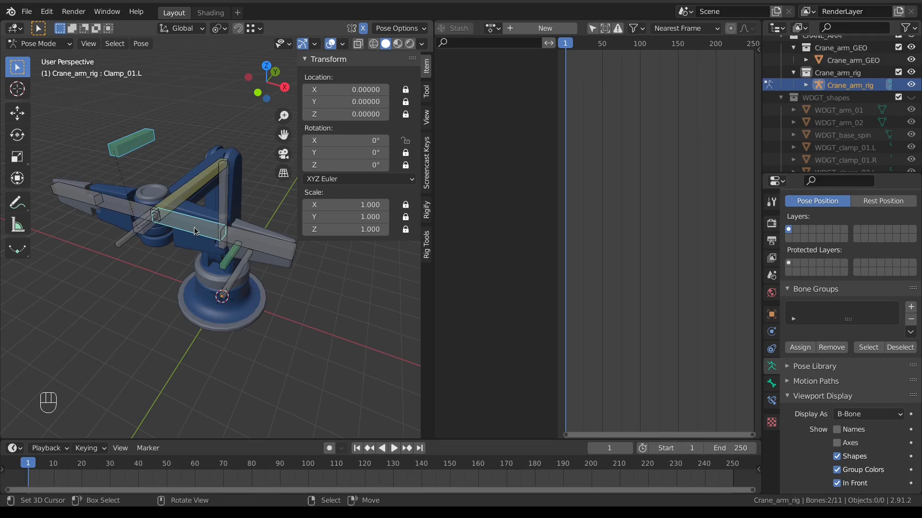
pyautogui.hotkey('shift', 'ctrl', 'c')
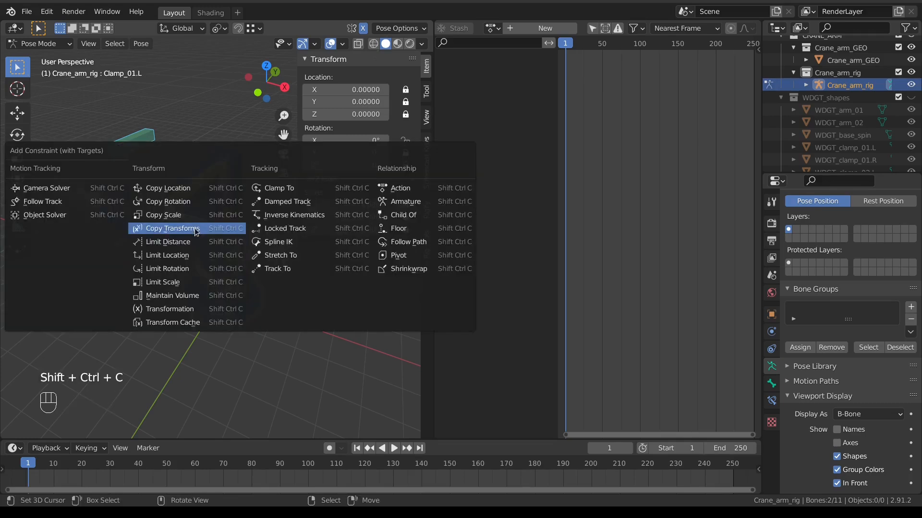
pyautogui.click(388, 189)
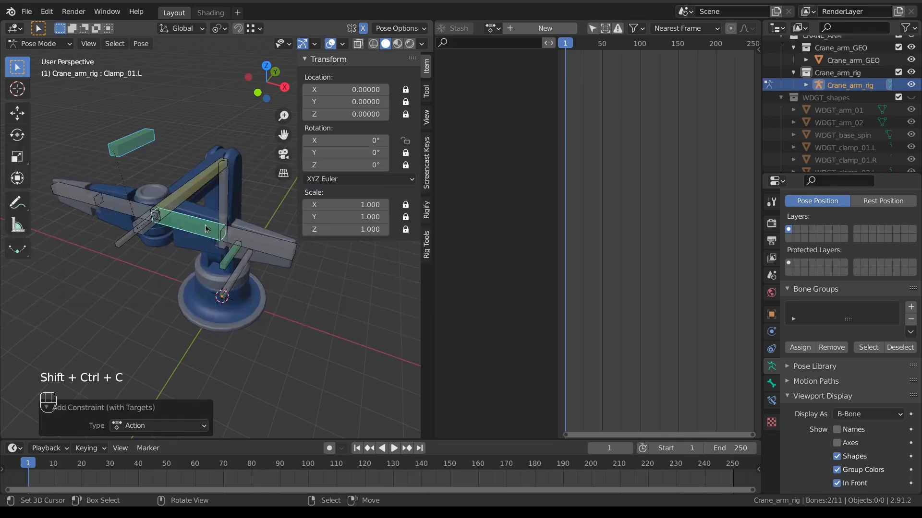
pyautogui.click(771, 401)
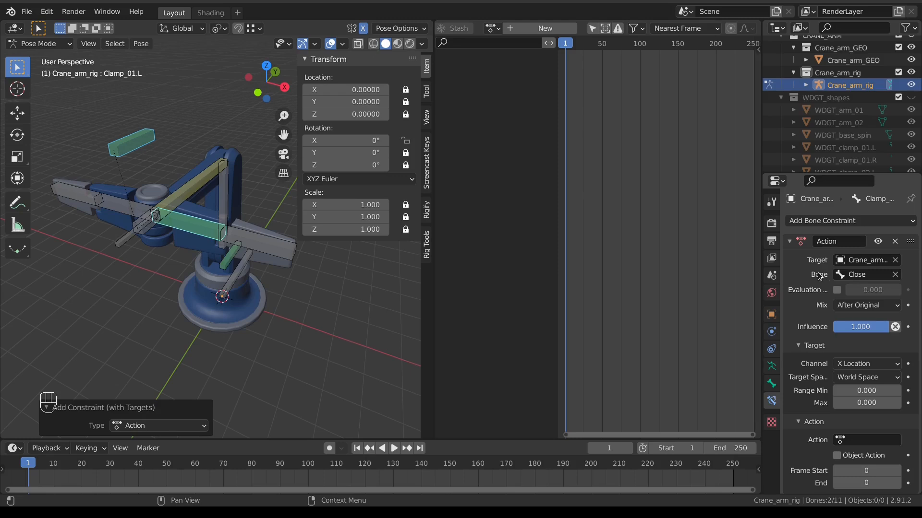
pyautogui.hotkey('ctrl', 'z')
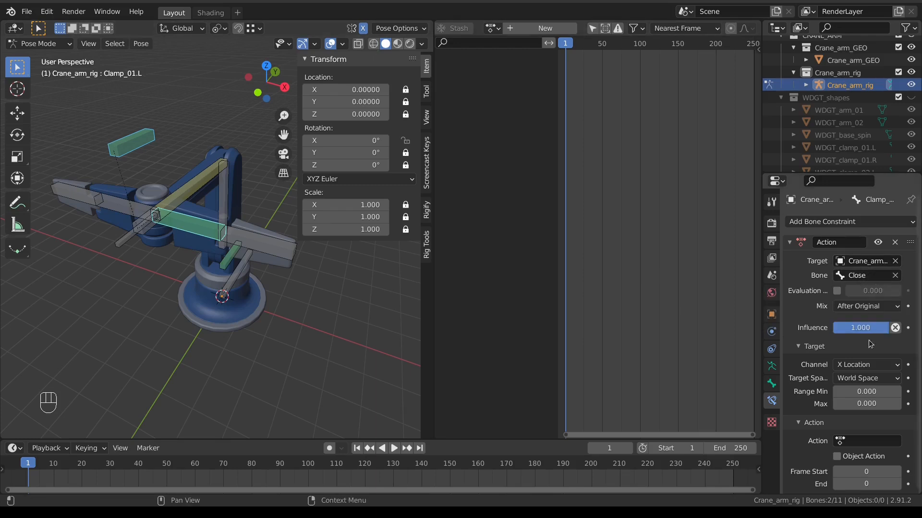
pyautogui.scroll(-1, 842, 340)
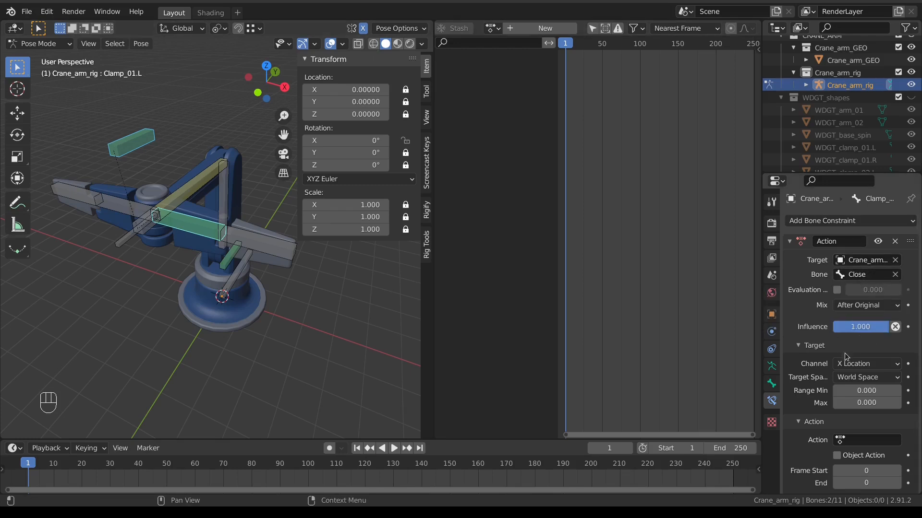
pyautogui.click(806, 346)
pyautogui.click(800, 361)
pyautogui.click(798, 361)
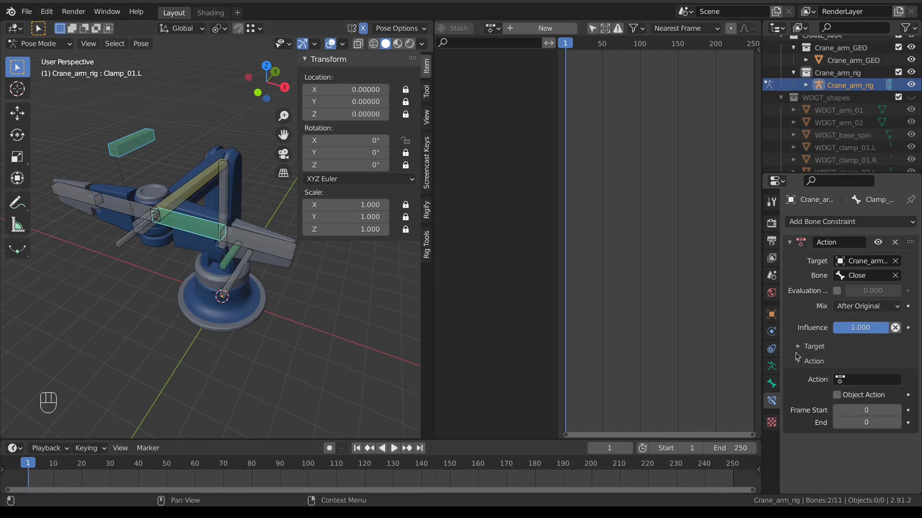
pyautogui.click(798, 347)
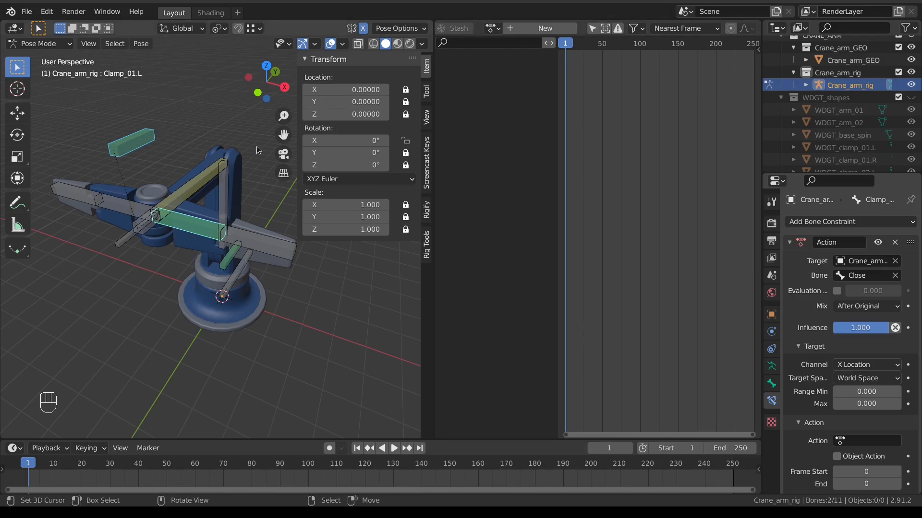
# Set the Action constraint's target space to Local Space and its target range maximum to 1.5
pyautogui.click(866, 379)
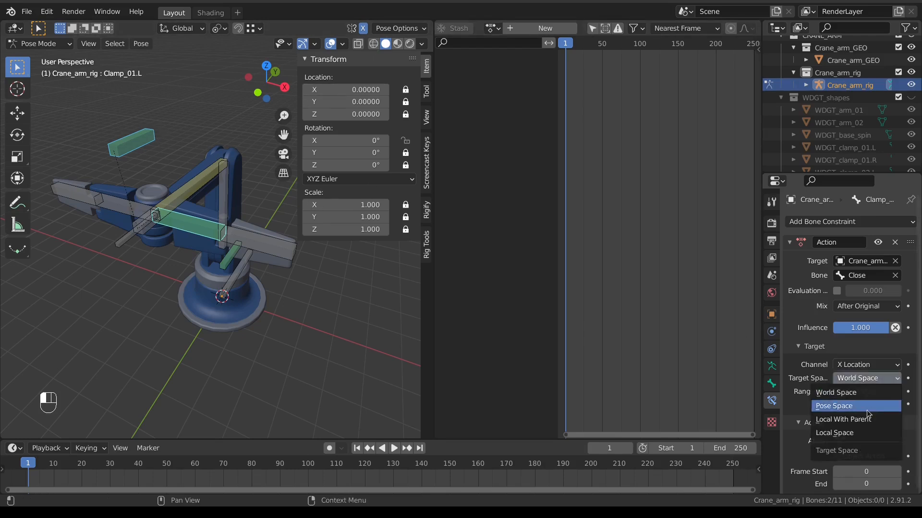
pyautogui.click(867, 434)
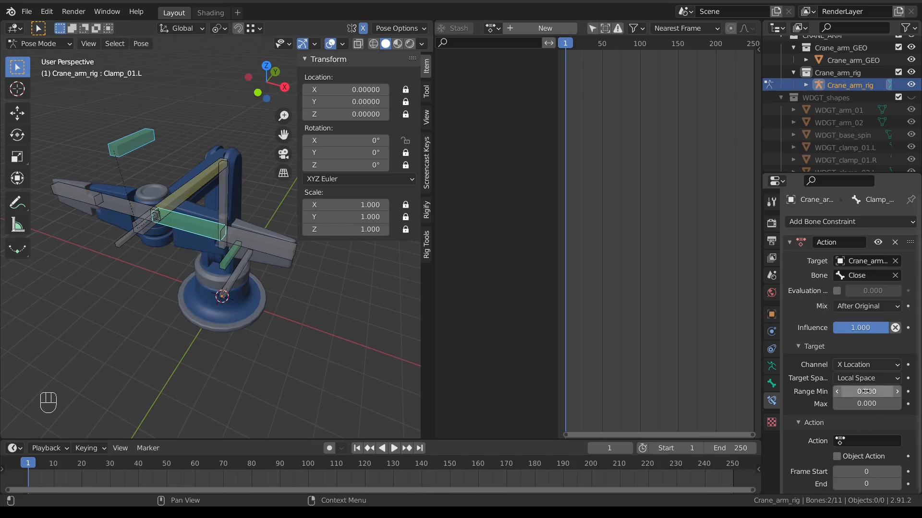
pyautogui.click(859, 403)
pyautogui.write('0.01.5')
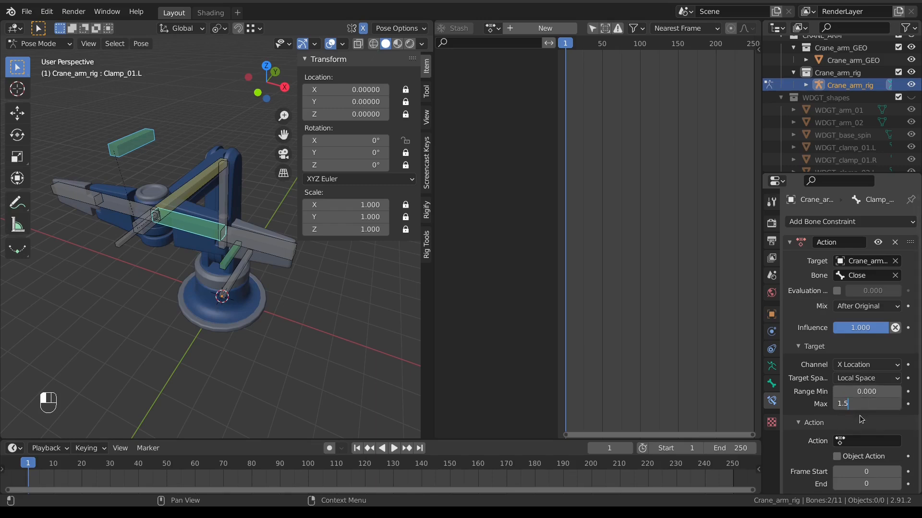
pyautogui.press('Return')
# Assign the Crane_arm_open_close action to the constraint, with frame start 1 and end 21
pyautogui.click(855, 443)
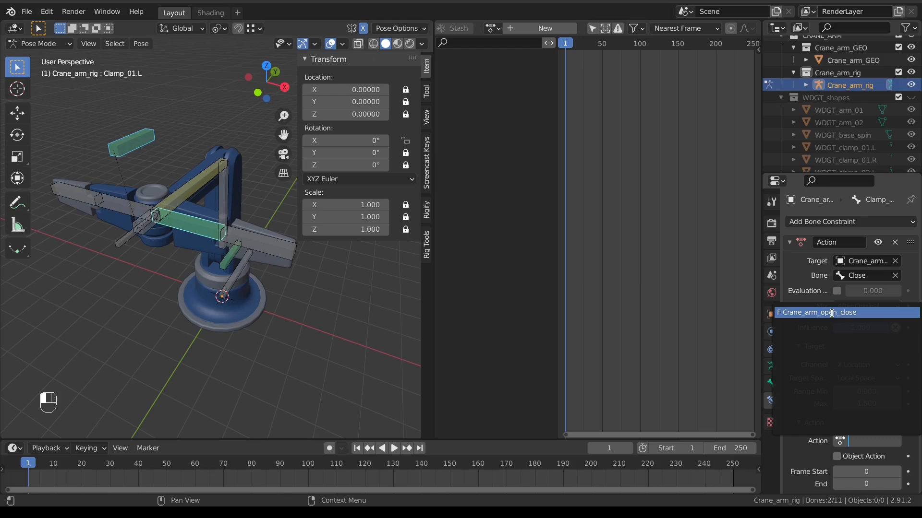
pyautogui.click(832, 313)
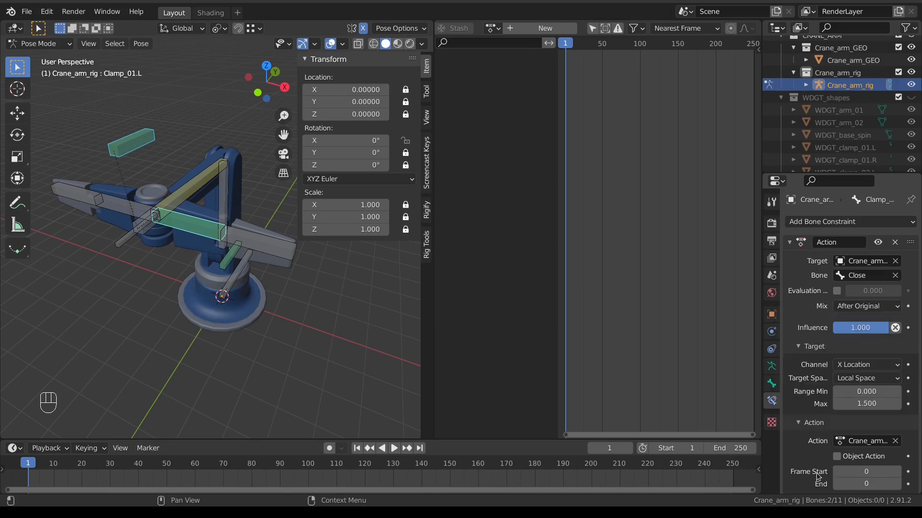
pyautogui.click(873, 472)
pyautogui.write('1')
pyautogui.click(872, 485)
pyautogui.write('21')
pyautogui.press('Return')
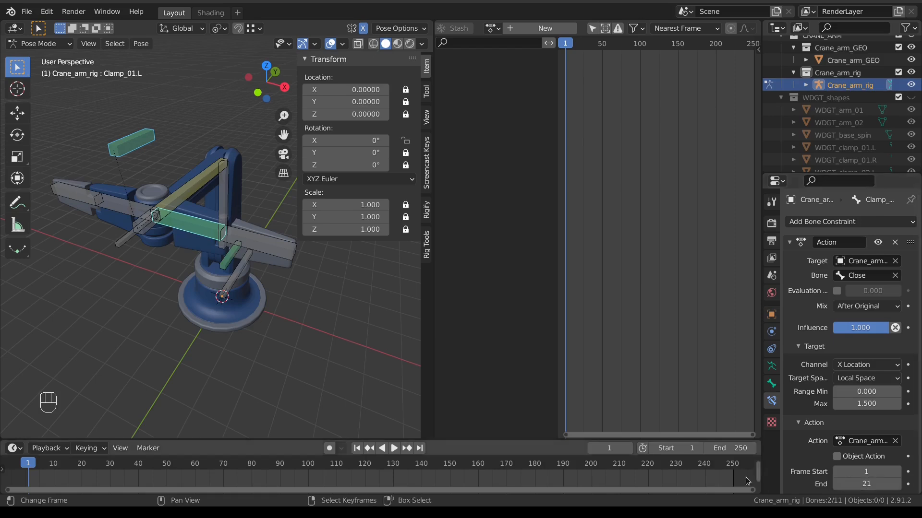
# Check the Close bone's X location and Limit Location constraint, and reselect Clamp_01.L
pyautogui.click(142, 157)
pyautogui.moveTo(346, 90); pyautogui.dragTo(306, 96)
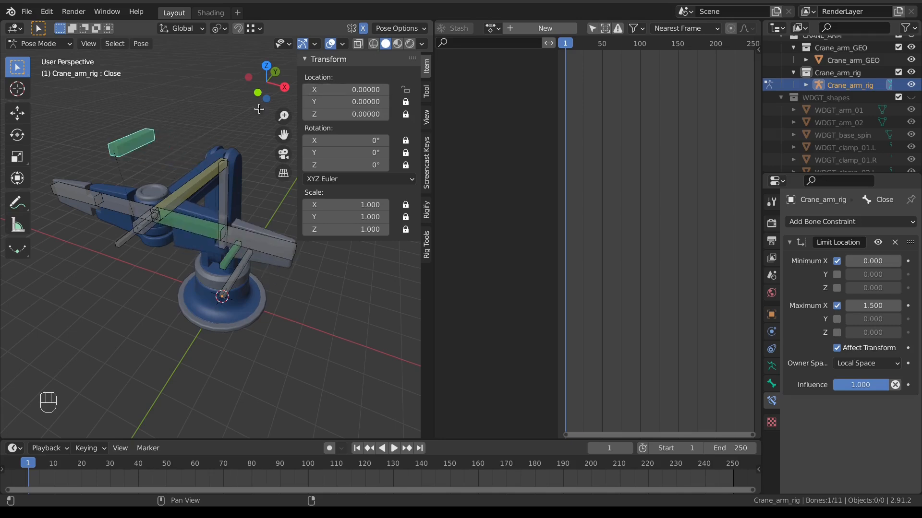
pyautogui.click(189, 217)
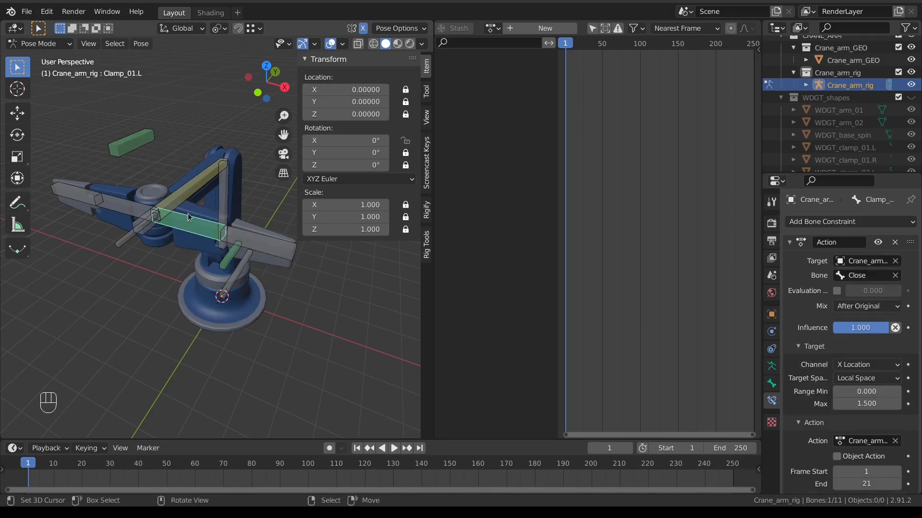
# Copy the Action constraint from Clamp_01.L to the other three clamp bones, keeping Clamp_01.L as the active bone
pyautogui.click(84, 207)
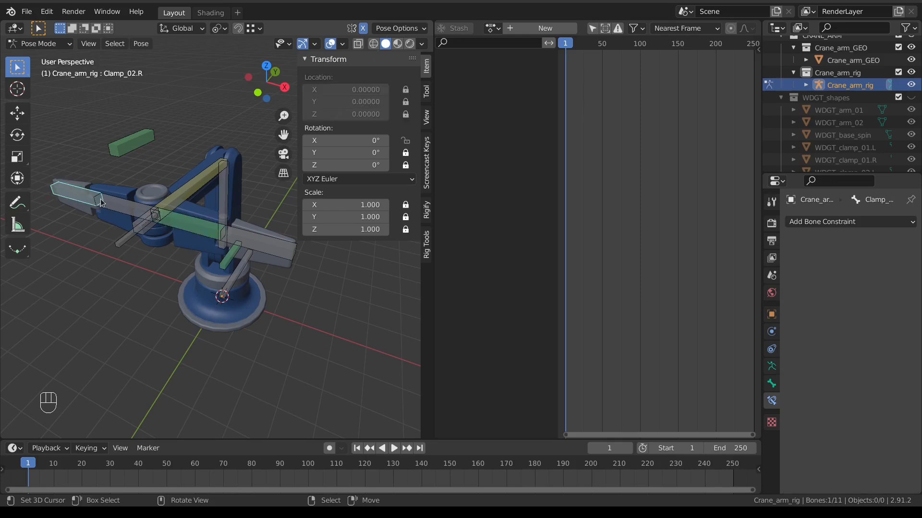
pyautogui.keyDown('shift'); pyautogui.click(115, 209); pyautogui.keyUp('shift')
pyautogui.keyDown('shift'); pyautogui.click(255, 239); pyautogui.keyUp('shift')
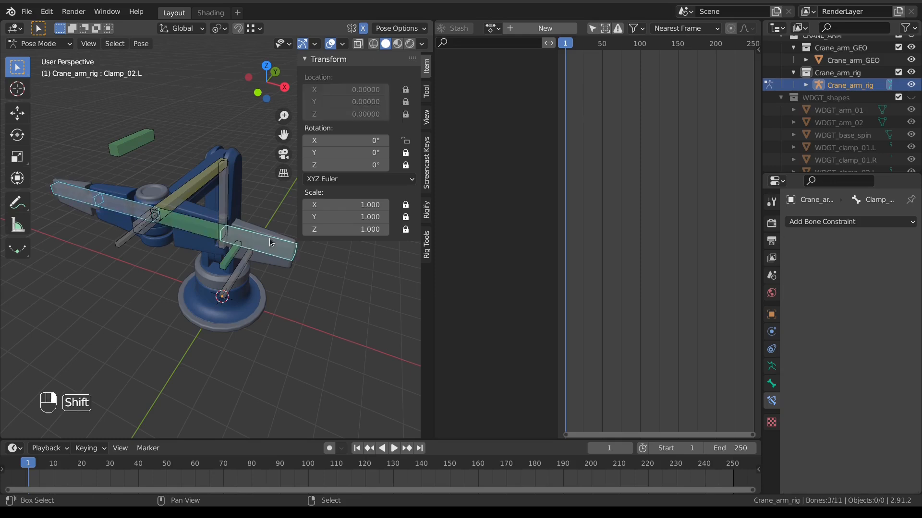
pyautogui.keyDown('shift'); pyautogui.click(193, 222); pyautogui.keyUp('shift')
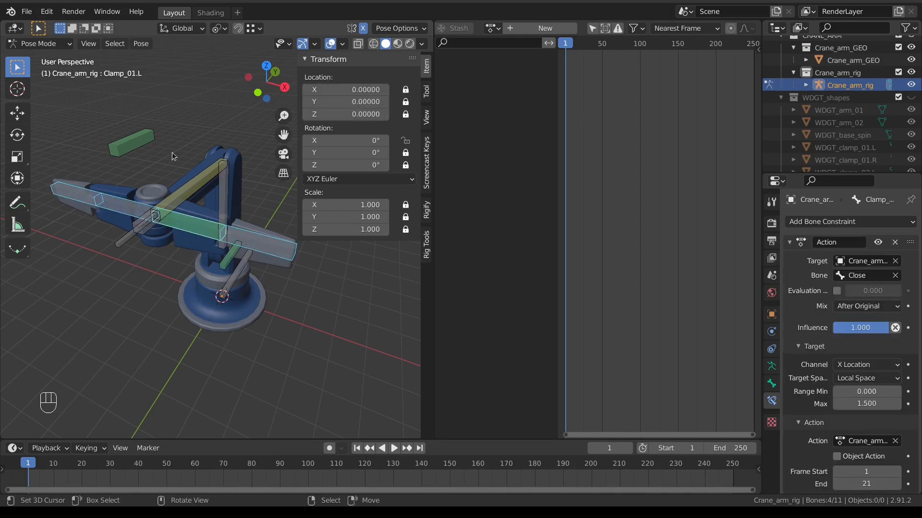
pyautogui.click(141, 44)
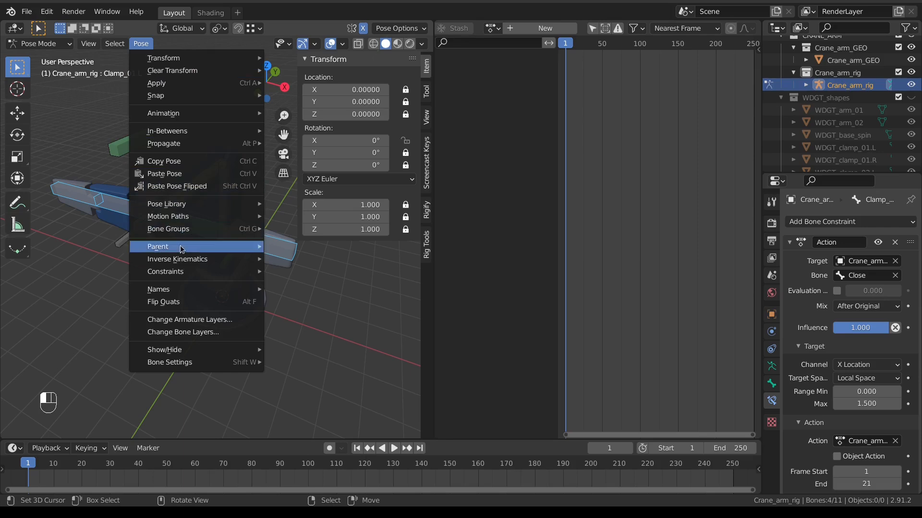
pyautogui.moveTo(184, 271)
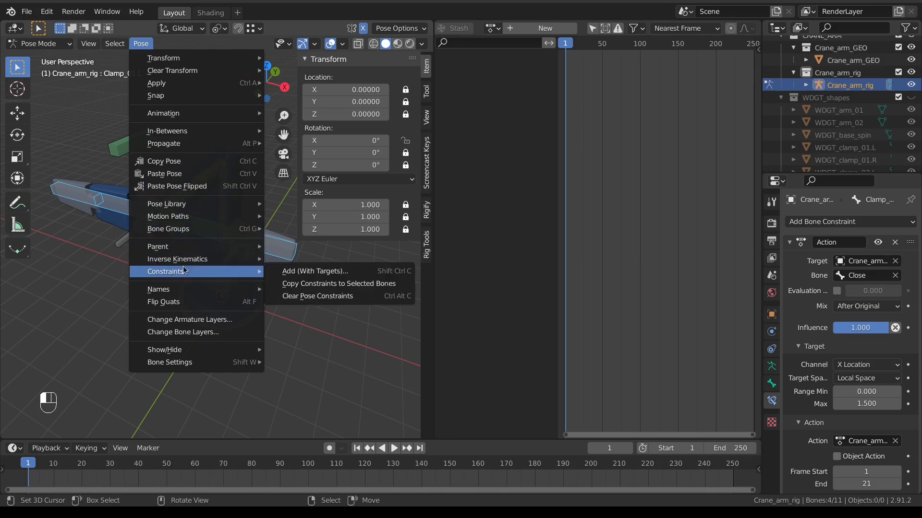
pyautogui.click(308, 288)
# Test-move the Close bone to check how all four clamp bones follow it, and cancel the move
pyautogui.click(225, 237)
pyautogui.click(136, 140)
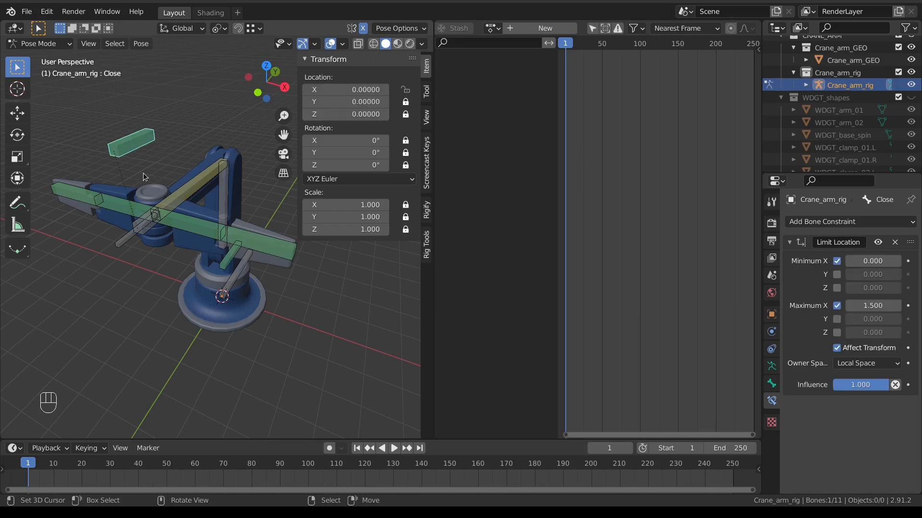
pyautogui.press('g')
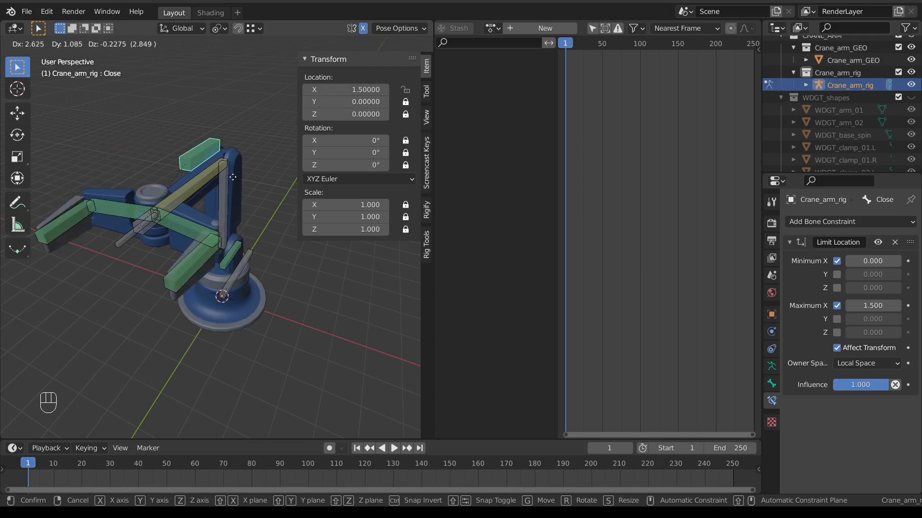
pyautogui.rightClick(281, 190)
# Test-move the Close bone in the front view to check the clamps' closing motion
pyautogui.press('KP_1')
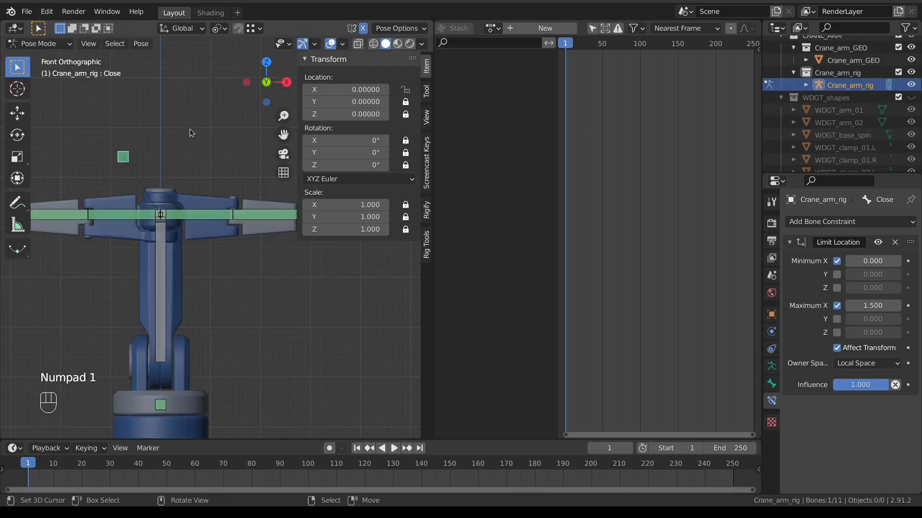
pyautogui.scroll(-5, 191, 133)
pyautogui.press('g')
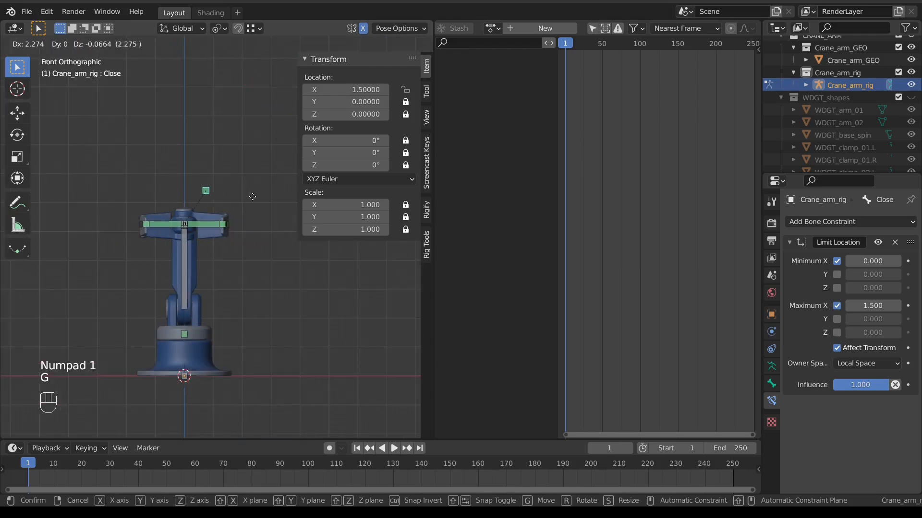